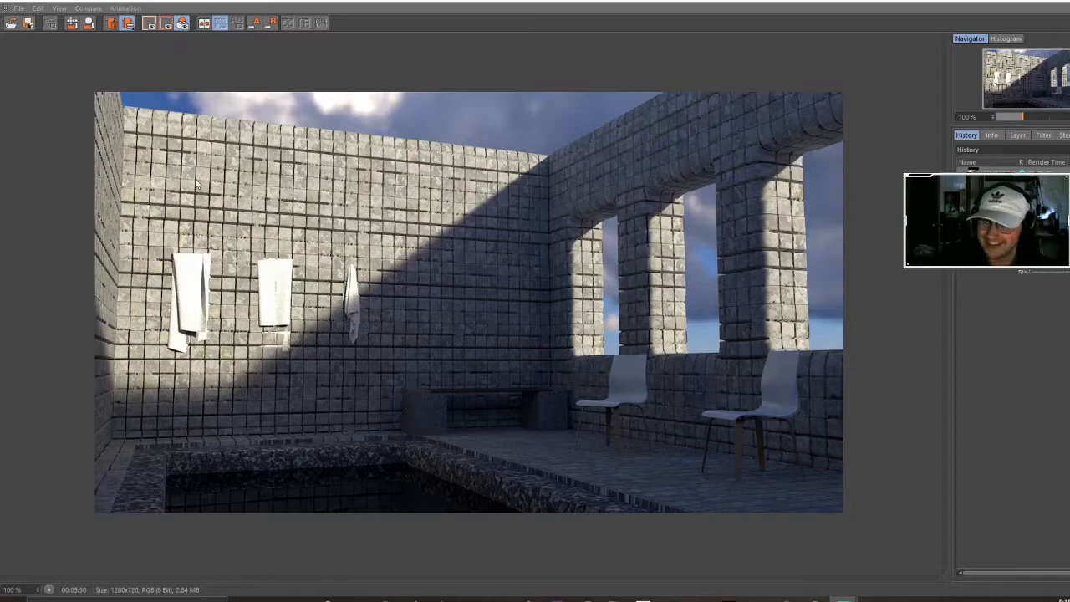
Look over the finished pool room render, and switch from the Picture Viewer to the main CINEMA 4D scene window
{"action": "scroll", "coordinate": [278, 243], "scroll_direction": "up", "scroll_amount": 1}
{"action": "scroll", "coordinate": [338, 228], "scroll_direction": "down", "scroll_amount": 1}
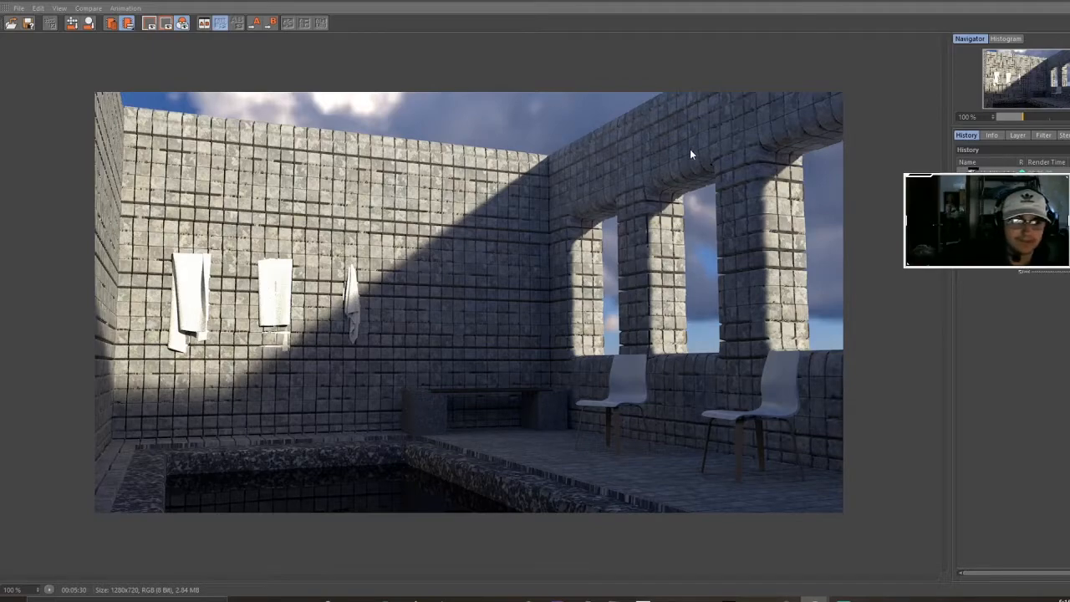
{"action": "mouse_move", "coordinate": [814, 598]}
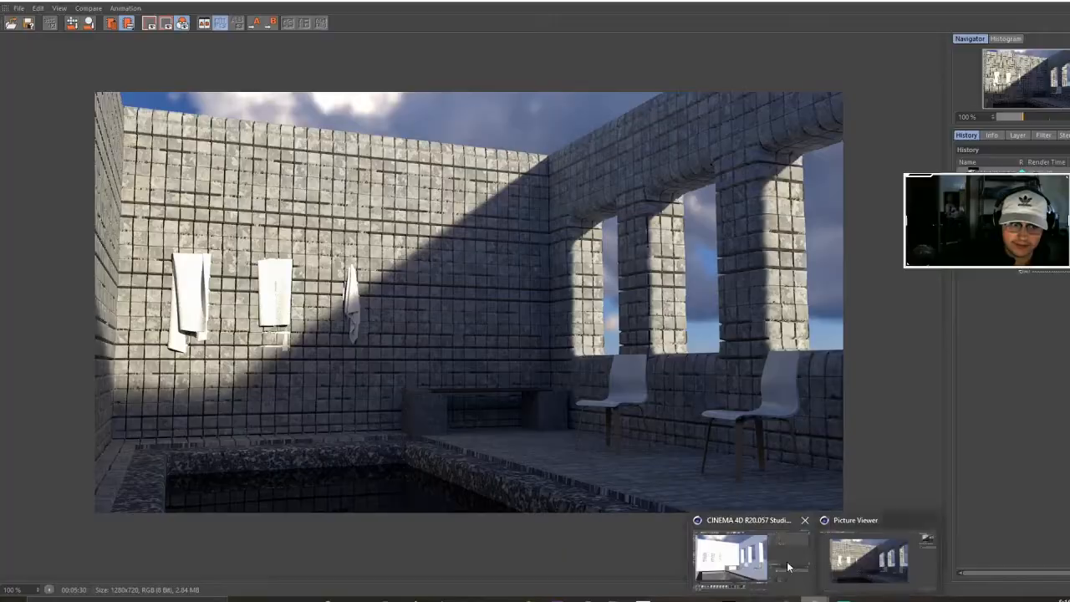
{"action": "left_click", "coordinate": [732, 559]}
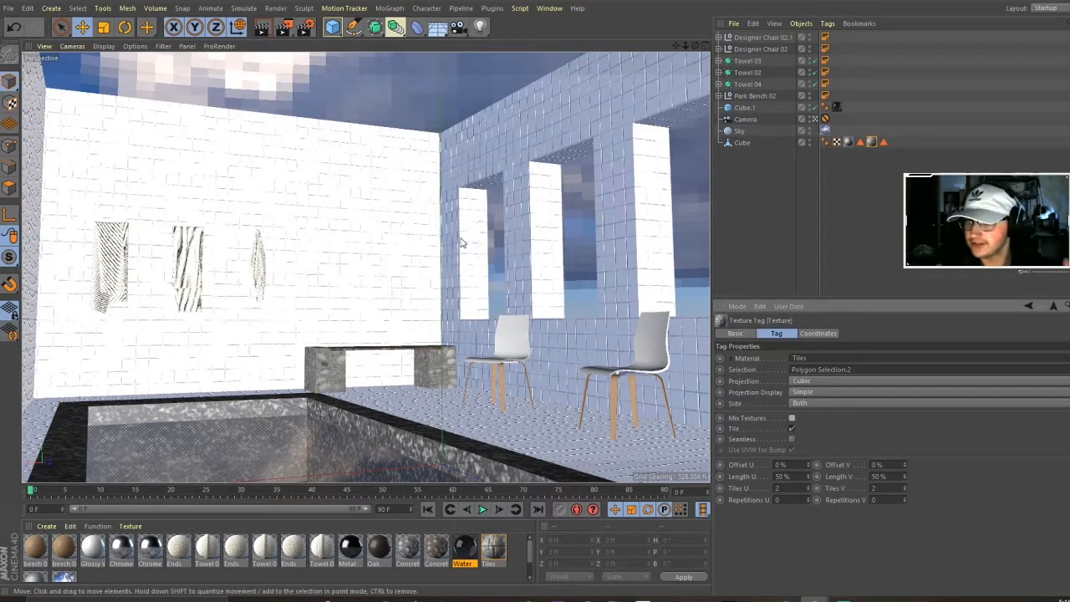
Examine the pool room model from inside and from above, with the whole building and empty space around it in view
{"action": "left_click_drag", "start_coordinate": [461, 243], "coordinate": [675, 228], "text": "alt"}
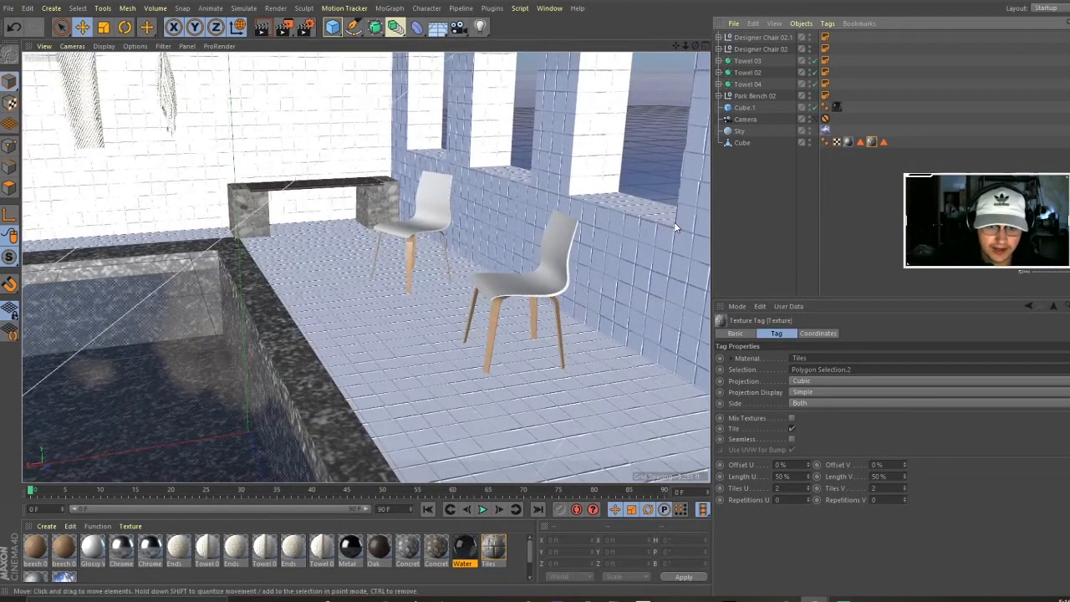
{"action": "left_click", "coordinate": [357, 405]}
{"action": "mouse_move", "coordinate": [357, 406]}
{"action": "left_mouse_down", "text": "alt"}
{"action": "mouse_move", "coordinate": [268, 410]}
{"action": "mouse_move", "coordinate": [327, 410]}
{"action": "mouse_move", "coordinate": [340, 393]}
{"action": "left_mouse_up", "text": "alt"}
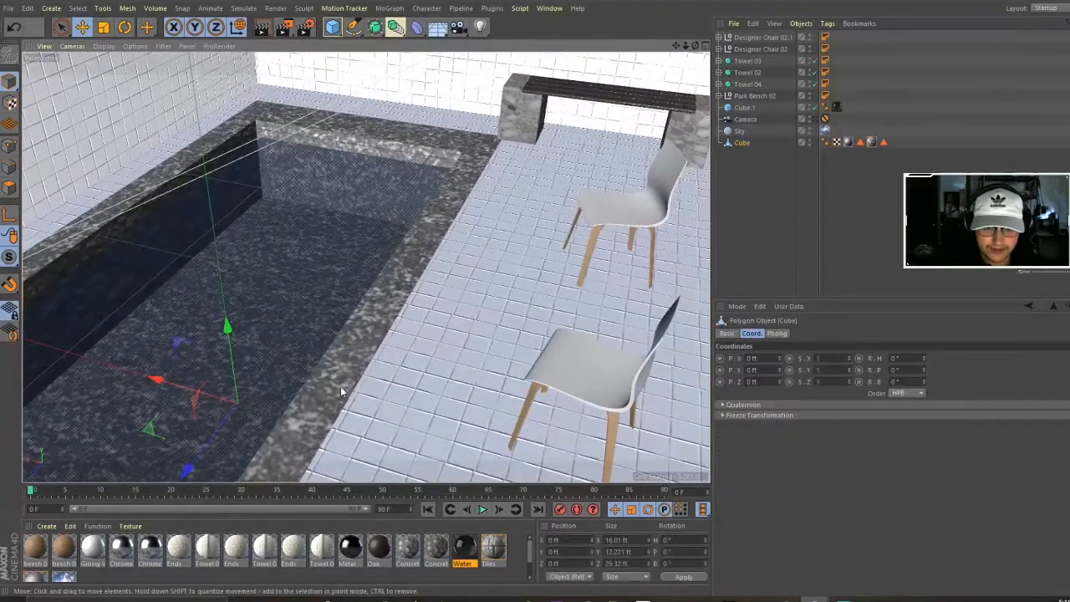
{"action": "scroll", "coordinate": [496, 236], "scroll_direction": "down", "scroll_amount": 6}
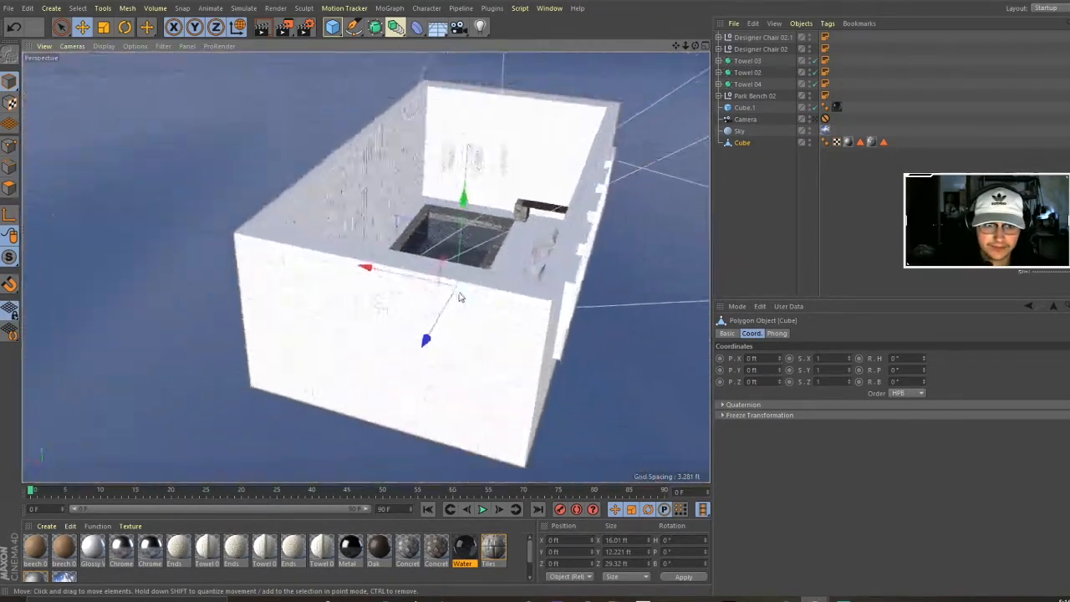
{"action": "left_click_drag", "start_coordinate": [459, 298], "coordinate": [641, 171], "text": "alt"}
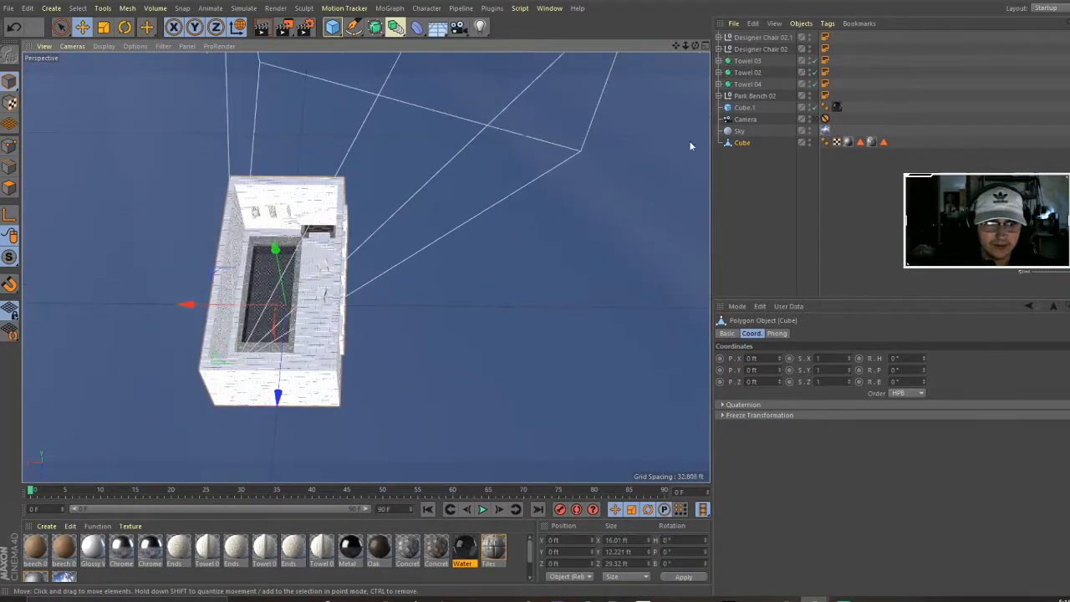
{"action": "left_click", "coordinate": [744, 109]}
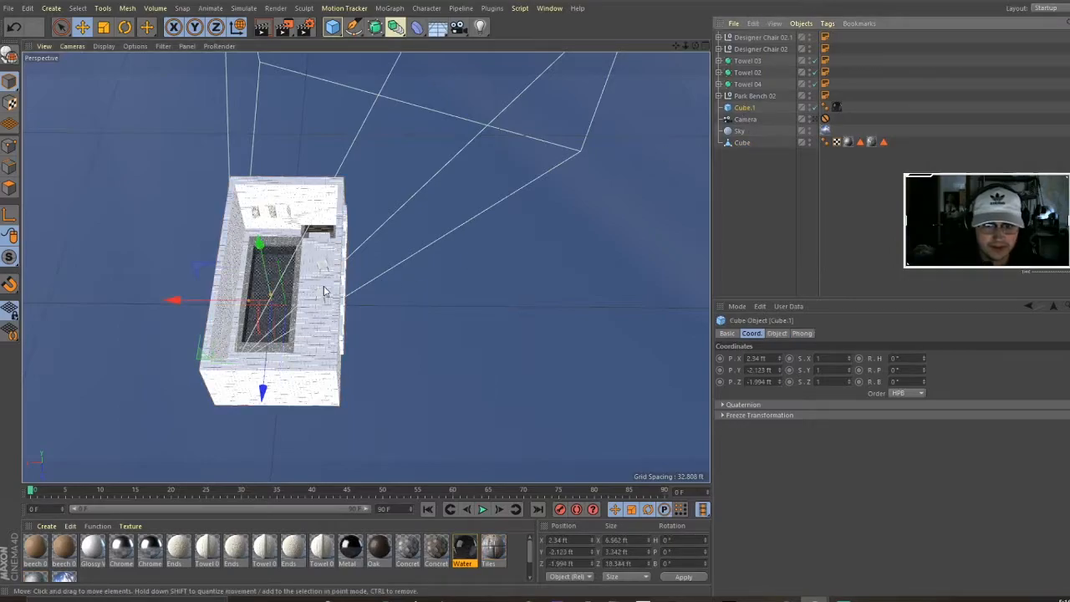
{"action": "left_click_drag", "start_coordinate": [179, 301], "coordinate": [238, 308], "text": "ctrl"}
{"action": "key", "text": "ctrl+z"}
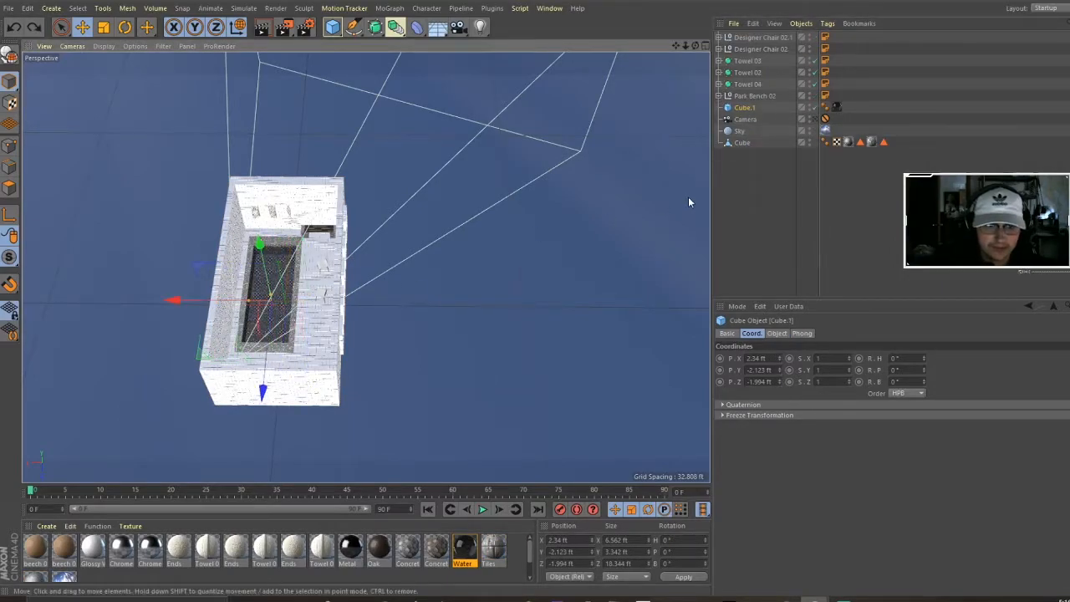
Duplicate the room object Cube along the X axis to about -30.4 ft, beside the original
{"action": "left_click", "coordinate": [741, 143]}
{"action": "left_click_drag", "start_coordinate": [238, 306], "coordinate": [540, 322], "text": "ctrl"}
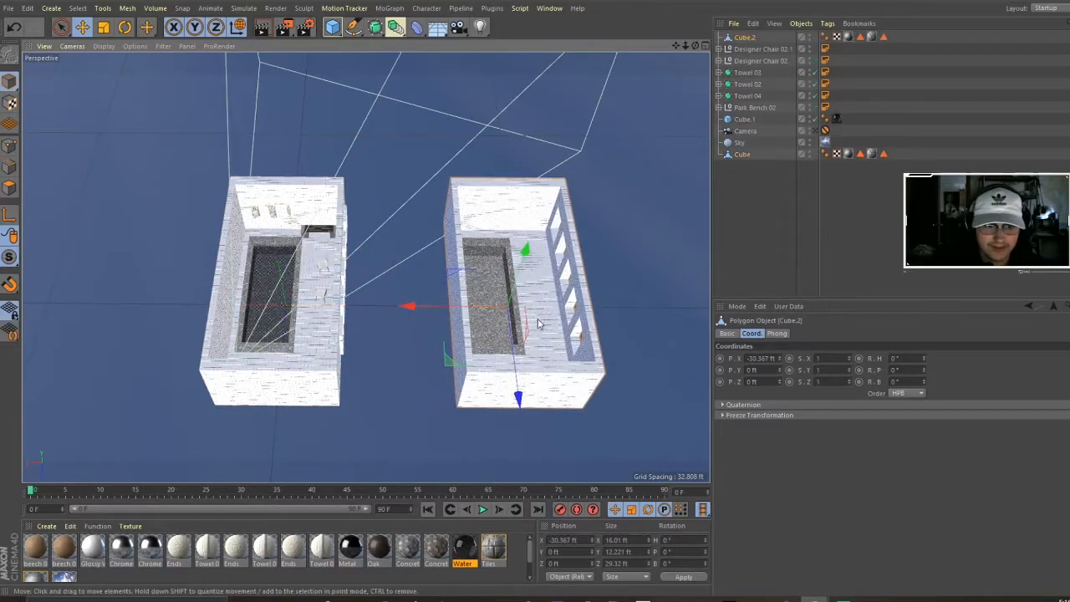
{"action": "right_click_drag", "start_coordinate": [539, 322], "coordinate": [652, 301], "text": "alt"}
{"action": "left_click_drag", "start_coordinate": [652, 301], "coordinate": [466, 294], "text": "alt"}
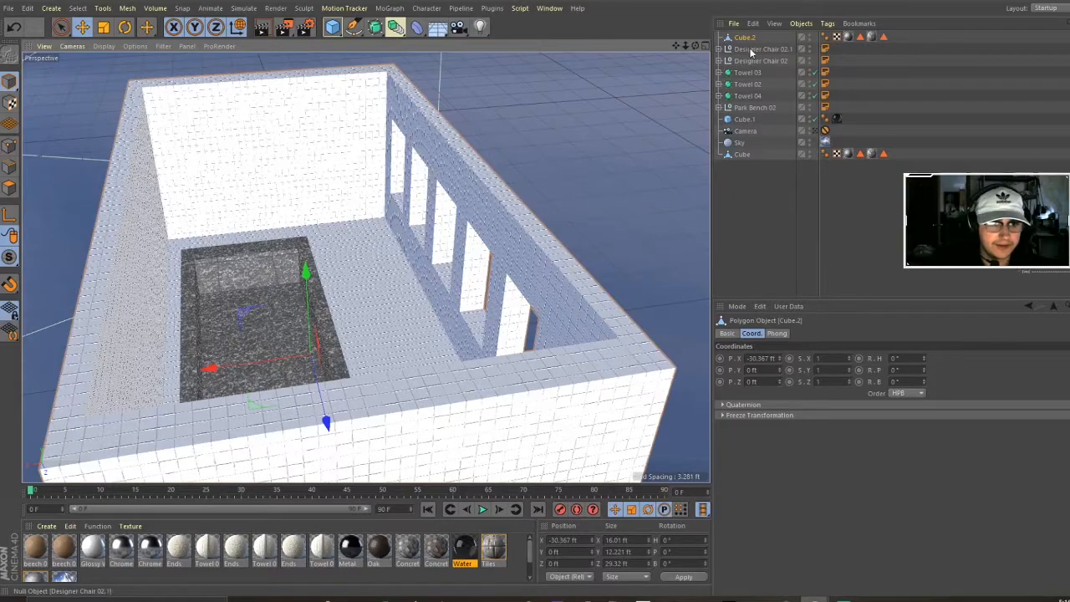
Delete all material, UVW, phong and selection tags from the duplicated room Cube.2
{"action": "left_click", "coordinate": [849, 38]}
{"action": "left_click_drag", "start_coordinate": [901, 43], "coordinate": [825, 33]}
{"action": "left_click", "coordinate": [903, 48]}
{"action": "left_click_drag", "start_coordinate": [899, 36], "coordinate": [821, 35]}
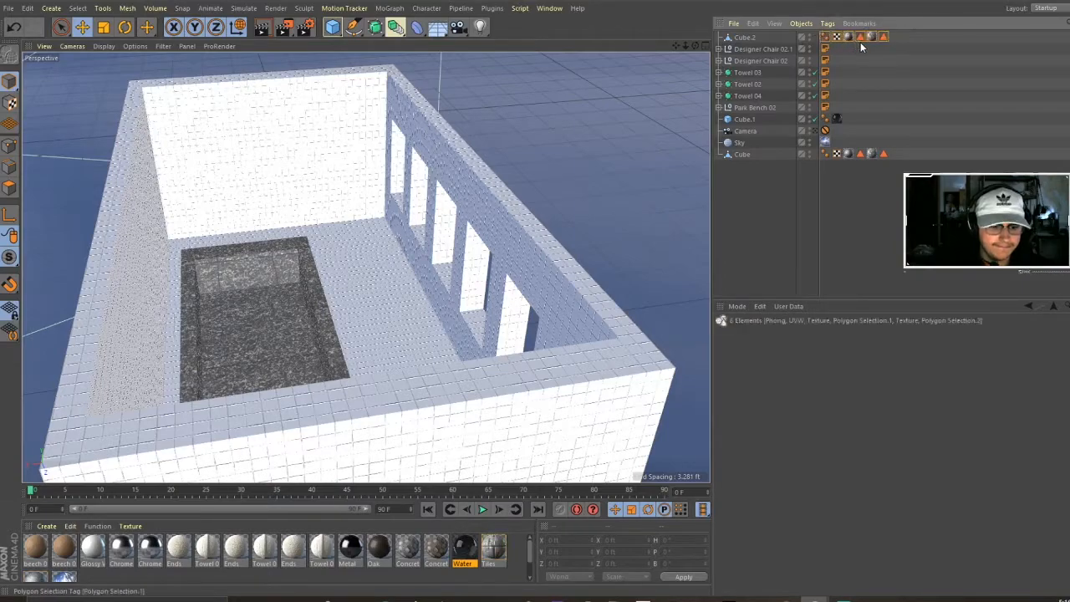
{"action": "key", "text": "Delete"}
Group both chairs, the three towels, the park bench, Cube.1 and the original Cube under a null named Finished
{"action": "left_click", "coordinate": [762, 49]}
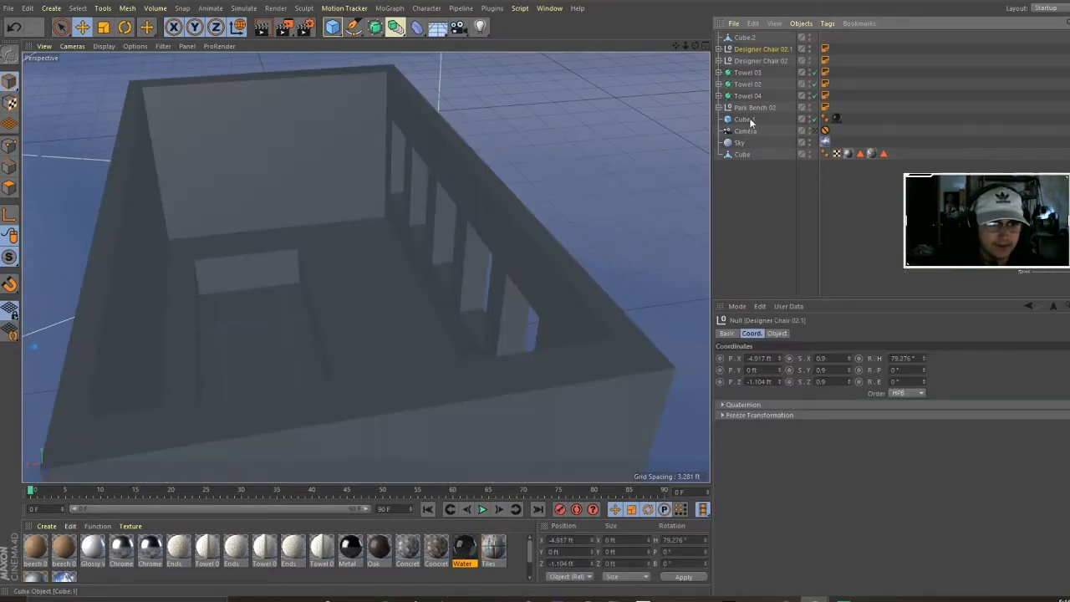
{"action": "left_click", "coordinate": [746, 119], "text": "shift"}
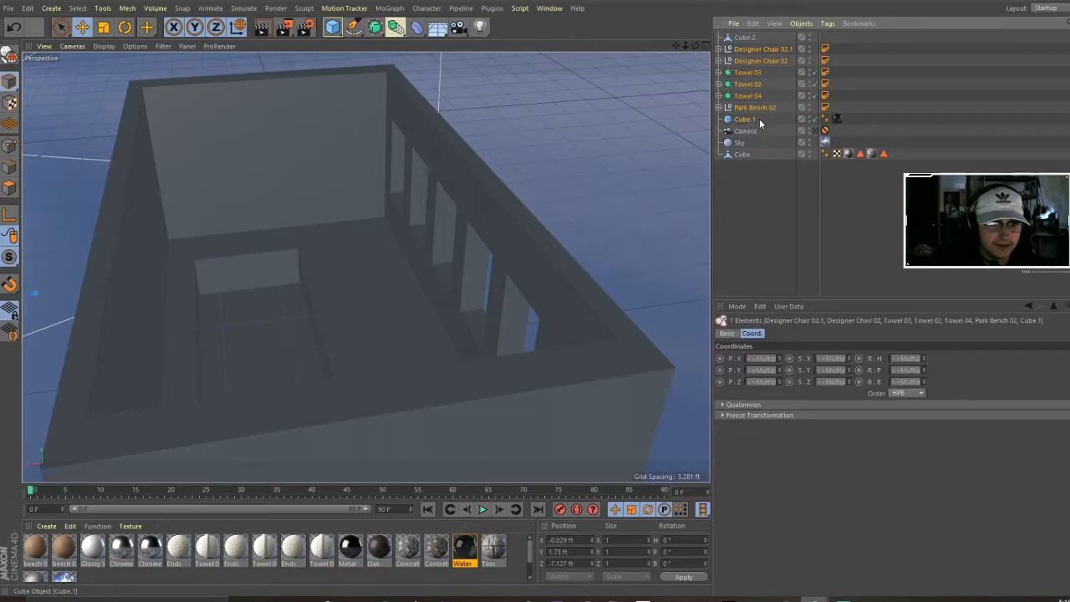
{"action": "left_click", "coordinate": [744, 154], "text": "ctrl"}
{"action": "right_click", "coordinate": [748, 83]}
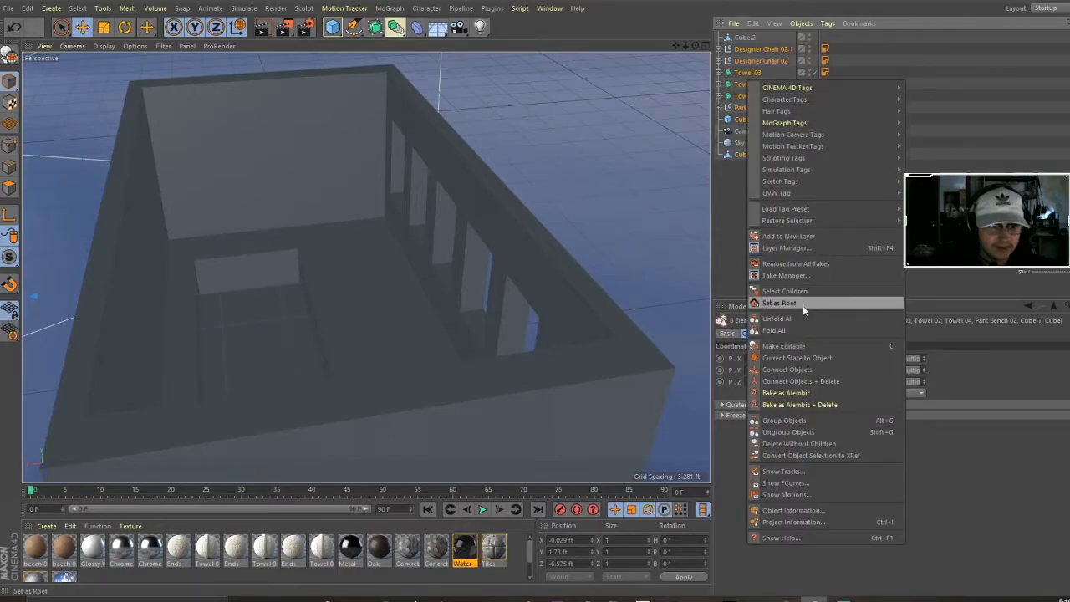
{"action": "left_click", "coordinate": [794, 420]}
{"action": "type", "text": "Finished"}
{"action": "key", "text": "Return"}
Delete the Sky object from the scene
{"action": "left_click", "coordinate": [734, 73]}
{"action": "key", "text": "Delete"}
{"action": "scroll", "coordinate": [320, 270], "scroll_direction": "up", "scroll_amount": 3}
{"action": "left_click_drag", "start_coordinate": [487, 294], "coordinate": [365, 268], "text": "alt"}
{"action": "left_click_drag", "start_coordinate": [510, 274], "coordinate": [468, 279], "text": "alt"}
{"action": "middle_click_drag", "start_coordinate": [468, 279], "coordinate": [590, 339], "text": "alt"}
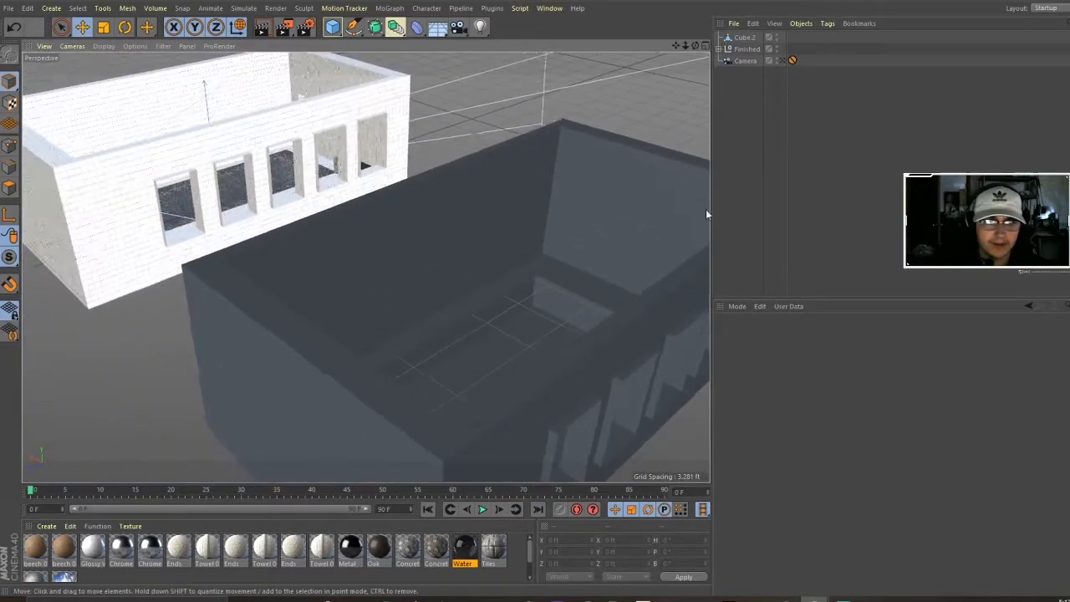
Hide the Finished group so that only the untextured room copy is shown in the viewport
{"action": "left_click", "coordinate": [776, 49]}
{"action": "left_click_drag", "start_coordinate": [602, 242], "coordinate": [445, 305], "text": "alt"}
{"action": "scroll", "coordinate": [427, 308], "scroll_direction": "up", "scroll_amount": 4}
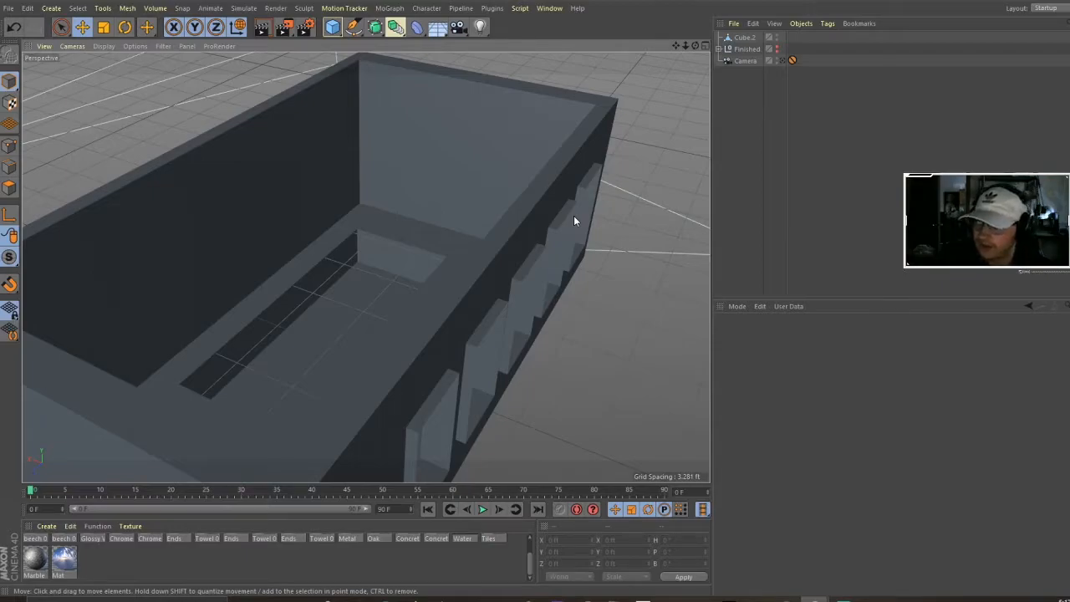
In the render settings, turn off Global Illumination and choose Physical as the renderer
{"action": "left_click", "coordinate": [304, 27]}
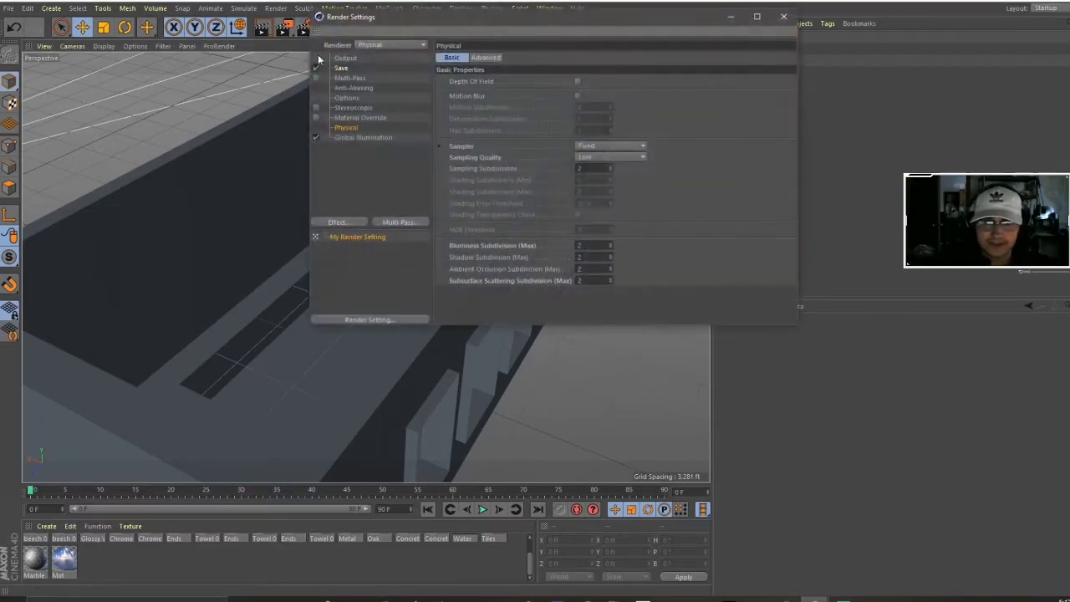
{"action": "left_click", "coordinate": [348, 137]}
{"action": "left_click", "coordinate": [316, 137]}
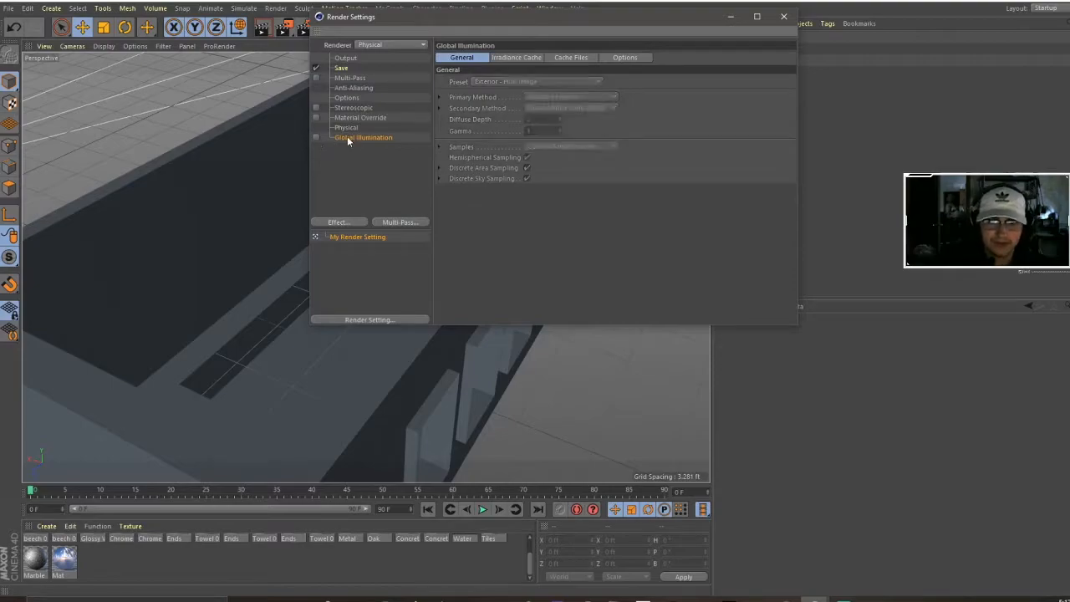
{"action": "left_click", "coordinate": [346, 127]}
{"action": "left_click", "coordinate": [382, 44]}
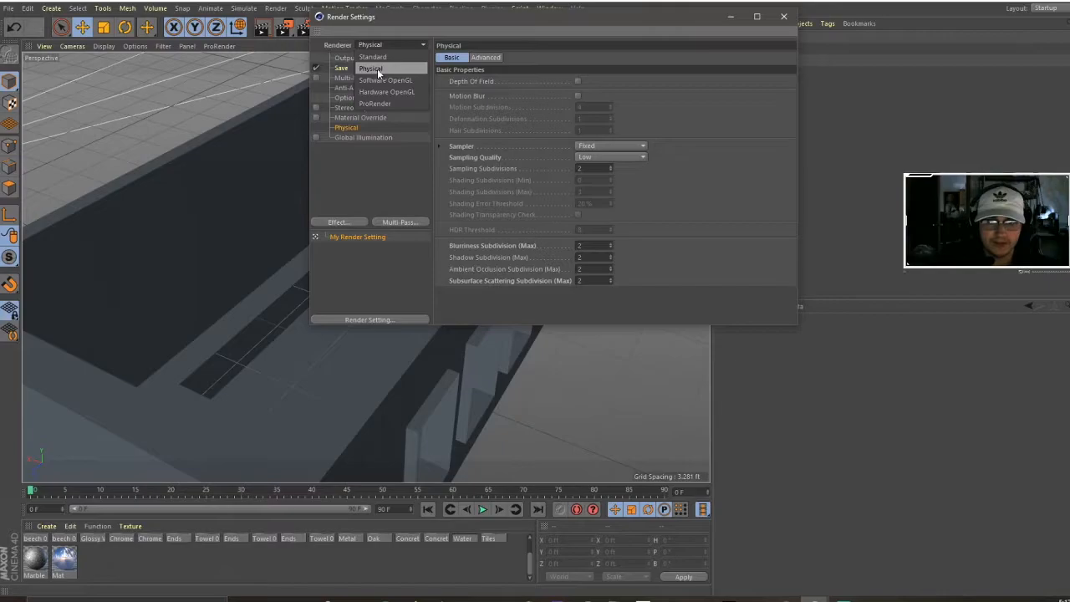
{"action": "left_click", "coordinate": [398, 68]}
Review the output and general render options, and set the Physical renderer's sampler to Progressive
{"action": "left_click", "coordinate": [346, 59]}
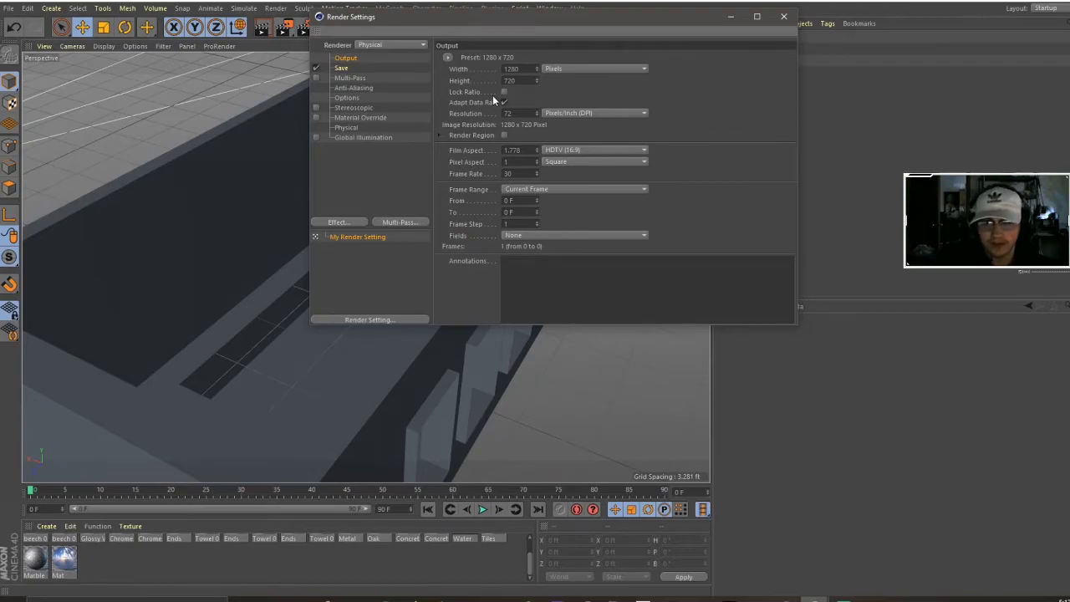
{"action": "left_click", "coordinate": [347, 98]}
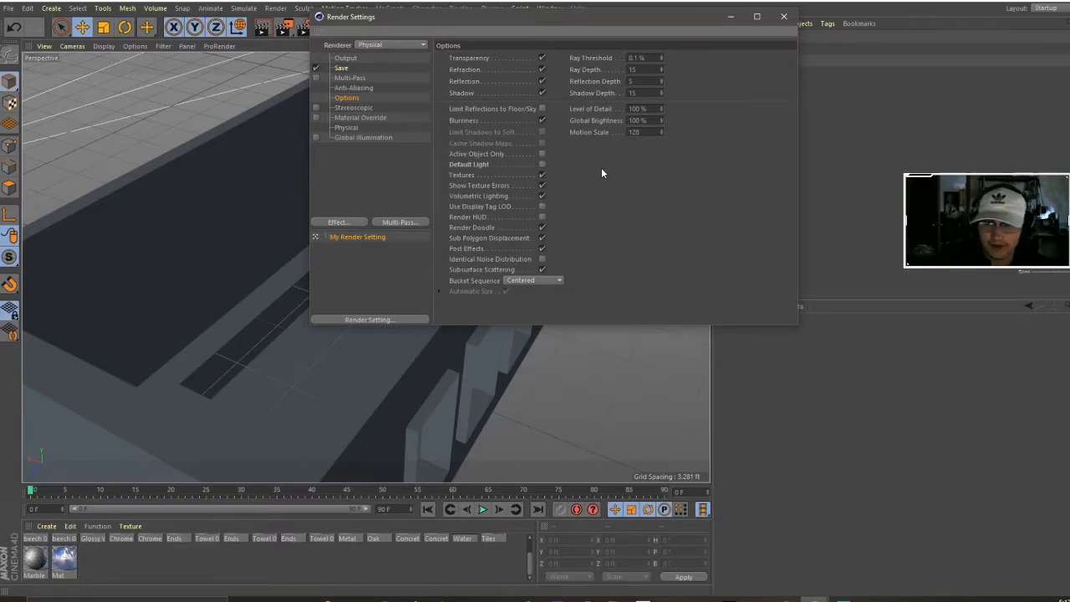
{"action": "left_click", "coordinate": [346, 128]}
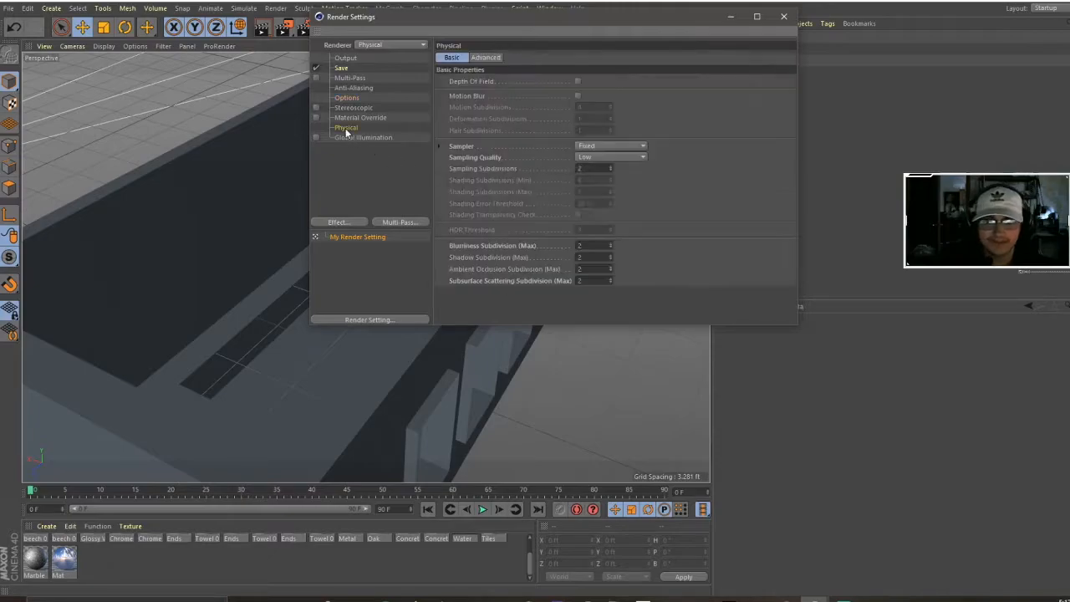
{"action": "left_click", "coordinate": [588, 147]}
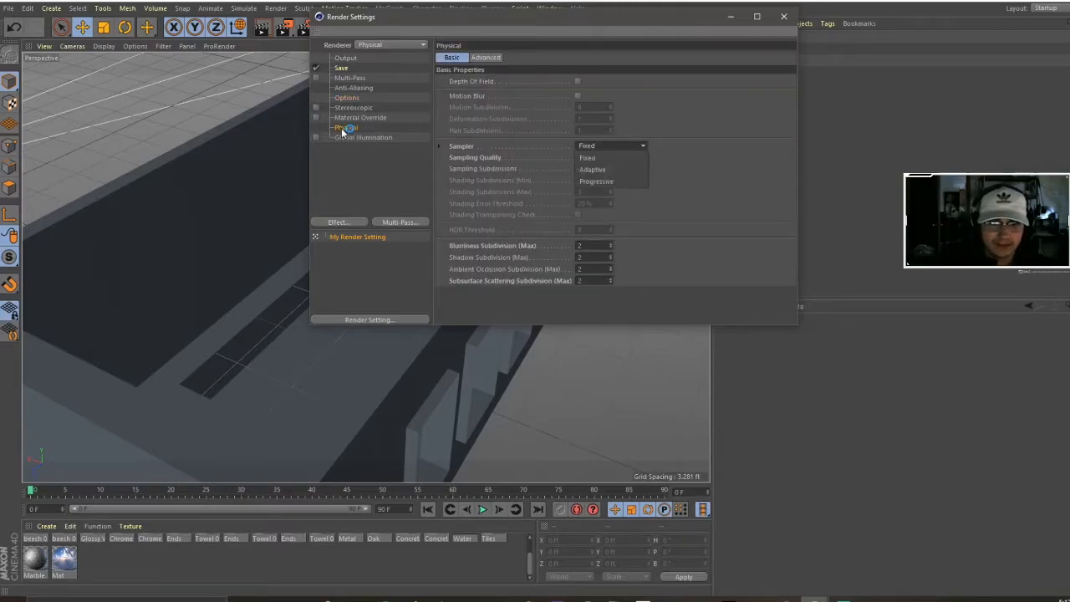
{"action": "left_click", "coordinate": [599, 181]}
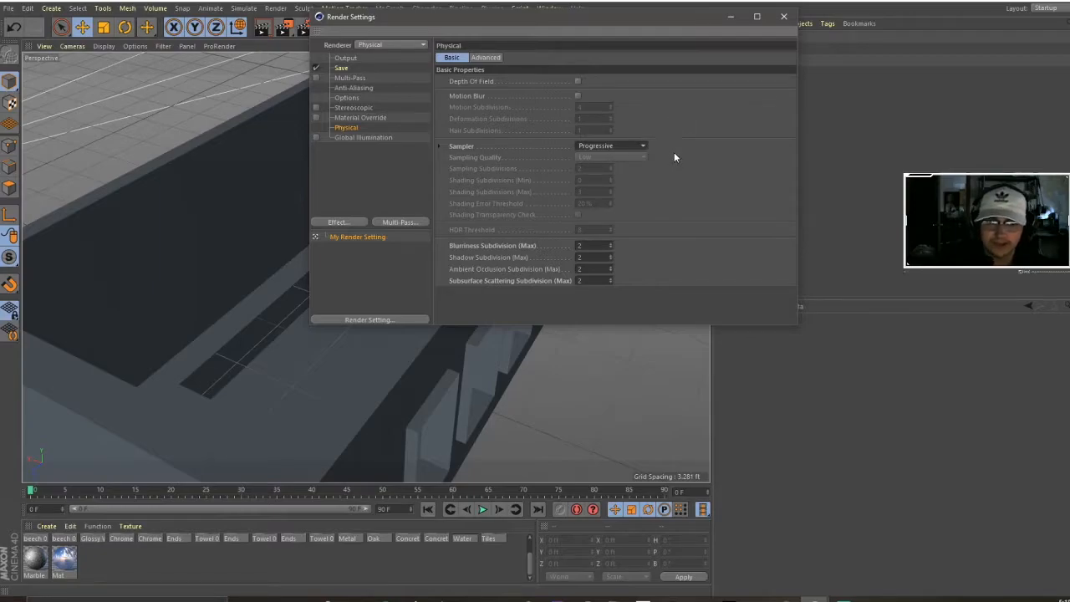
{"action": "left_click", "coordinate": [595, 245]}
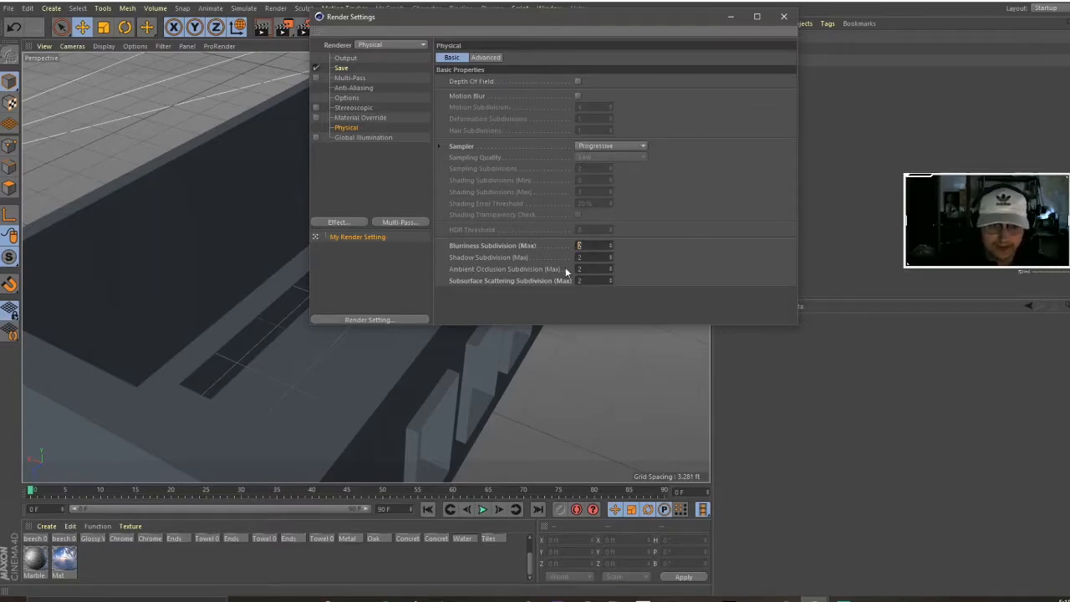
{"action": "left_click", "coordinate": [594, 280]}
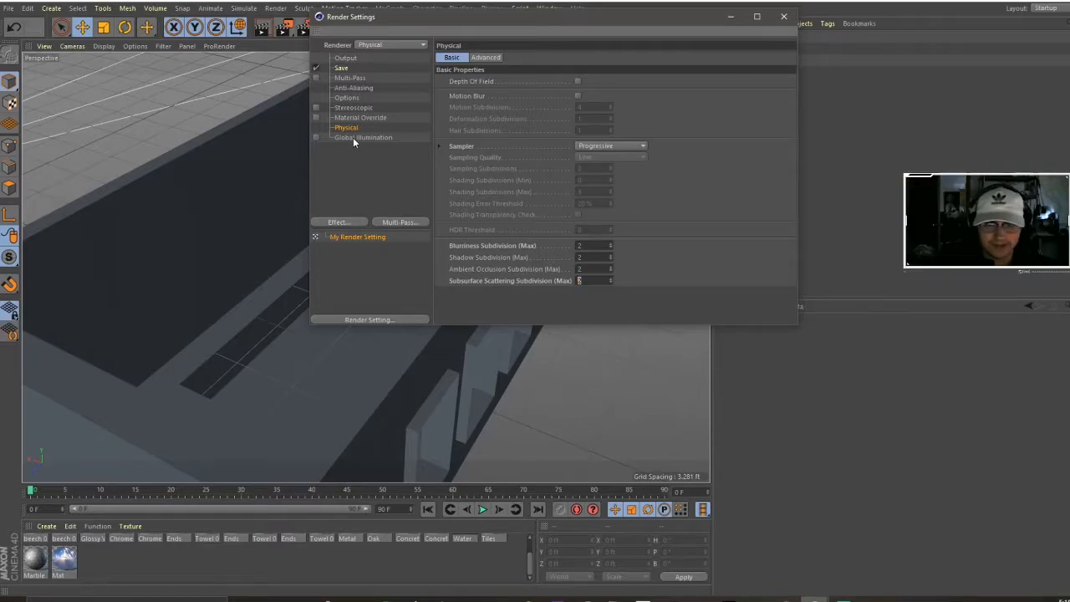
{"action": "left_click", "coordinate": [341, 222]}
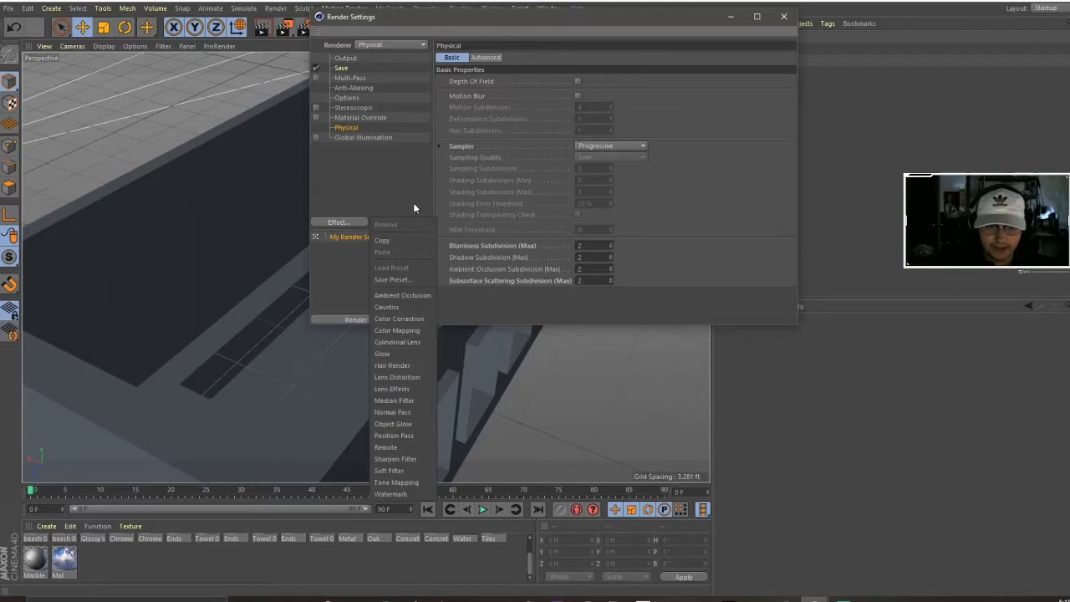
{"action": "left_click", "coordinate": [379, 183]}
Turn on Global Illumination with the Exterior - HDR Image preset and close the render settings
{"action": "left_click", "coordinate": [368, 138]}
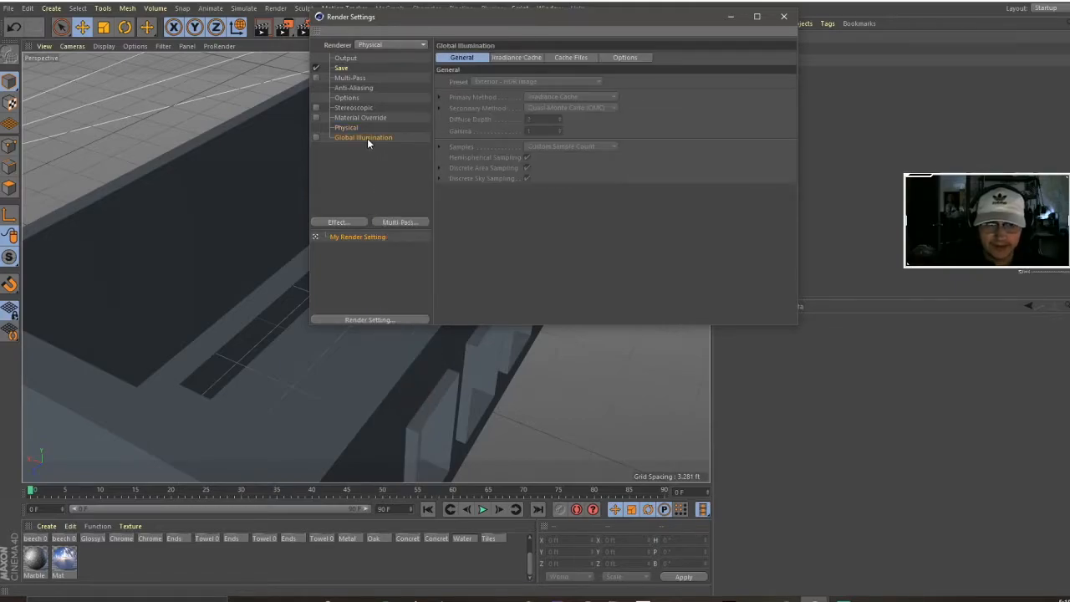
{"action": "left_click", "coordinate": [314, 136]}
{"action": "left_click", "coordinate": [490, 82]}
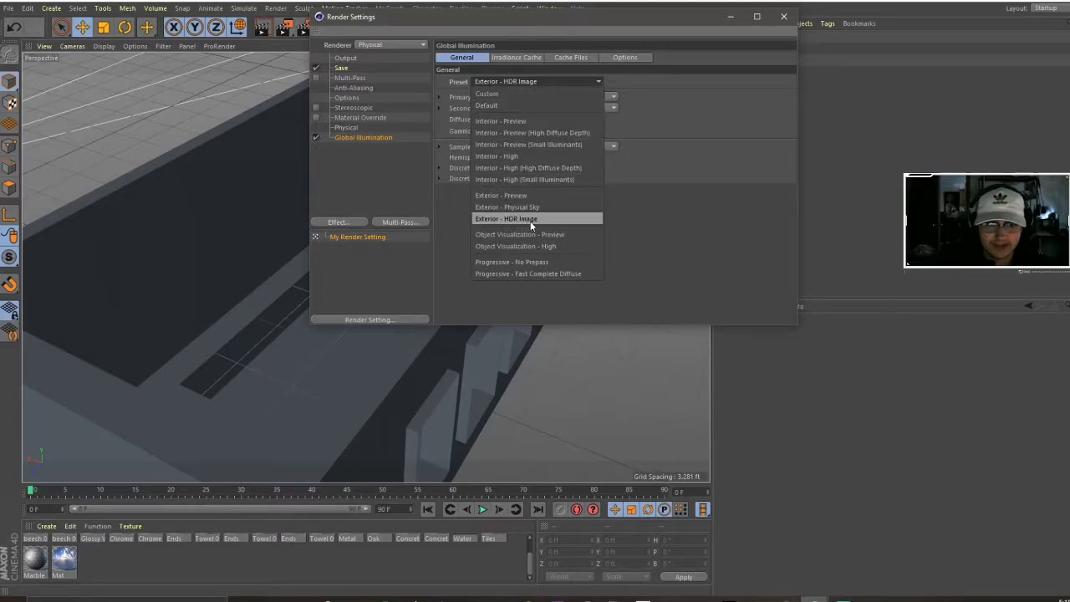
{"action": "left_click", "coordinate": [687, 215]}
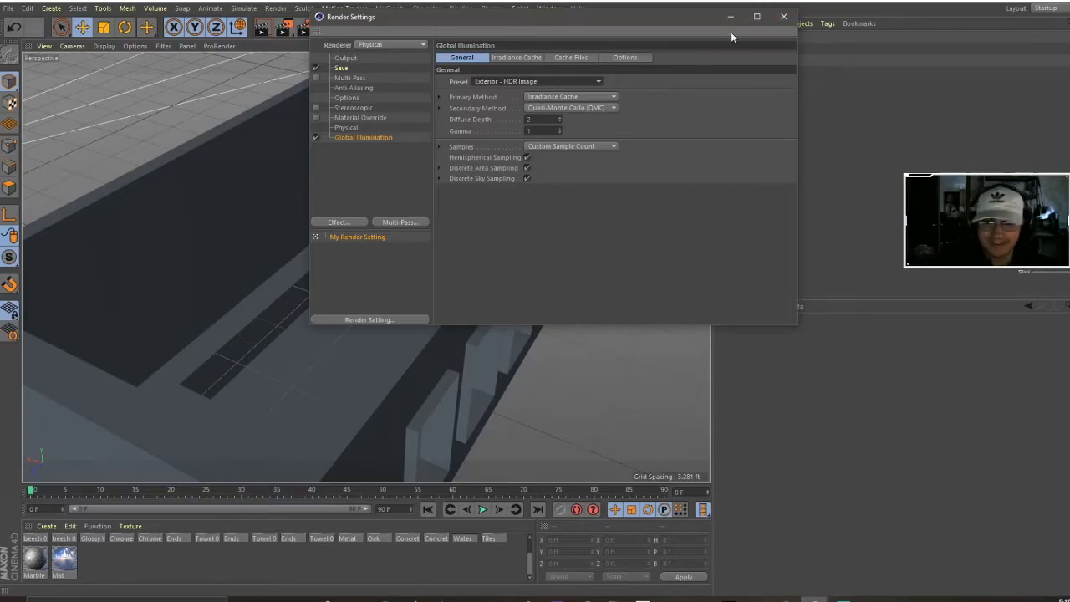
{"action": "left_click", "coordinate": [785, 17]}
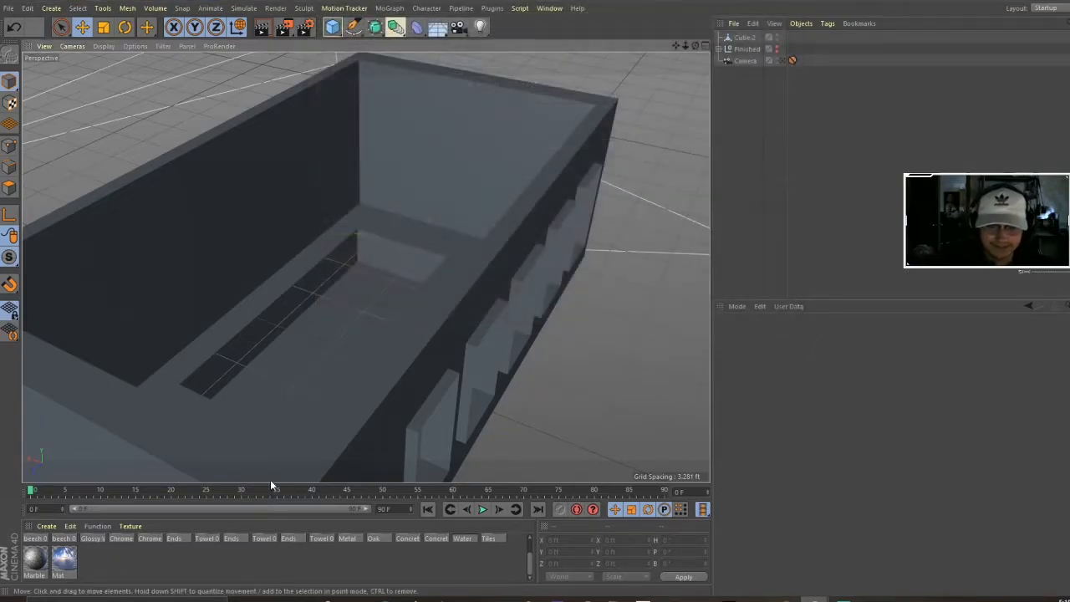
Switch to the Black_Marble_001 texture folder in File Explorer and select the Black_Marble_001_render image
{"action": "left_click", "coordinate": [156, 568]}
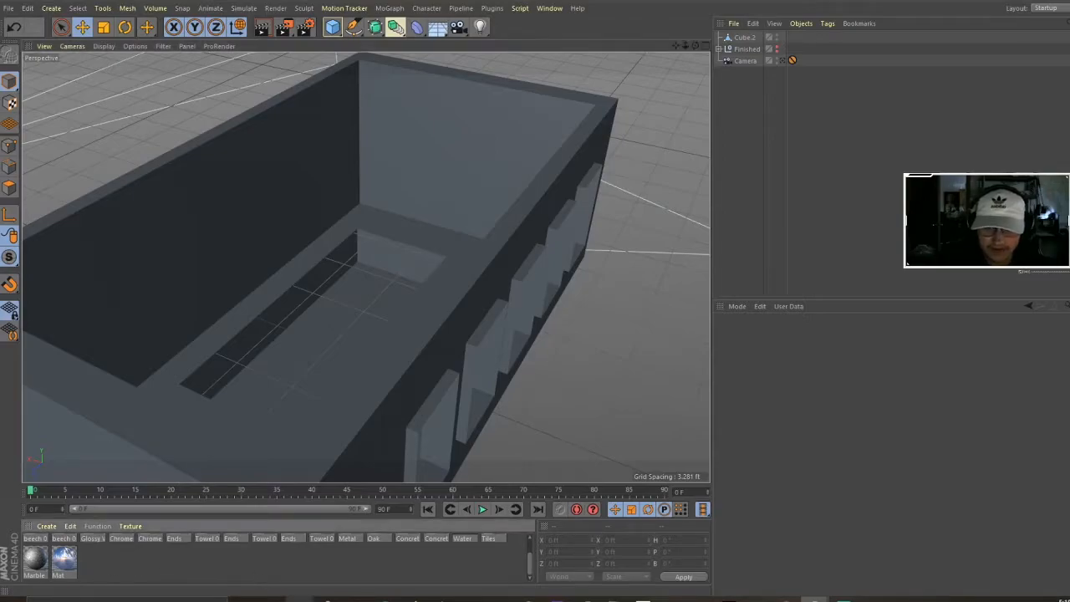
{"action": "left_click", "coordinate": [298, 598]}
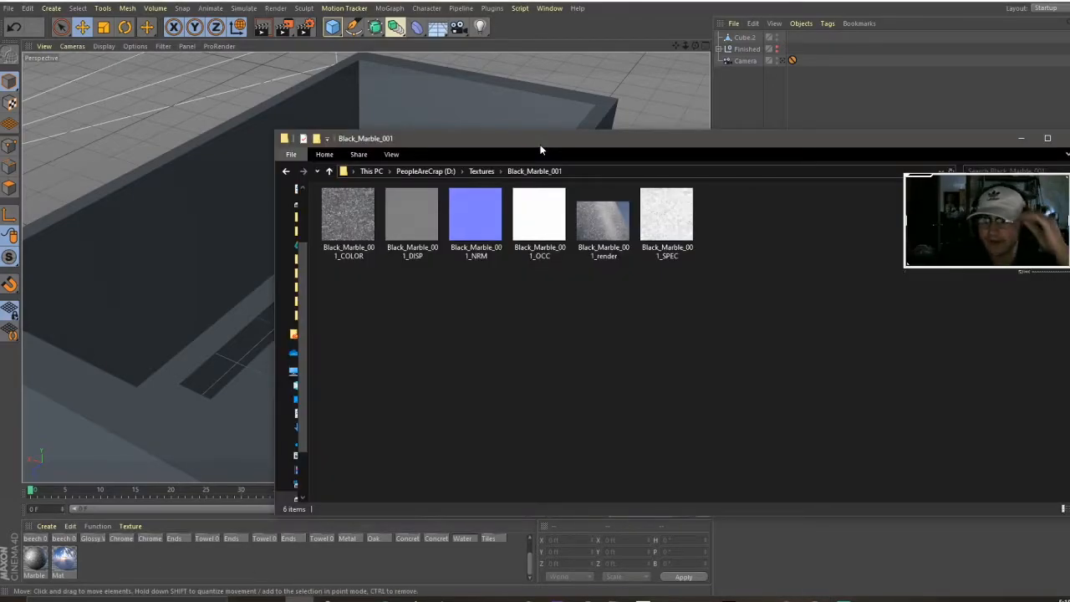
{"action": "left_click", "coordinate": [603, 222]}
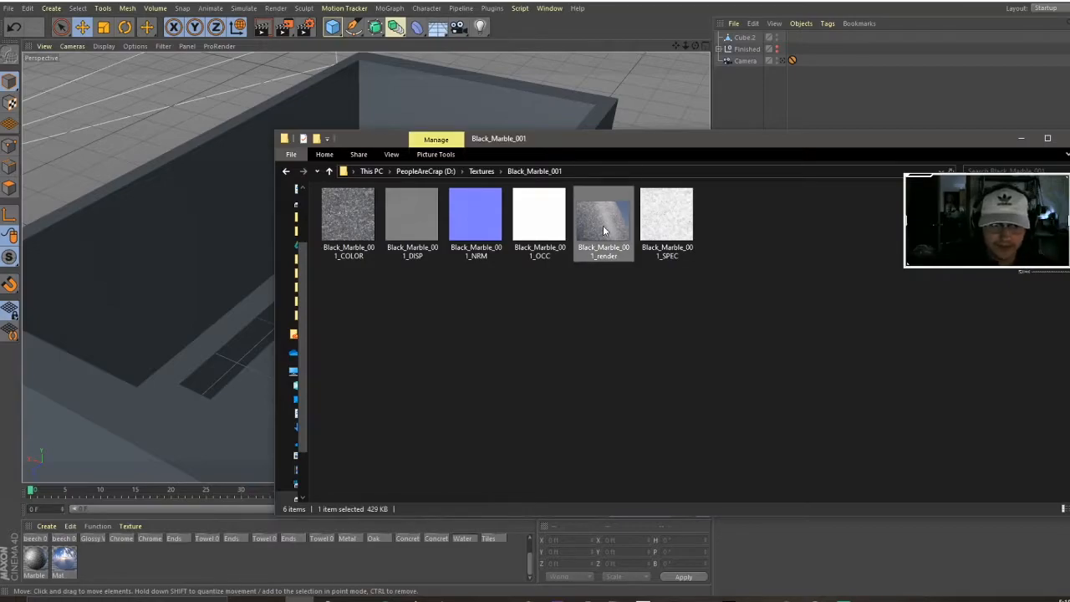
Preview the Black_Marble_001_render and Tiles_013_COLOR images from their texture folders and close File Explorer
{"action": "left_click_drag", "start_coordinate": [0, 90], "coordinate": [607, 42]}
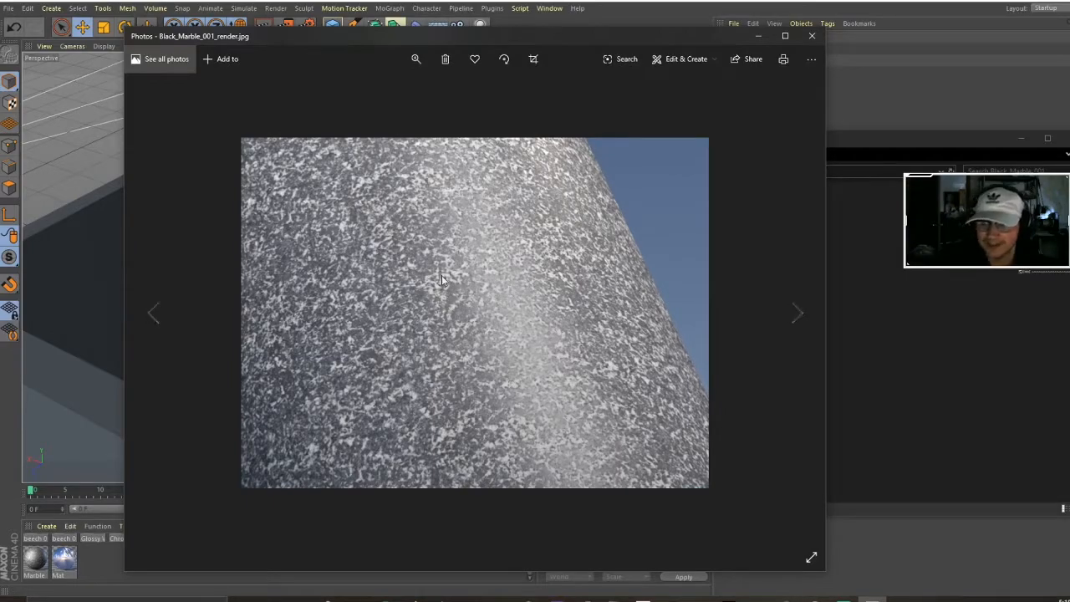
{"action": "left_click", "coordinate": [812, 36]}
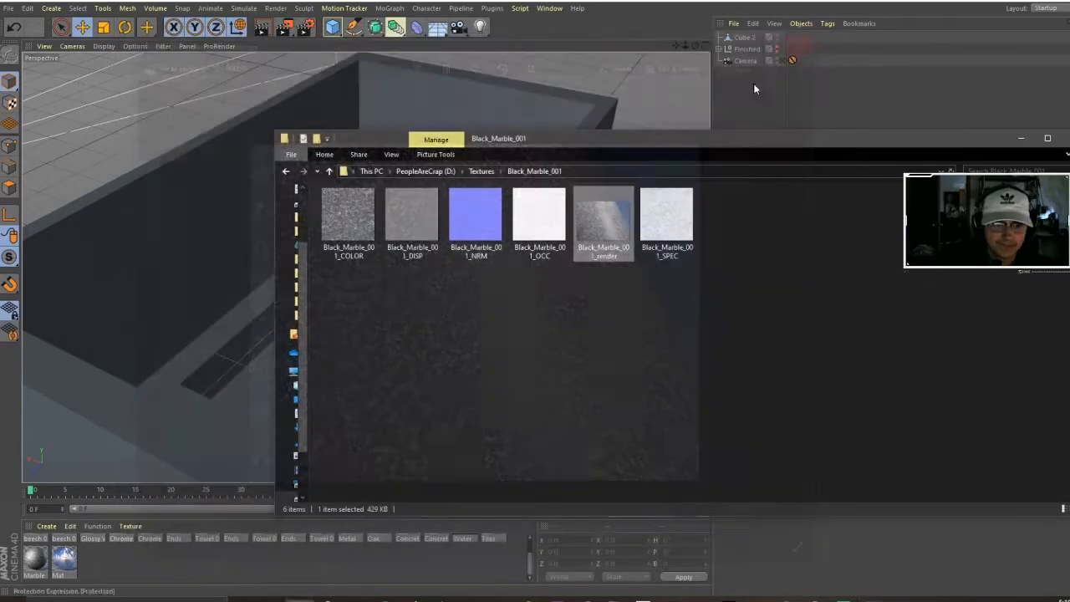
{"action": "left_click", "coordinate": [286, 170]}
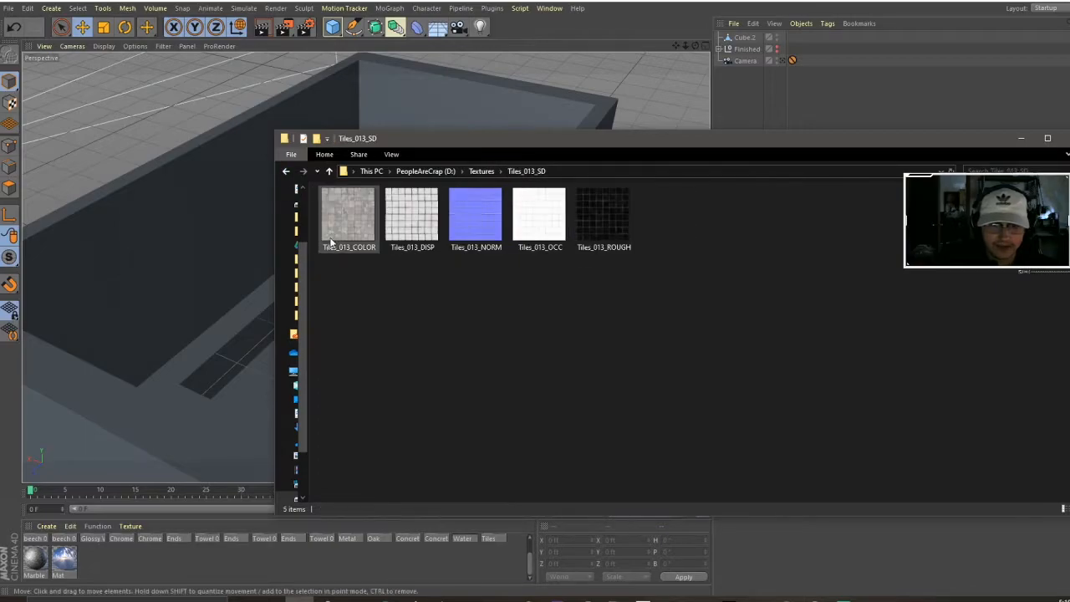
{"action": "double_click", "coordinate": [338, 221]}
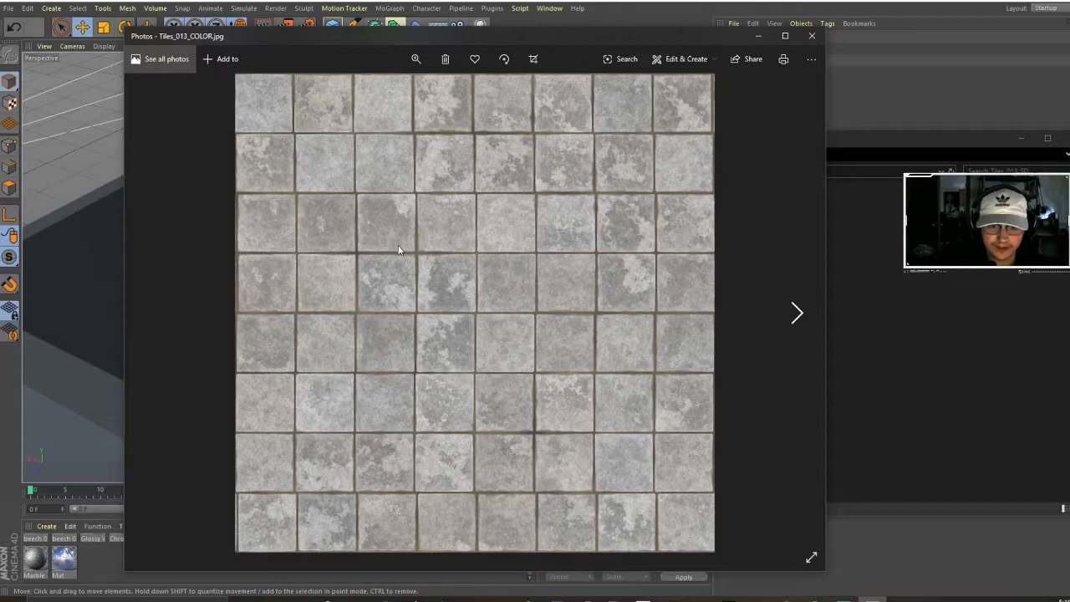
{"action": "left_click", "coordinate": [811, 36]}
{"action": "left_click", "coordinate": [301, 171]}
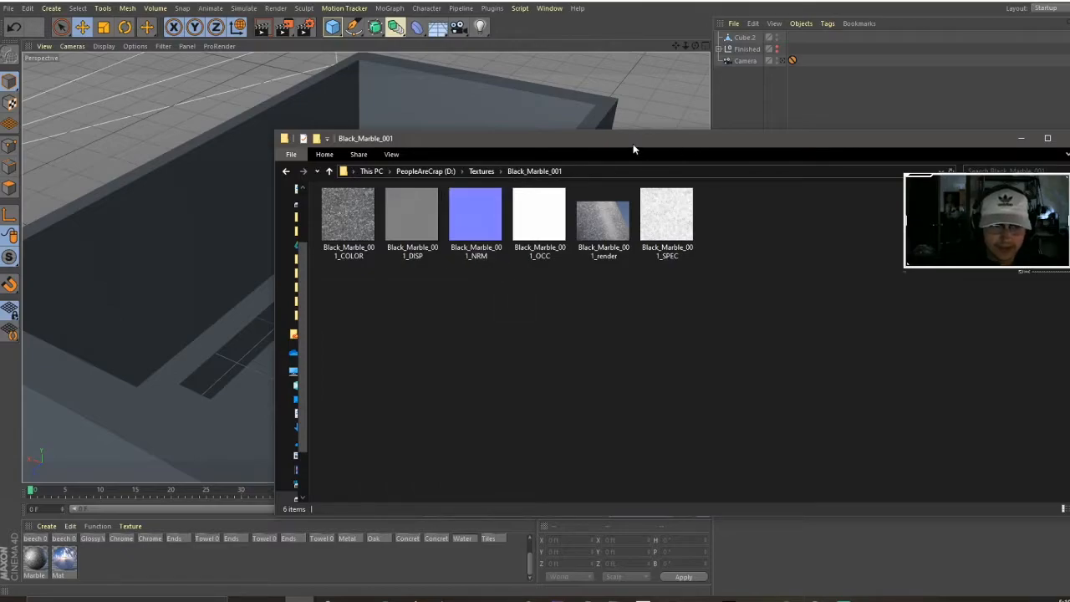
{"action": "left_click_drag", "start_coordinate": [633, 142], "coordinate": [723, 112]}
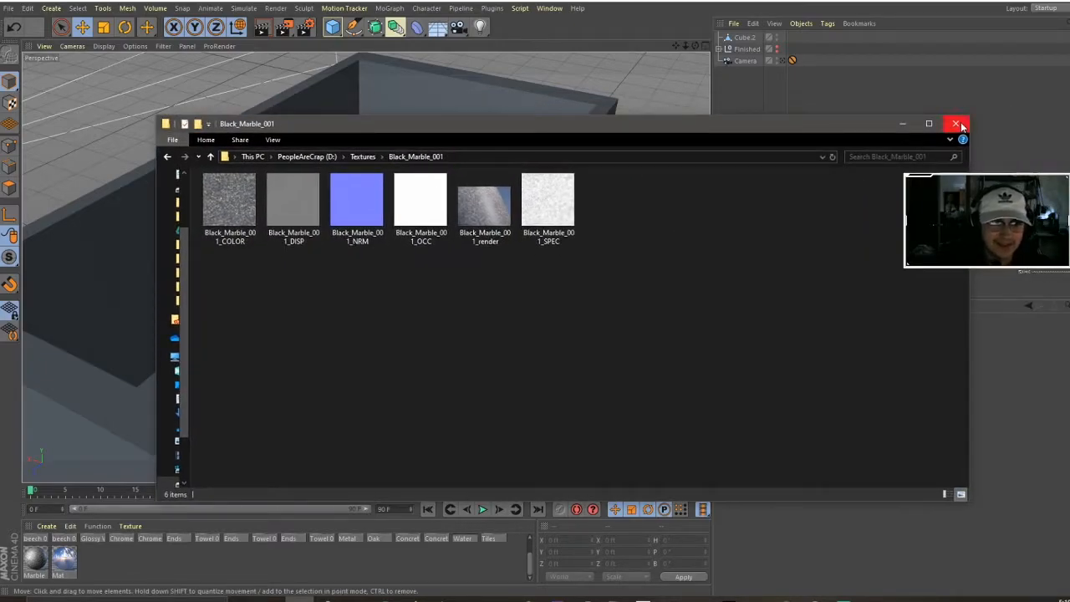
{"action": "left_click", "coordinate": [960, 123]}
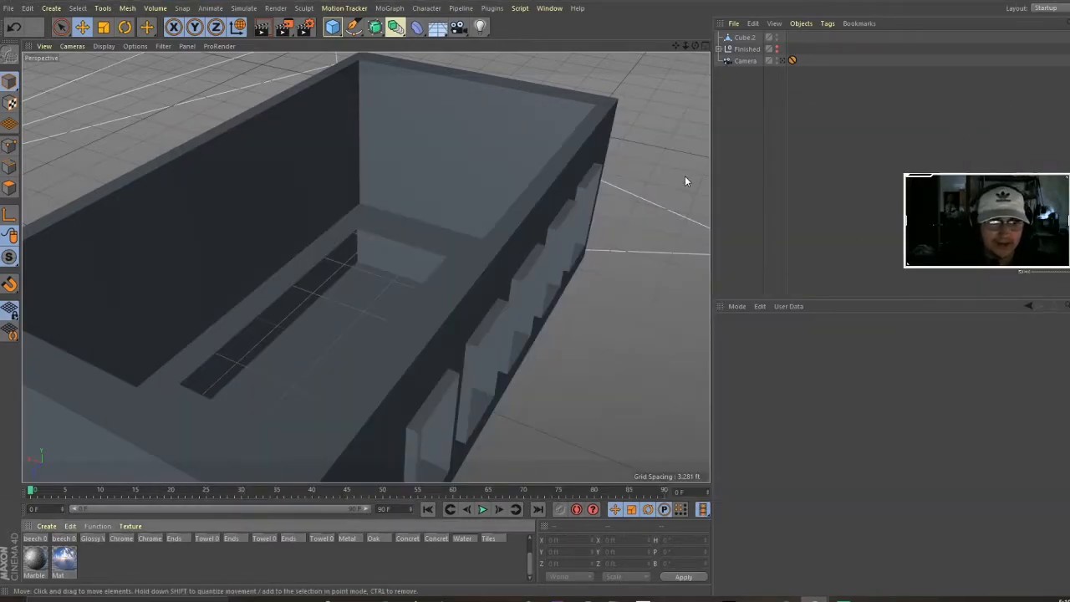
Add a Sky object to the scene
{"action": "left_click_drag", "start_coordinate": [525, 245], "coordinate": [599, 255], "text": "alt"}
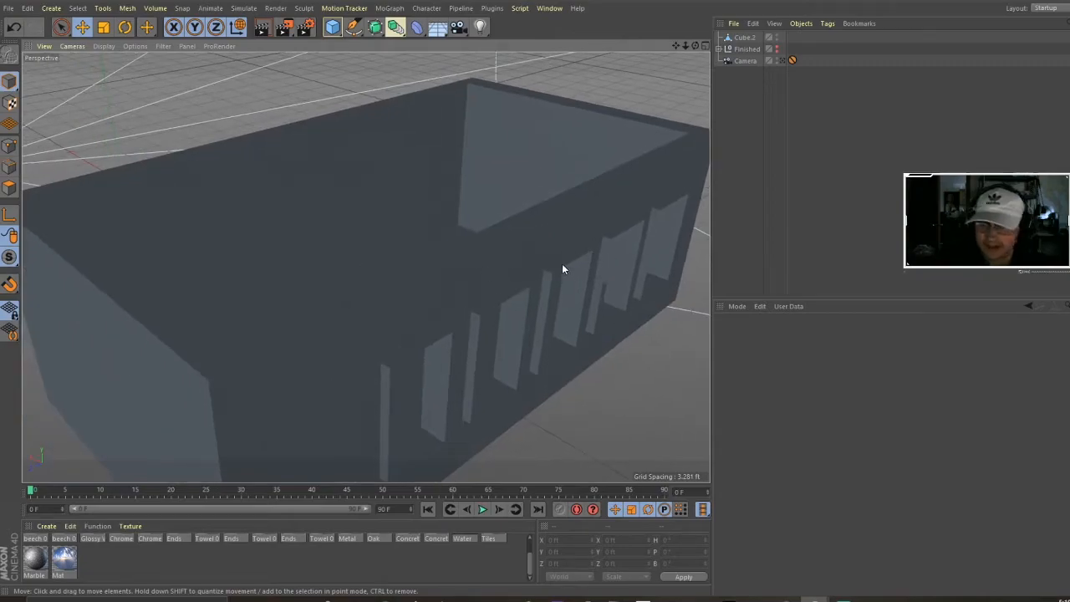
{"action": "left_click", "coordinate": [436, 27]}
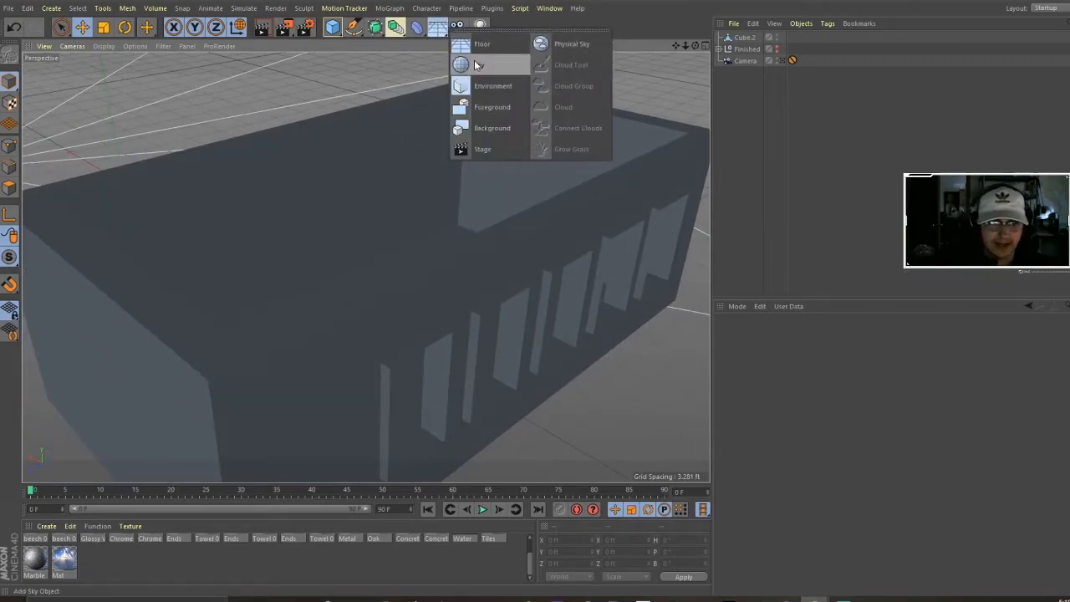
{"action": "left_click", "coordinate": [474, 64]}
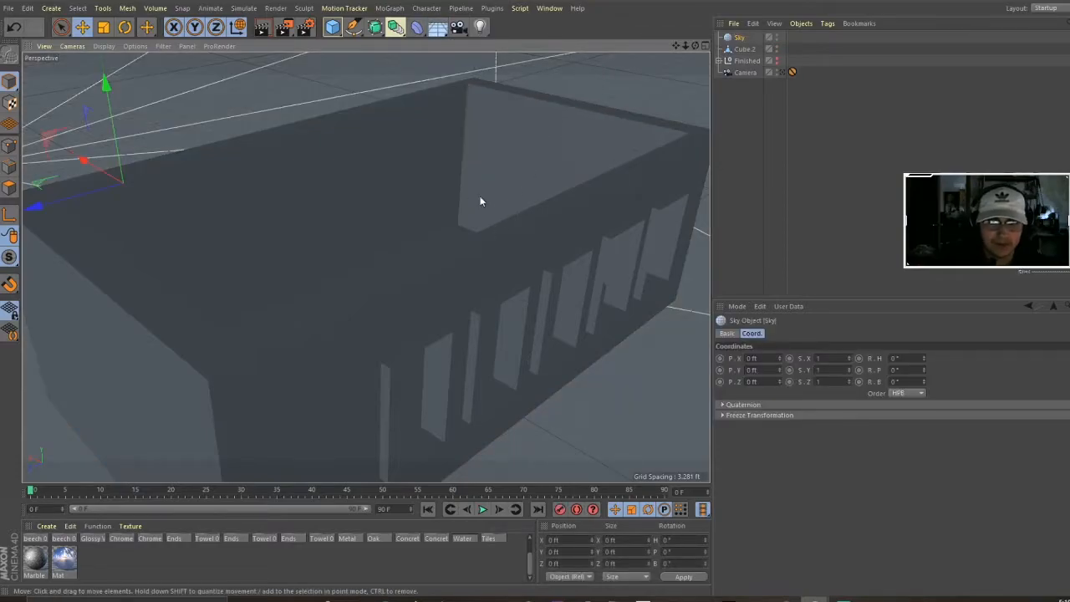
{"action": "left_click", "coordinate": [435, 28]}
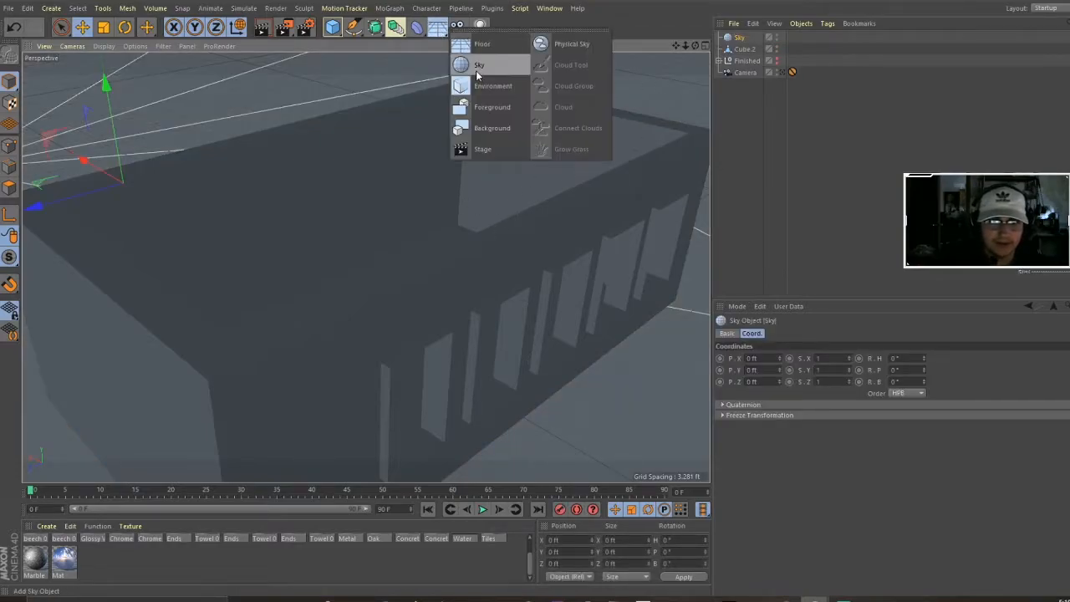
{"action": "left_click", "coordinate": [602, 107]}
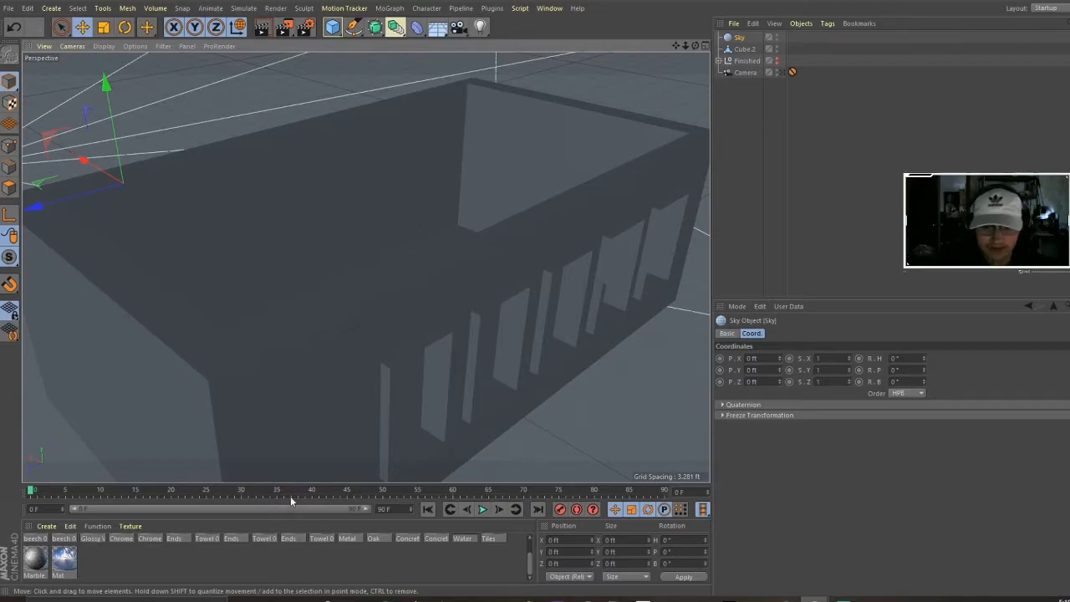
Create a new standard material and name it HDRImageTutorial
{"action": "left_click", "coordinate": [99, 570]}
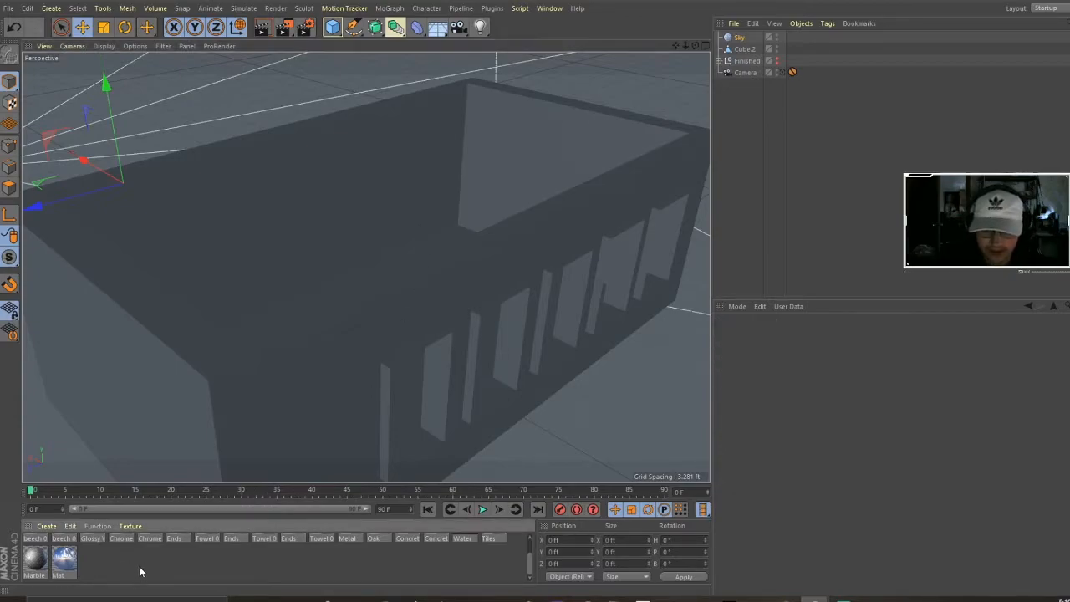
{"action": "left_click", "coordinate": [45, 526]}
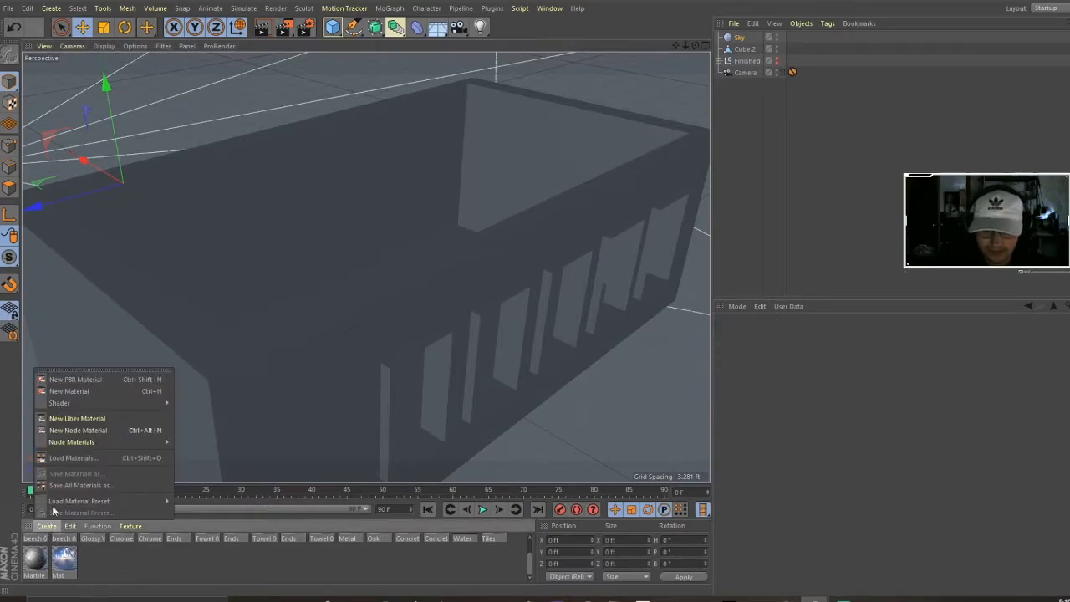
{"action": "left_click", "coordinate": [63, 393]}
{"action": "double_click", "coordinate": [33, 551]}
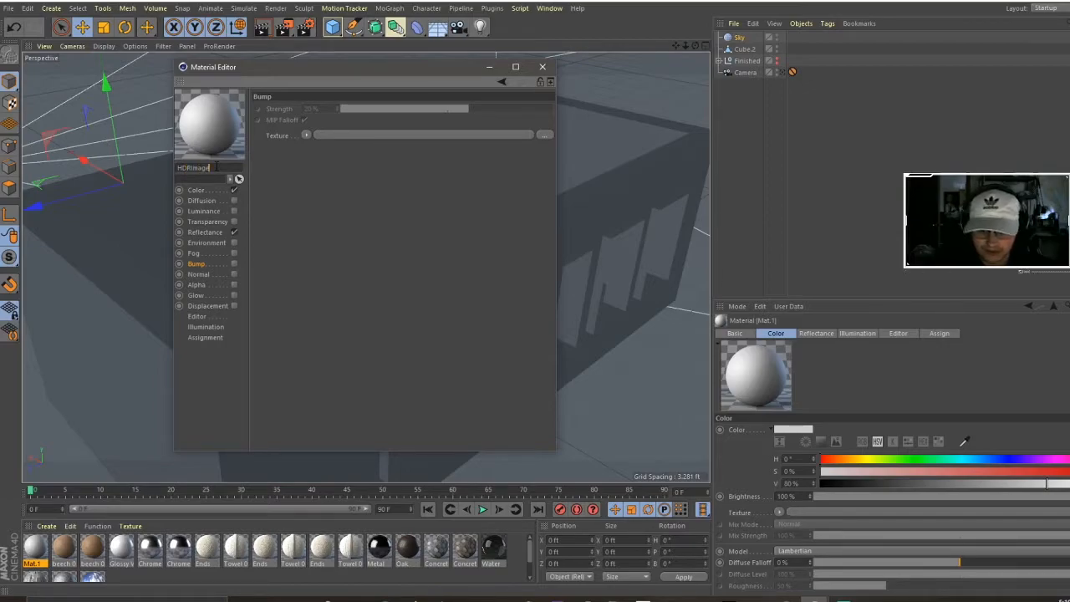
{"action": "type", "text": "l"}
{"action": "key", "text": "Return"}
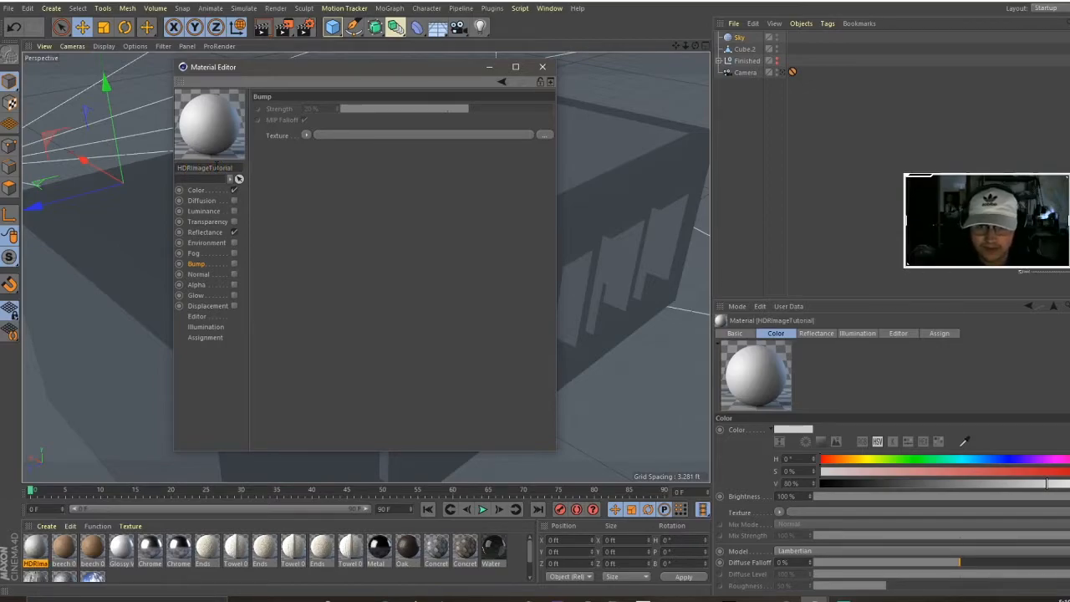
Disable the HDRImageTutorial material's Reflectance and Color channels and enable Luminance
{"action": "left_click", "coordinate": [233, 232]}
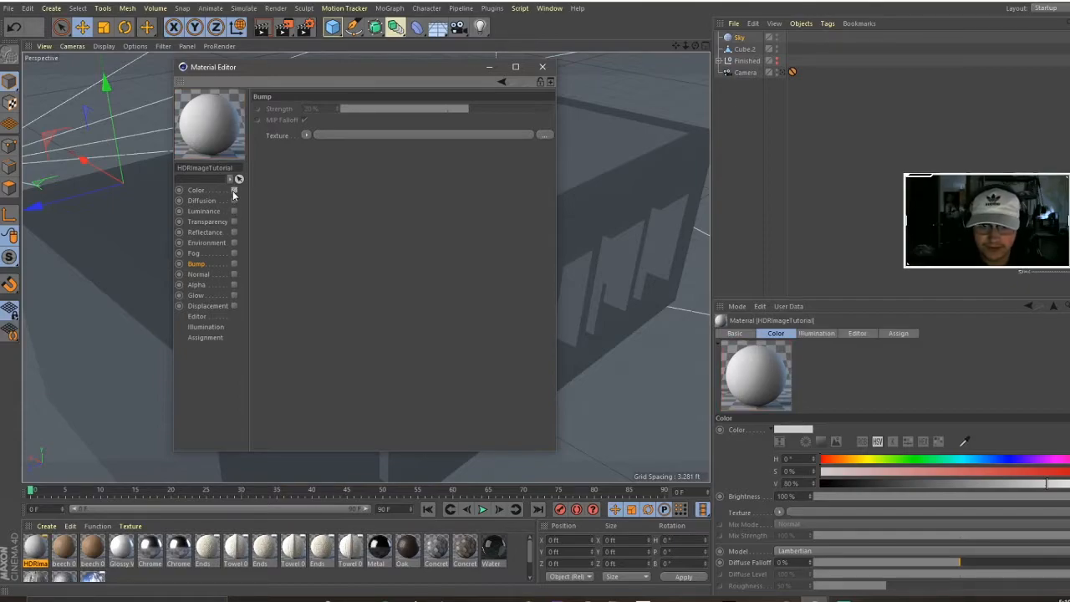
{"action": "left_click", "coordinate": [234, 190]}
{"action": "left_click", "coordinate": [234, 211]}
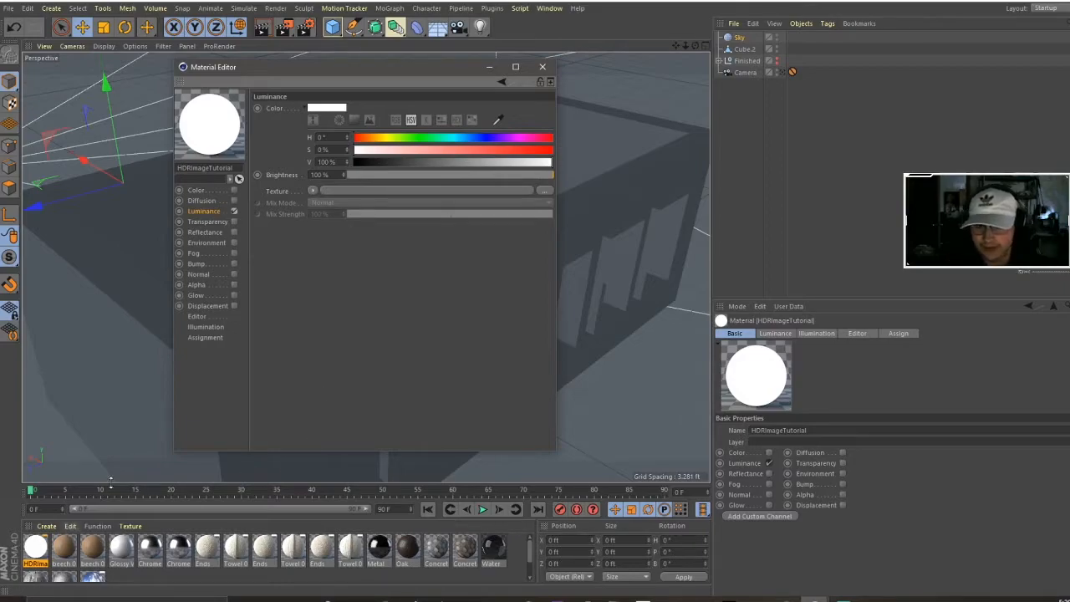
Delete the HDRImageTutorial material and close the Material Editor
{"action": "left_click", "coordinate": [35, 549]}
{"action": "key", "text": "Delete"}
{"action": "left_click", "coordinate": [543, 72]}
Apply the existing cloudy sky material Mat to the Sky object
{"action": "scroll", "coordinate": [74, 558], "scroll_direction": "down", "scroll_amount": 1}
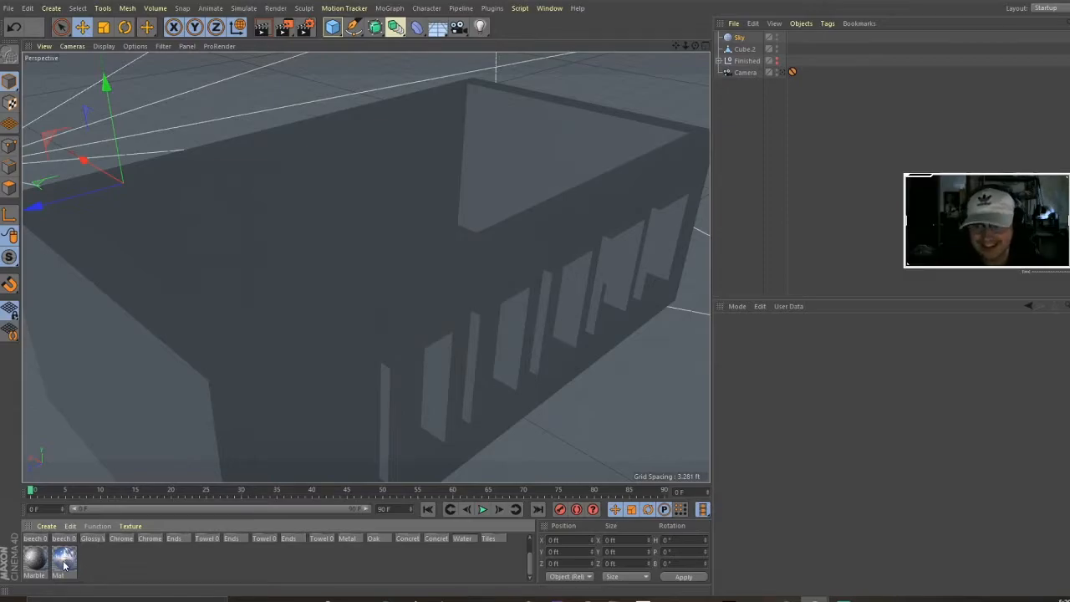
{"action": "left_click_drag", "start_coordinate": [63, 566], "coordinate": [629, 263]}
{"action": "left_click_drag", "start_coordinate": [742, 40], "coordinate": [743, 40]}
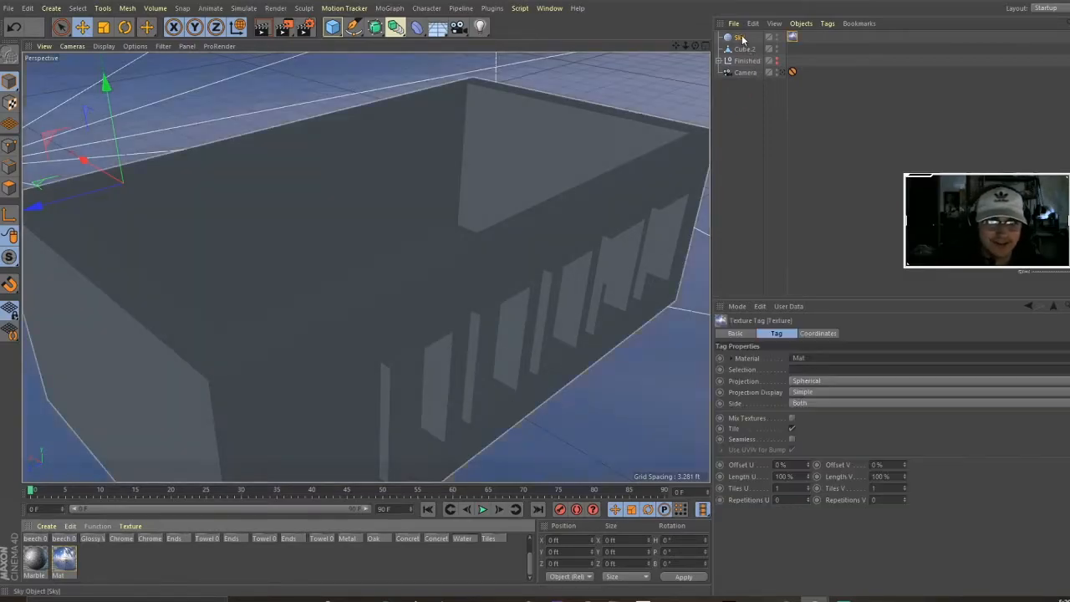
Turn on the Interactive Render Region over the room and widen it to cover more of the windowed wall
{"action": "left_click_drag", "start_coordinate": [476, 323], "coordinate": [236, 203], "text": "alt"}
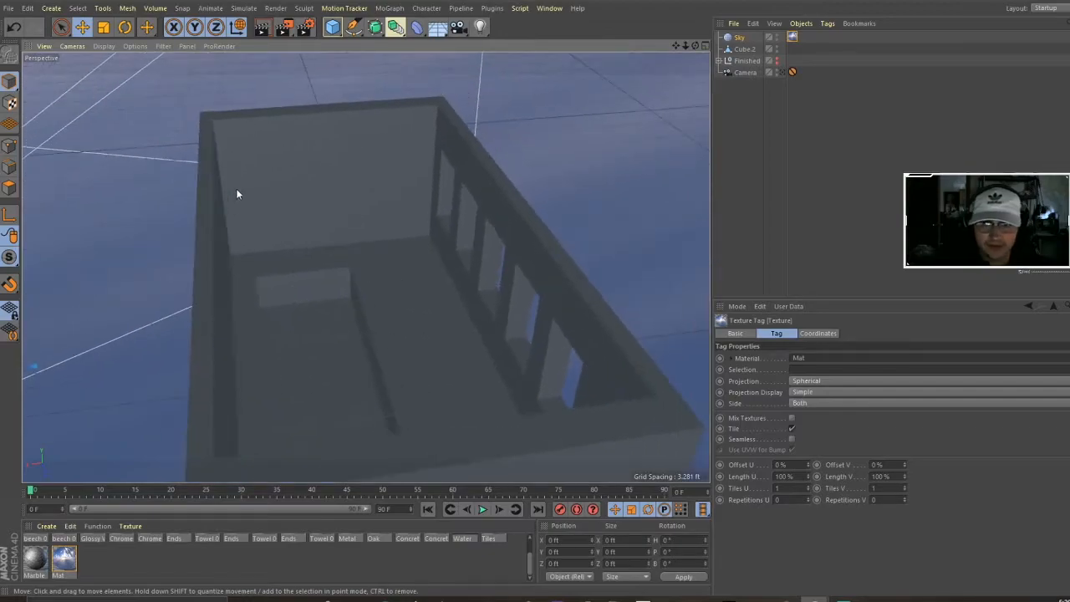
{"action": "left_click_drag", "start_coordinate": [283, 27], "coordinate": [355, 274]}
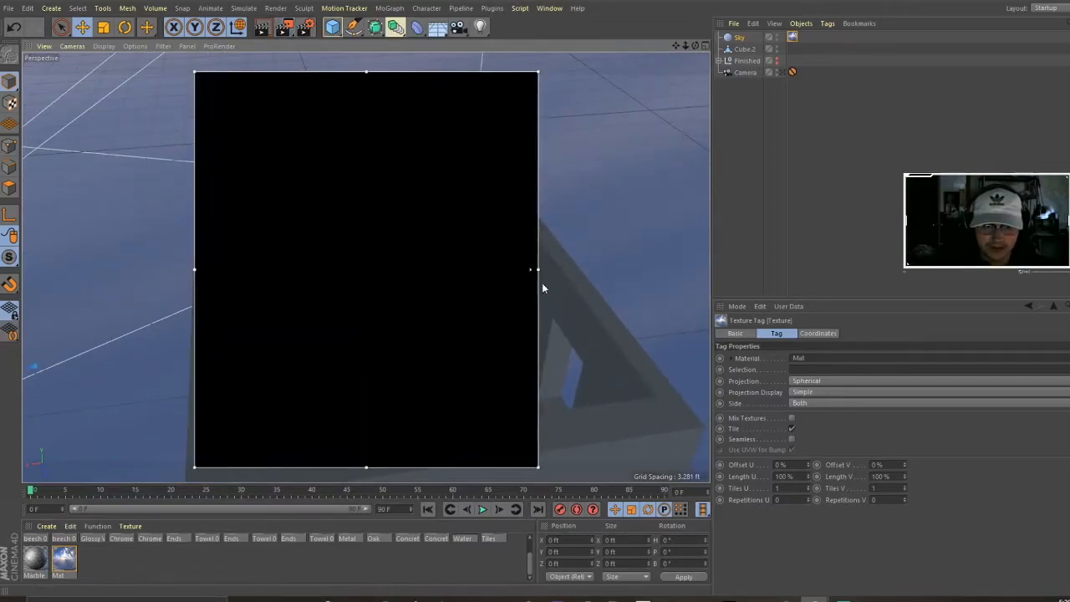
{"action": "left_click_drag", "start_coordinate": [541, 270], "coordinate": [600, 271]}
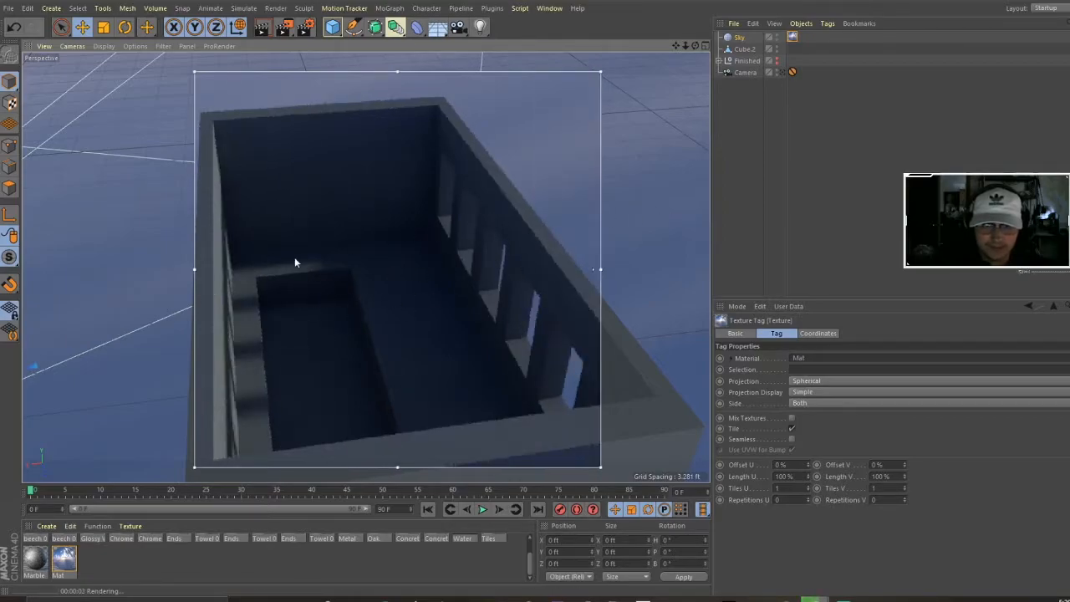
{"action": "mouse_move", "coordinate": [284, 27]}
{"action": "left_mouse_down"}
{"action": "mouse_move", "coordinate": [318, 42]}
{"action": "mouse_move", "coordinate": [369, 262]}
{"action": "mouse_move", "coordinate": [365, 286]}
{"action": "mouse_move", "coordinate": [285, 27]}
{"action": "left_mouse_up"}
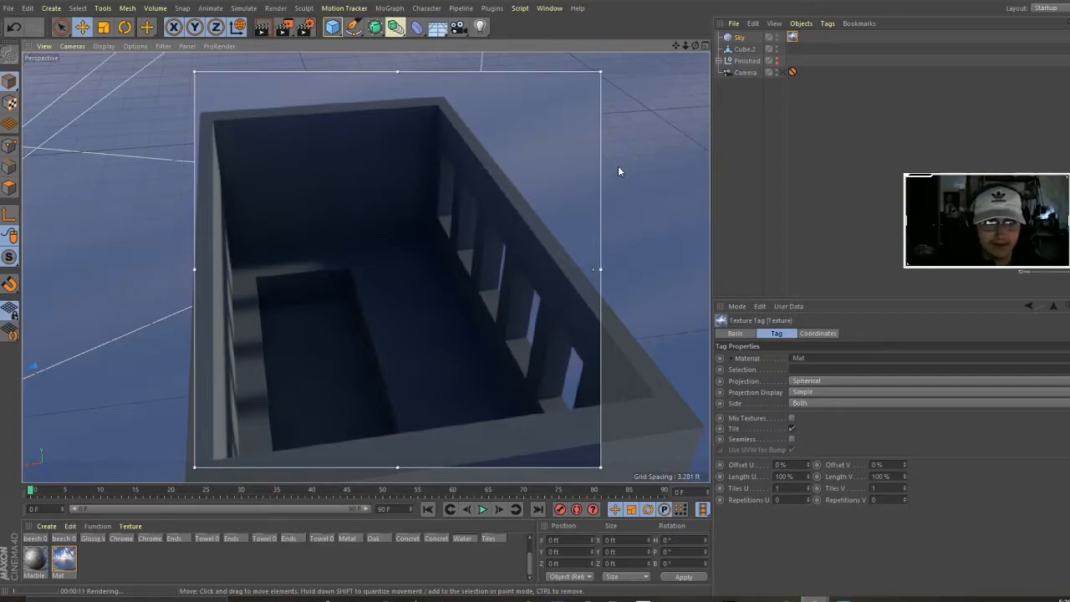
Rotate the Sky object around its vertical axis to a heading of about -13.1° so light enters through the windows
{"action": "left_click", "coordinate": [739, 38]}
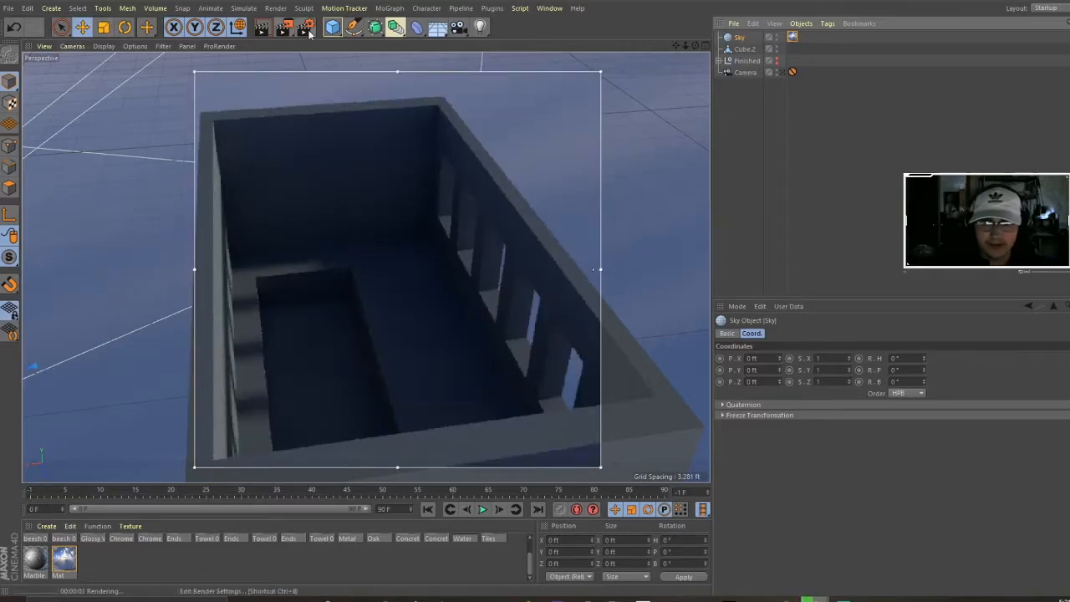
{"action": "left_click", "coordinate": [124, 27]}
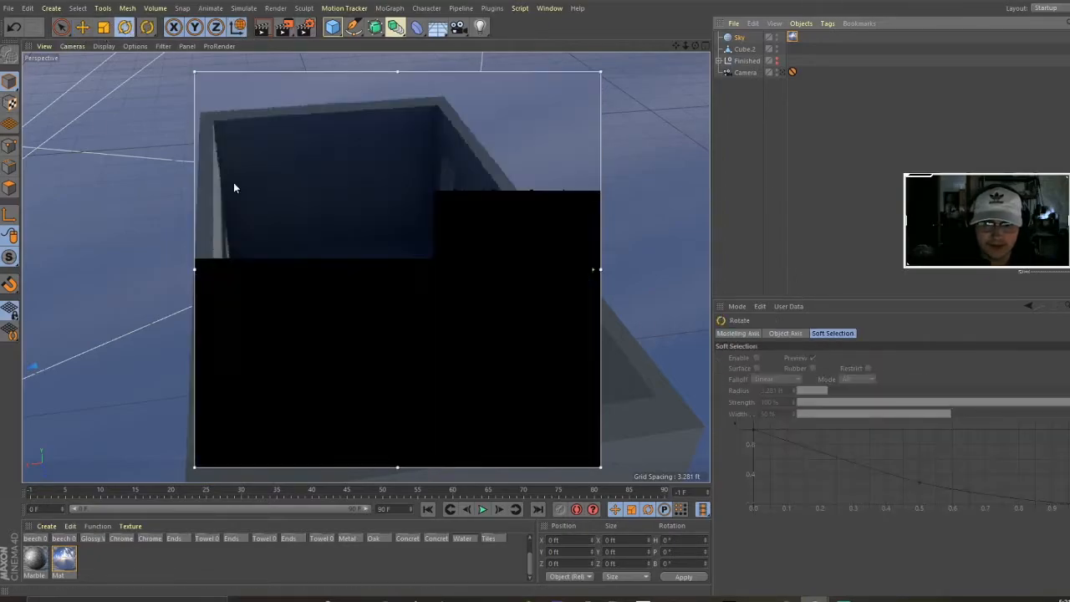
{"action": "left_click_drag", "start_coordinate": [496, 234], "coordinate": [352, 300], "text": "alt"}
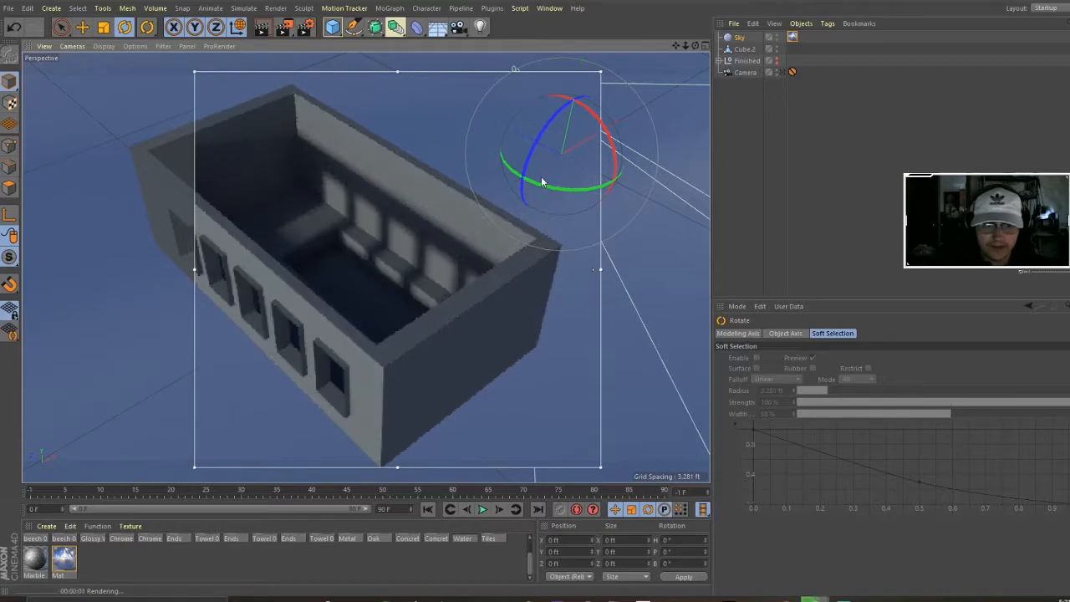
{"action": "left_click_drag", "start_coordinate": [548, 189], "coordinate": [596, 193]}
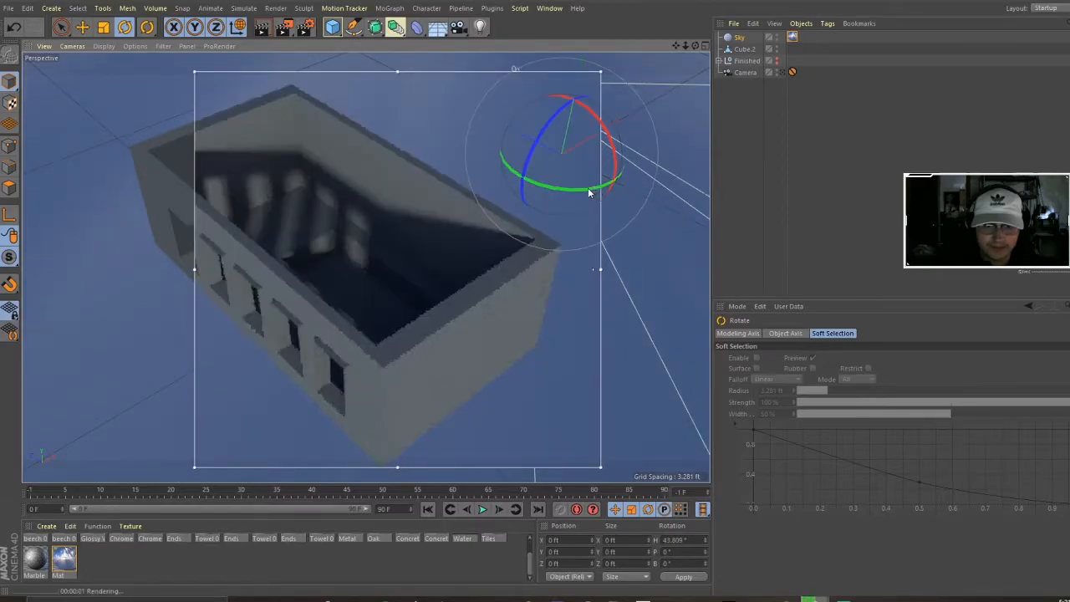
{"action": "left_click_drag", "start_coordinate": [579, 192], "coordinate": [485, 194]}
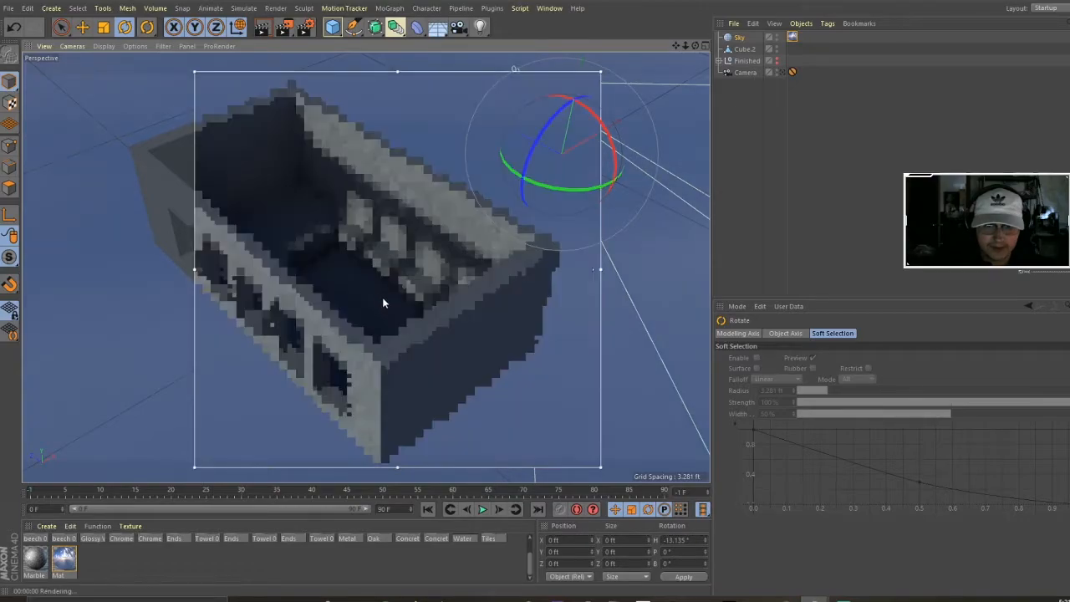
Tilt the Sky object to about H -12.5°, P -4° and B 17.4° so the window light falls across the pool floor
{"action": "left_click_drag", "start_coordinate": [374, 310], "coordinate": [492, 214], "text": "alt"}
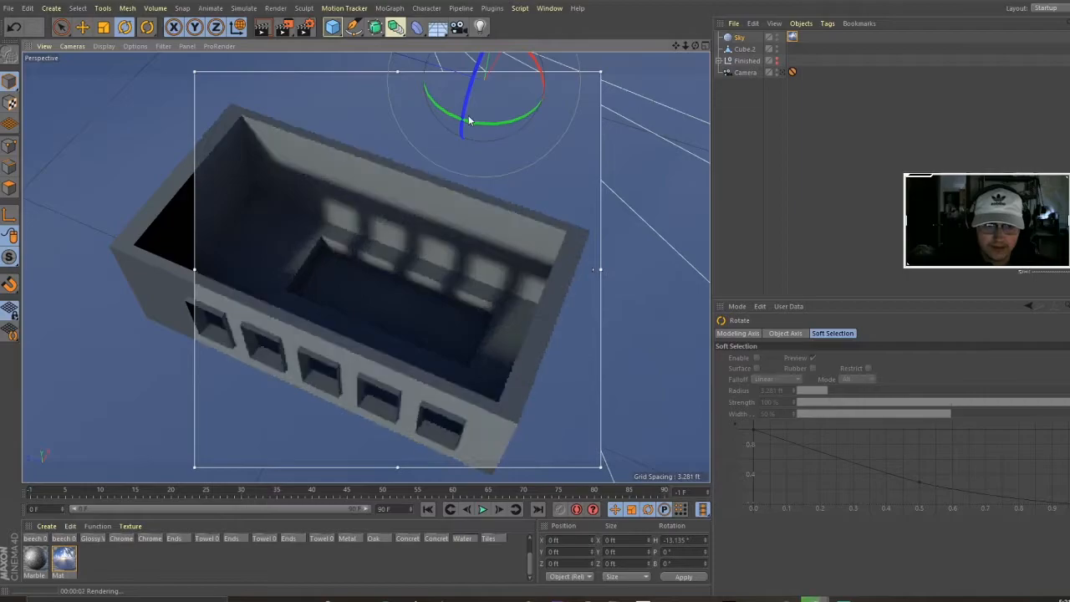
{"action": "left_click_drag", "start_coordinate": [465, 111], "coordinate": [473, 90]}
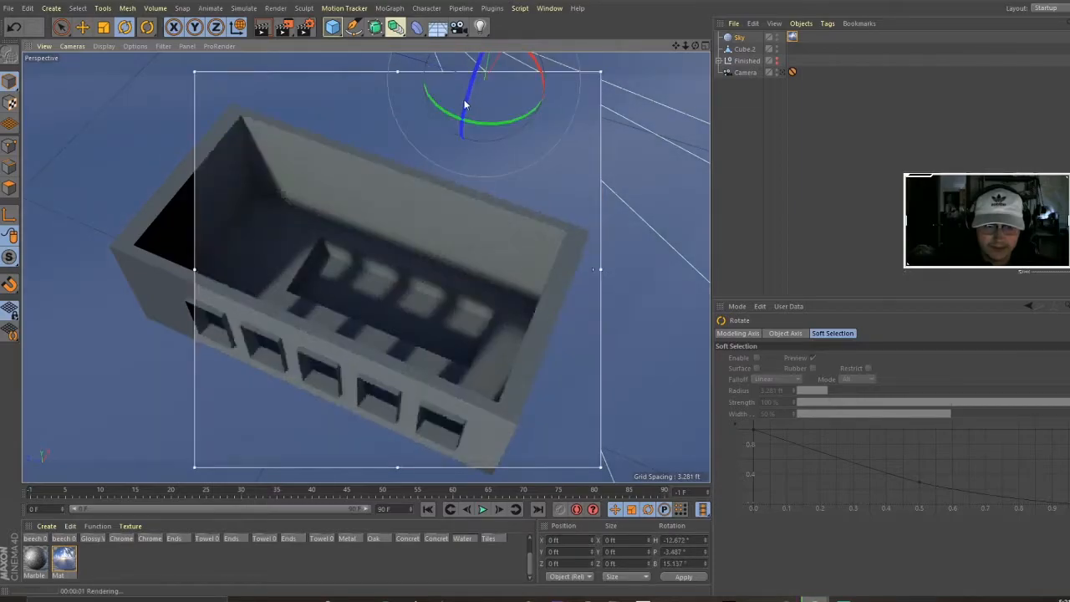
{"action": "left_click_drag", "start_coordinate": [466, 97], "coordinate": [469, 94]}
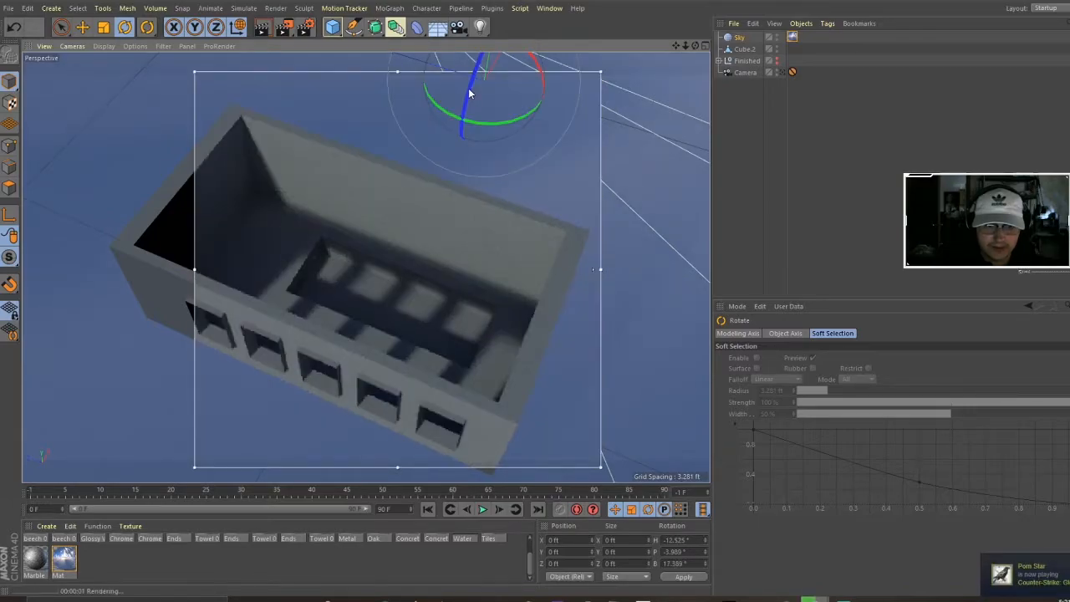
Inspect the lighting from inside the room, turn off the Interactive Render Region, and add a camera at the interior viewpoint
{"action": "left_click_drag", "start_coordinate": [326, 354], "coordinate": [501, 353], "text": "alt"}
{"action": "right_click_drag", "start_coordinate": [367, 267], "coordinate": [618, 284], "text": "alt"}
{"action": "left_click_drag", "start_coordinate": [544, 296], "coordinate": [619, 243], "text": "alt"}
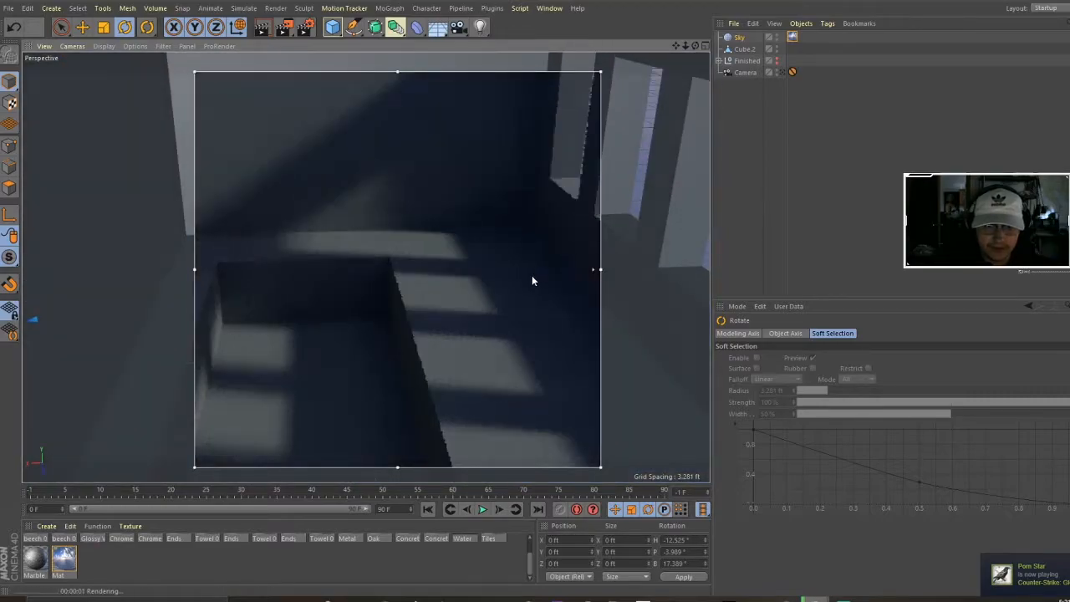
{"action": "scroll", "coordinate": [493, 274], "scroll_direction": "down", "scroll_amount": 3}
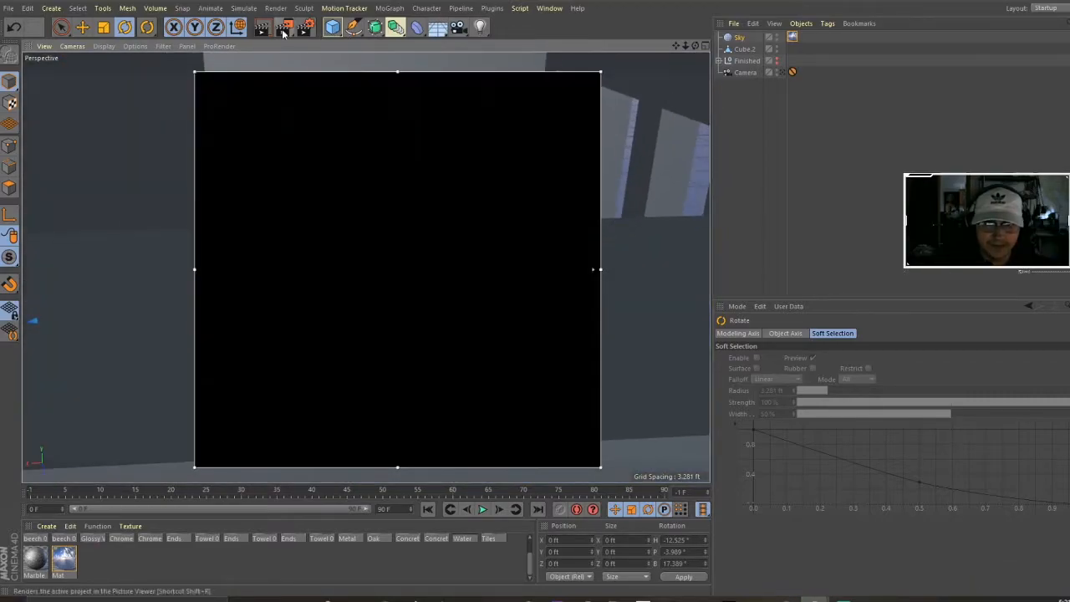
{"action": "left_click_drag", "start_coordinate": [284, 28], "coordinate": [350, 315]}
{"action": "left_click", "coordinate": [351, 274]}
{"action": "left_click", "coordinate": [458, 26]}
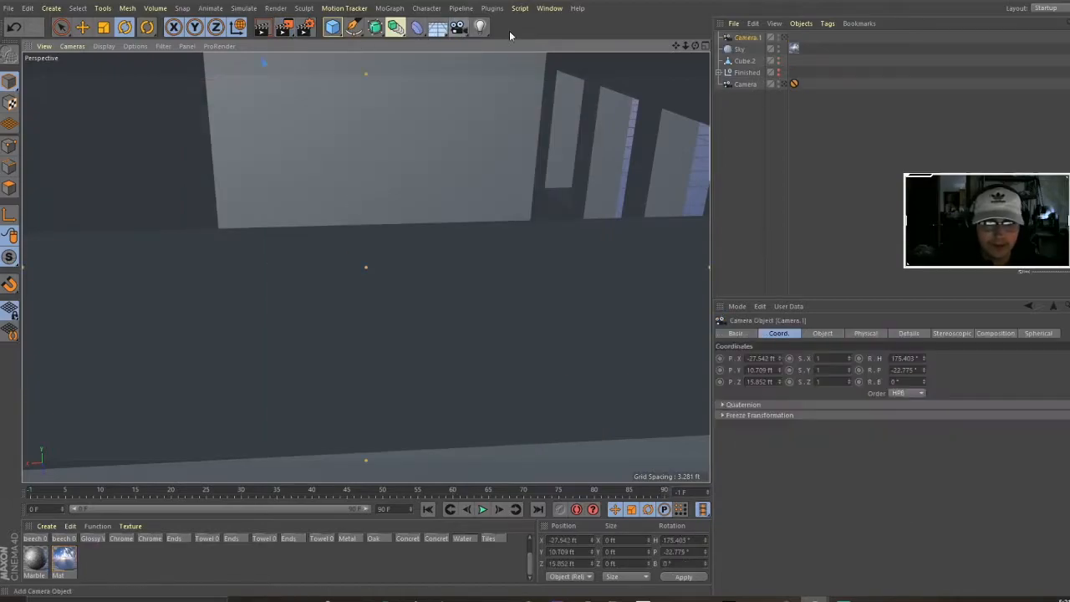
Frame the new camera on the pool corner and windows, at about X -23.6, Y 4.6, Z 13 ft, heading 152.7° and pitch -2.7°
{"action": "right_click_drag", "start_coordinate": [316, 279], "coordinate": [337, 227], "text": "alt"}
{"action": "left_click_drag", "start_coordinate": [498, 228], "coordinate": [344, 299], "text": "alt"}
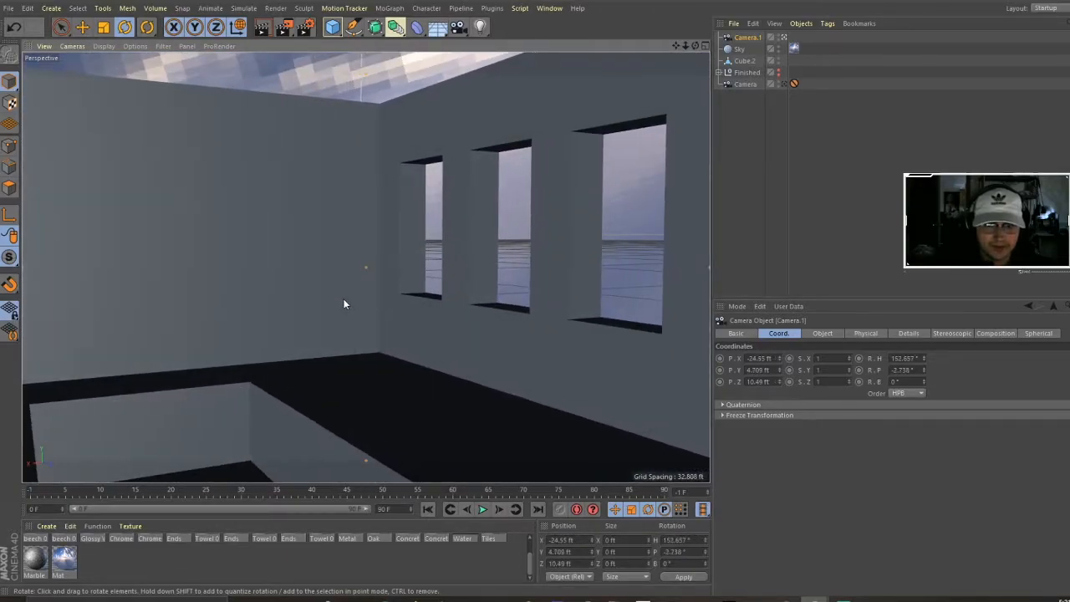
{"action": "middle_click_drag", "start_coordinate": [355, 314], "coordinate": [346, 287], "text": "alt"}
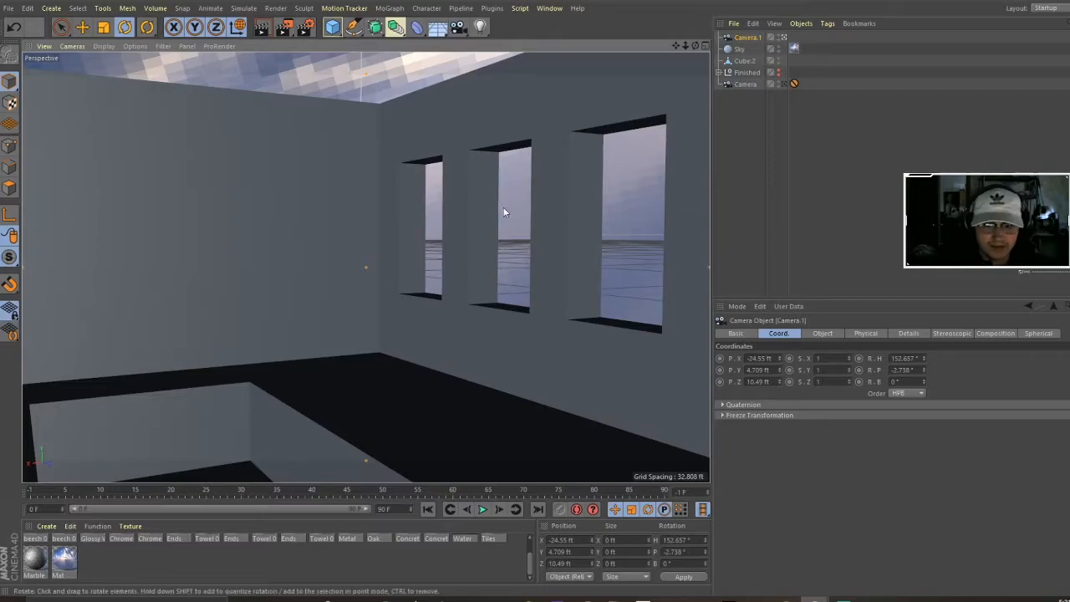
{"action": "right_click_drag", "start_coordinate": [346, 288], "coordinate": [338, 287], "text": "alt"}
{"action": "middle_click_drag", "start_coordinate": [357, 227], "coordinate": [358, 245], "text": "alt"}
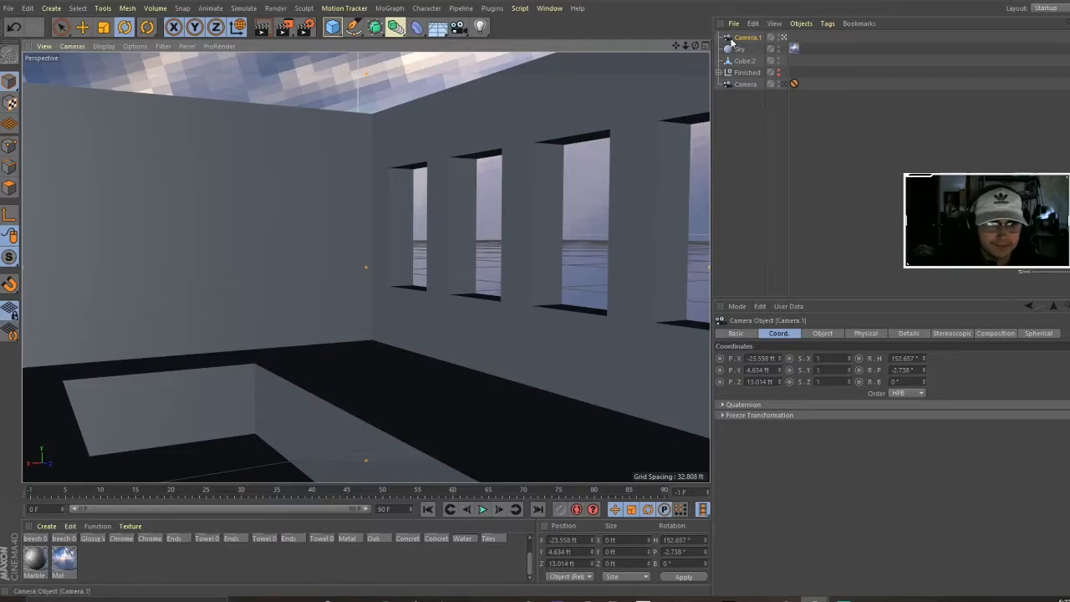
Add a Protection tag to Camera.1 to lock its position, scale and rotation
{"action": "right_click", "coordinate": [758, 40]}
{"action": "mouse_move", "coordinate": [808, 43]}
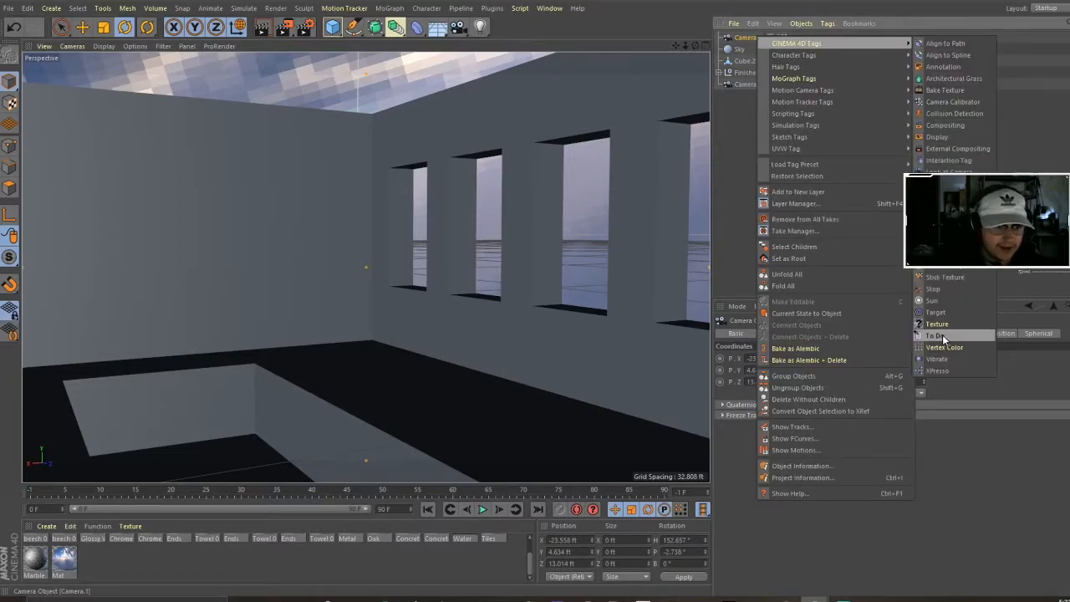
{"action": "left_click", "coordinate": [941, 230]}
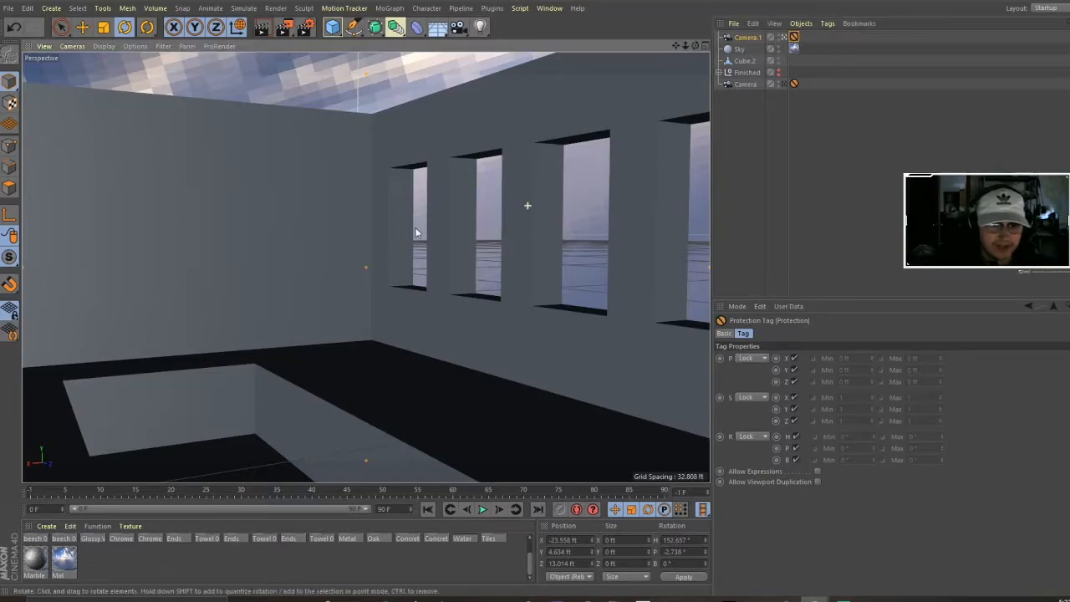
Leave the Camera.1 view and select Cube.2 in polygon mode to show the room's mesh
{"action": "left_click", "coordinate": [784, 36]}
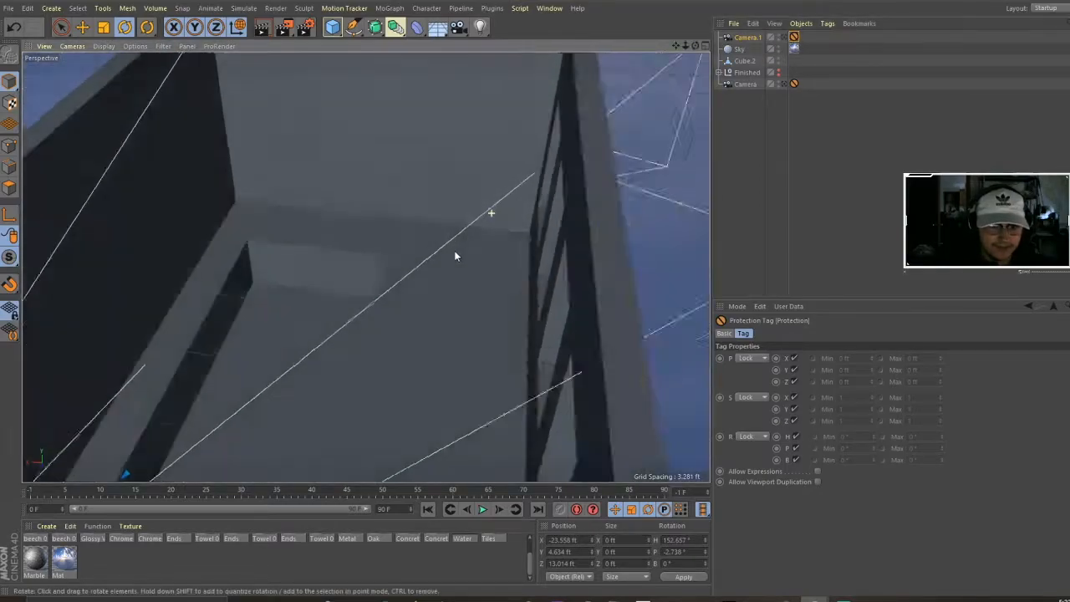
{"action": "left_click", "coordinate": [744, 60]}
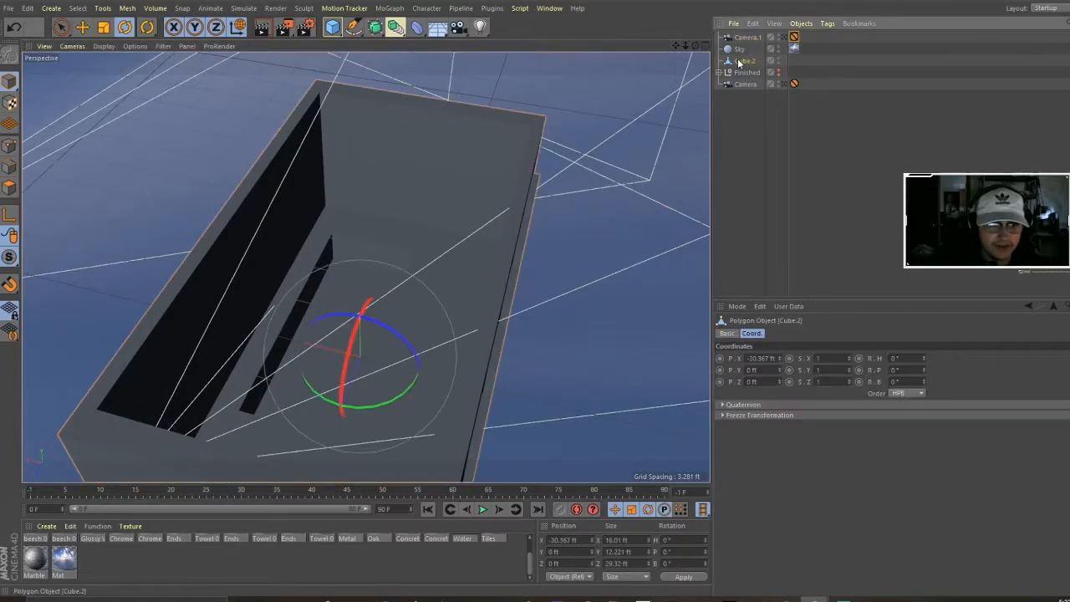
{"action": "left_click", "coordinate": [9, 187]}
{"action": "left_click_drag", "start_coordinate": [455, 306], "coordinate": [349, 323], "text": "alt"}
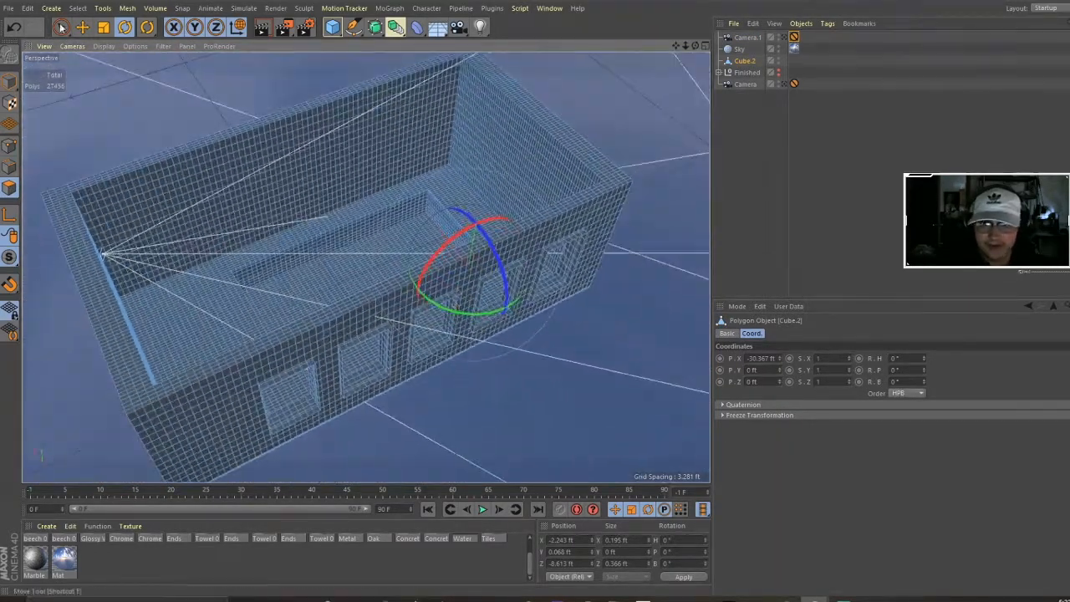
Add a demonstration cube, make it editable, stretch it into a slab about 18.1 ft long, and select several of its faces
{"action": "left_click", "coordinate": [329, 29]}
{"action": "left_click_drag", "start_coordinate": [249, 180], "coordinate": [360, 167], "text": "alt"}
{"action": "key", "text": "c"}
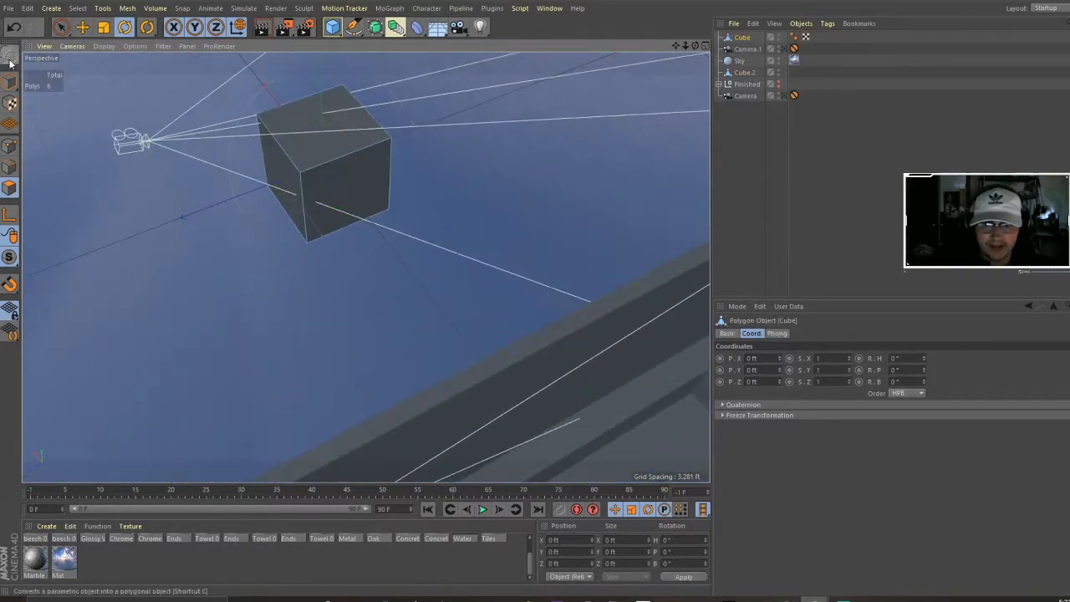
{"action": "left_click", "coordinate": [61, 27]}
{"action": "left_click", "coordinate": [283, 189]}
{"action": "left_click_drag", "start_coordinate": [288, 189], "coordinate": [235, 343], "text": "alt"}
{"action": "left_click", "coordinate": [234, 333]}
{"action": "left_click_drag", "start_coordinate": [207, 254], "coordinate": [344, 345]}
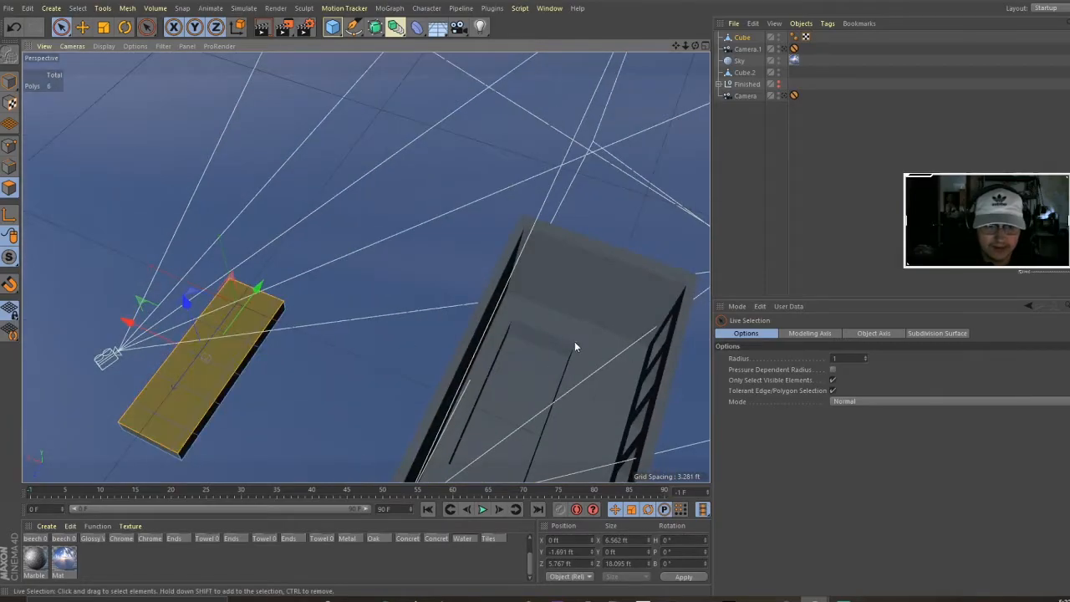
Delete the slab's selected faces and remove the demonstration cube from the scene
{"action": "left_click_drag", "start_coordinate": [576, 343], "coordinate": [388, 284], "text": "alt"}
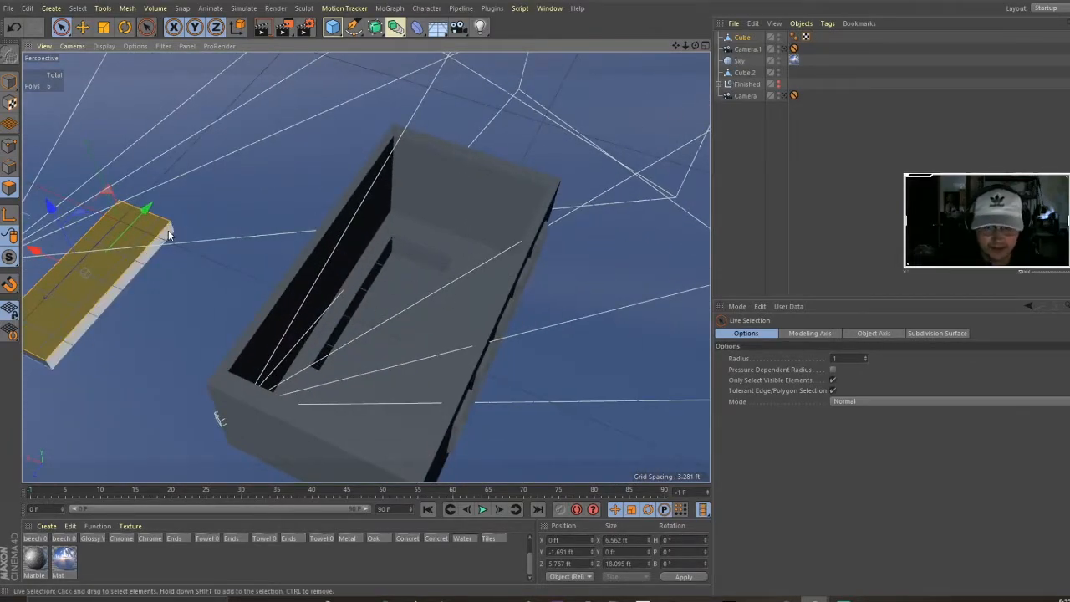
{"action": "key", "text": "Delete"}
{"action": "left_click", "coordinate": [743, 39]}
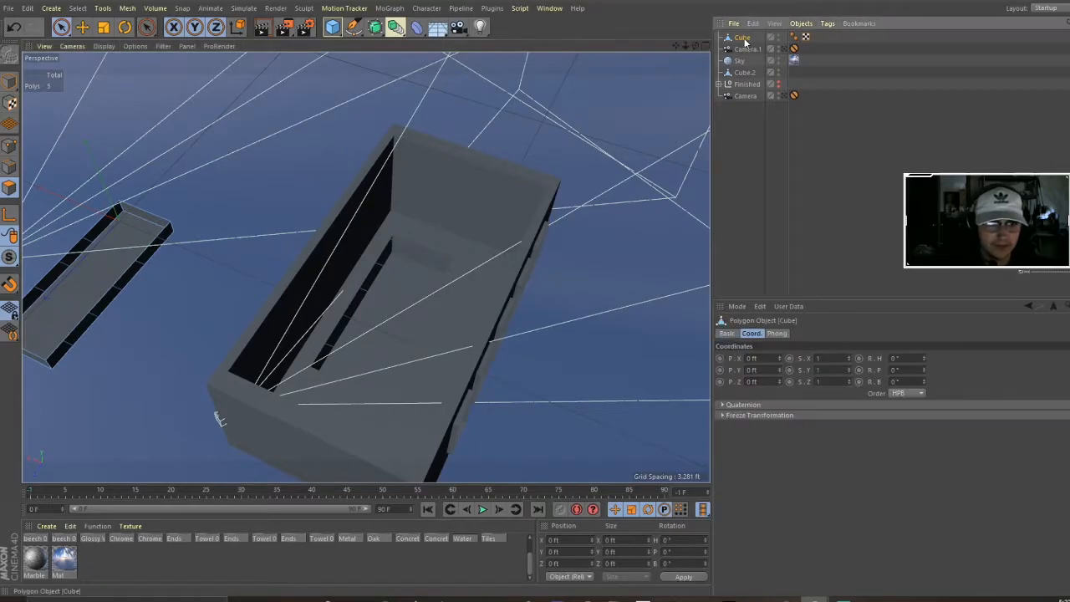
{"action": "key", "text": "Delete"}
Examine the polygon mesh of Cube.2 across the floor, pool and end wall
{"action": "left_click", "coordinate": [747, 62]}
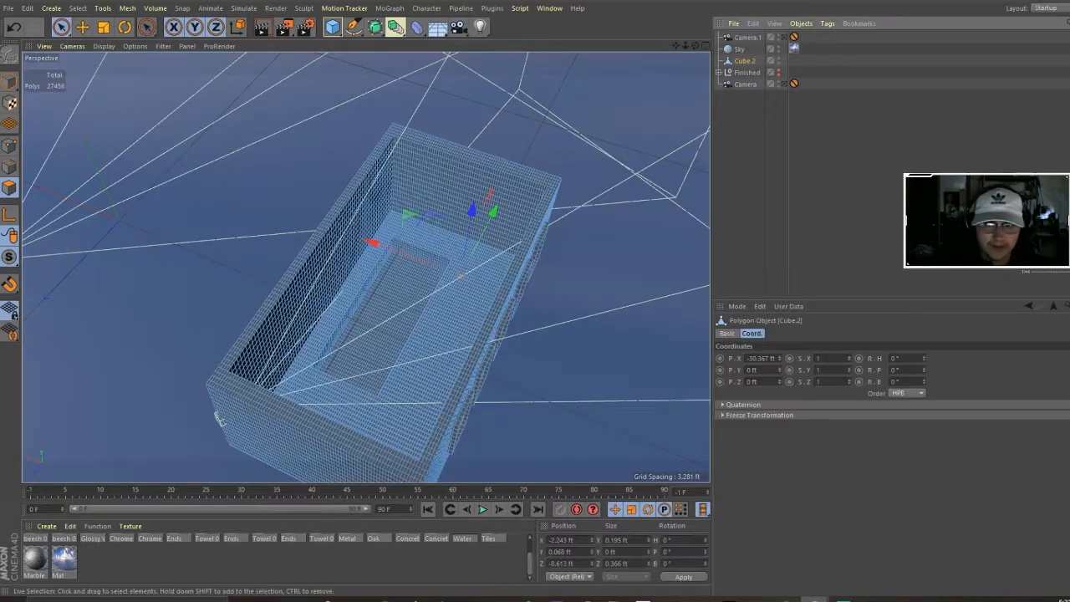
{"action": "scroll", "coordinate": [507, 236], "scroll_direction": "up", "scroll_amount": 5}
{"action": "middle_click_drag", "start_coordinate": [472, 266], "coordinate": [377, 203], "text": "alt"}
{"action": "left_click_drag", "start_coordinate": [379, 215], "coordinate": [411, 214], "text": "alt"}
{"action": "right_click_drag", "start_coordinate": [341, 242], "coordinate": [423, 240], "text": "alt"}
{"action": "left_click_drag", "start_coordinate": [422, 239], "coordinate": [236, 230], "text": "alt"}
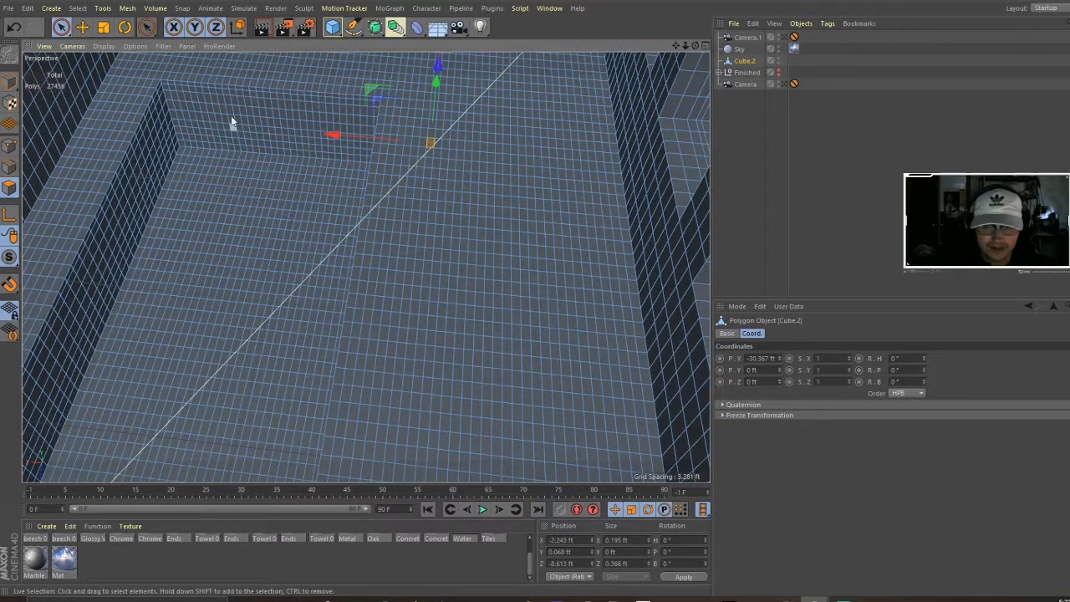
{"action": "right_click_drag", "start_coordinate": [474, 247], "coordinate": [424, 264], "text": "alt"}
{"action": "left_click_drag", "start_coordinate": [365, 267], "coordinate": [434, 241], "text": "alt"}
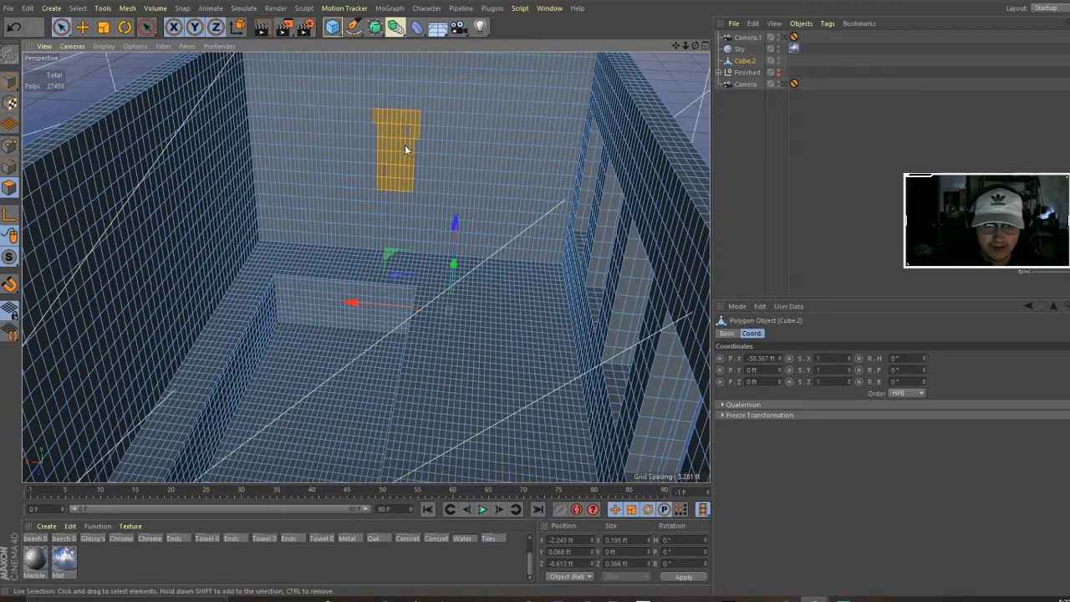
Try extruding a narrow patch of polygons about 2 ft into the end wall of Cube.2
{"action": "left_click", "coordinate": [383, 173]}
{"action": "right_click", "coordinate": [391, 172]}
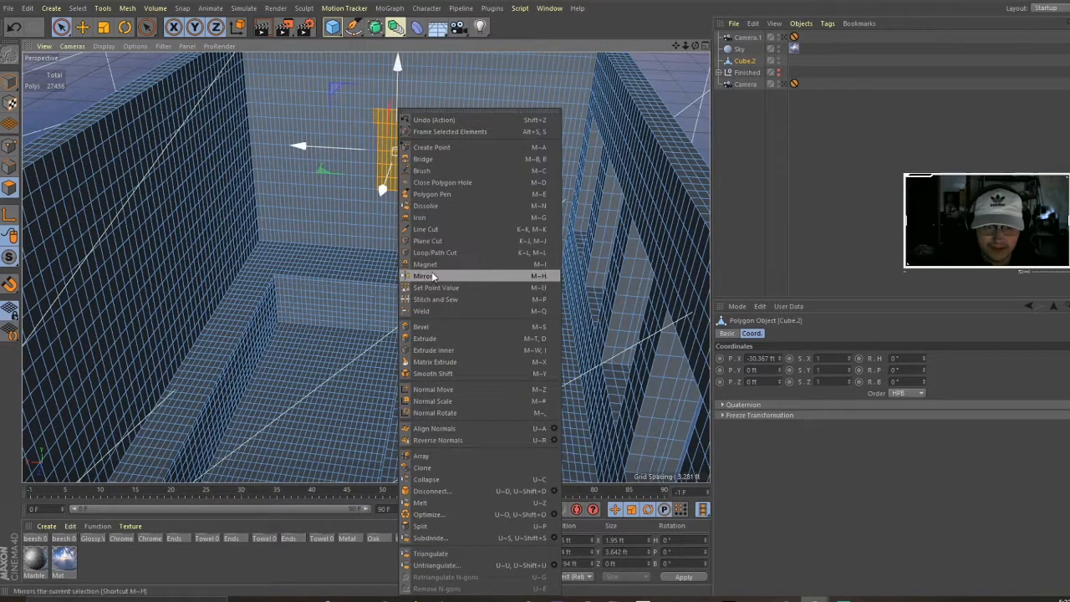
{"action": "left_click", "coordinate": [430, 338]}
{"action": "left_click_drag", "start_coordinate": [430, 341], "coordinate": [351, 341]}
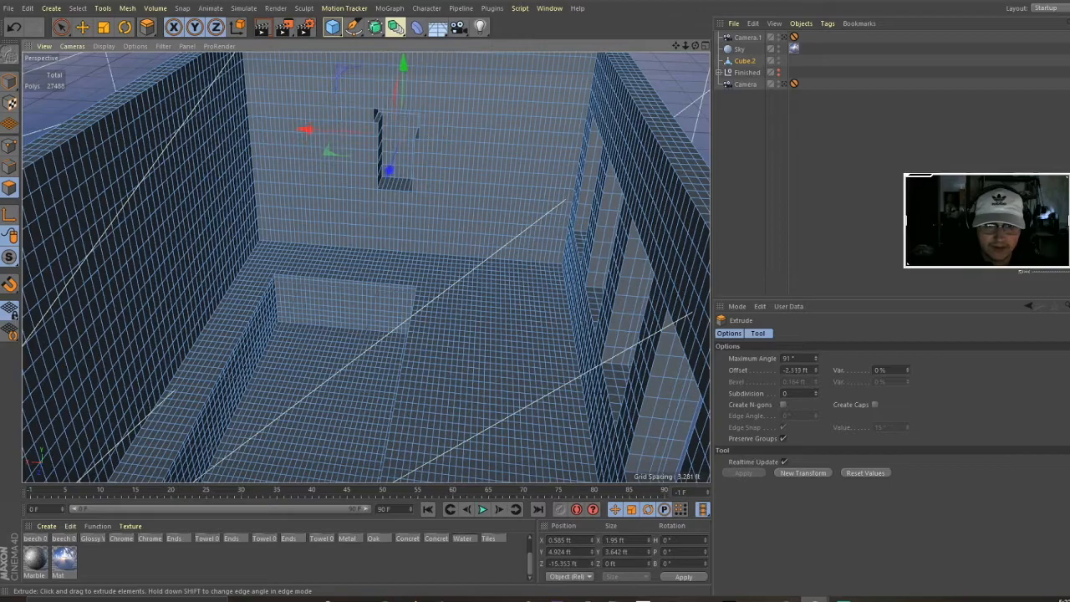
{"action": "right_click_drag", "start_coordinate": [380, 113], "coordinate": [533, 119], "text": "alt"}
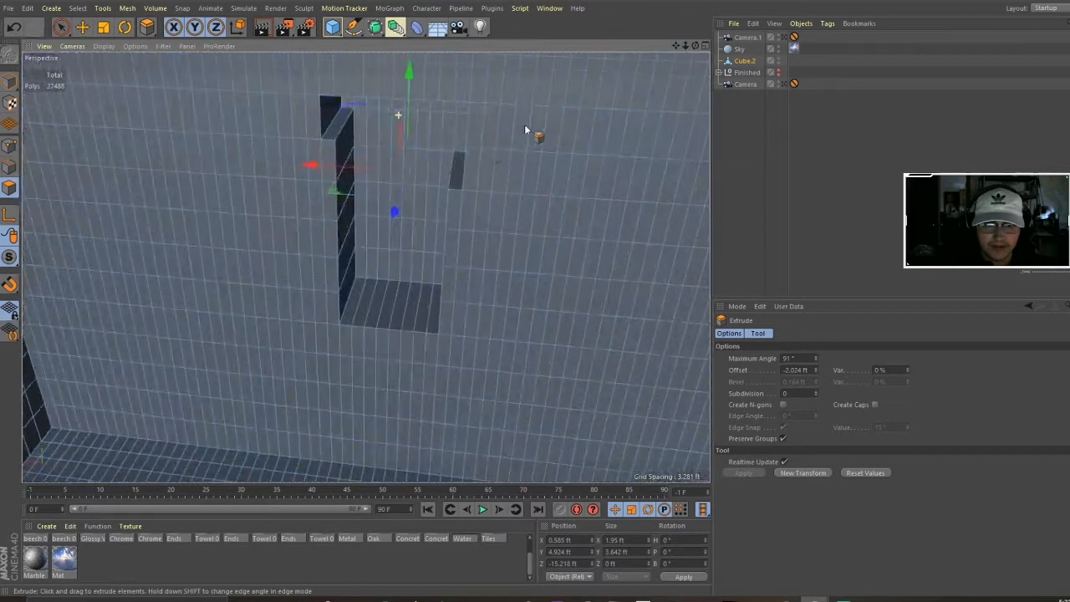
{"action": "left_click_drag", "start_coordinate": [533, 120], "coordinate": [636, 104], "text": "alt"}
Select the polygons at the back of the end wall's recess and delete them to cut an opening
{"action": "left_click", "coordinate": [60, 27]}
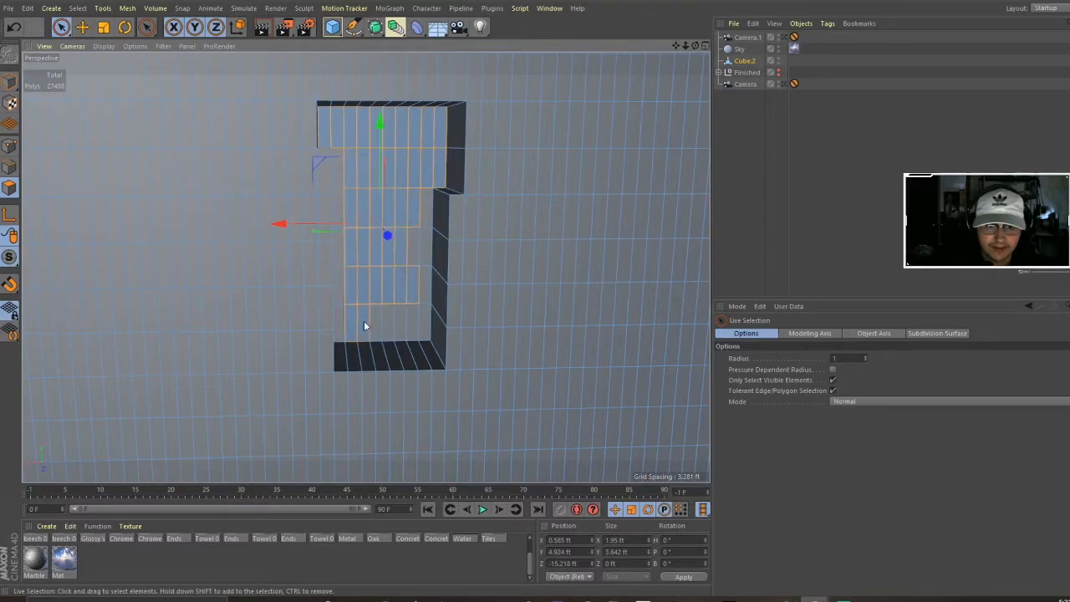
{"action": "key", "text": "Delete"}
{"action": "left_click_drag", "start_coordinate": [435, 279], "coordinate": [356, 258], "text": "alt"}
{"action": "right_click_drag", "start_coordinate": [356, 258], "coordinate": [395, 271], "text": "alt"}
{"action": "left_click_drag", "start_coordinate": [401, 244], "coordinate": [368, 299], "text": "alt"}
{"action": "right_click_drag", "start_coordinate": [383, 282], "coordinate": [319, 301], "text": "alt"}
Undo the test opening and recess in the end wall of Cube.2
{"action": "key", "text": "ctrl+z"}
{"action": "key", "text": "ctrl+z"}
{"action": "key", "text": "ctrl+z"}
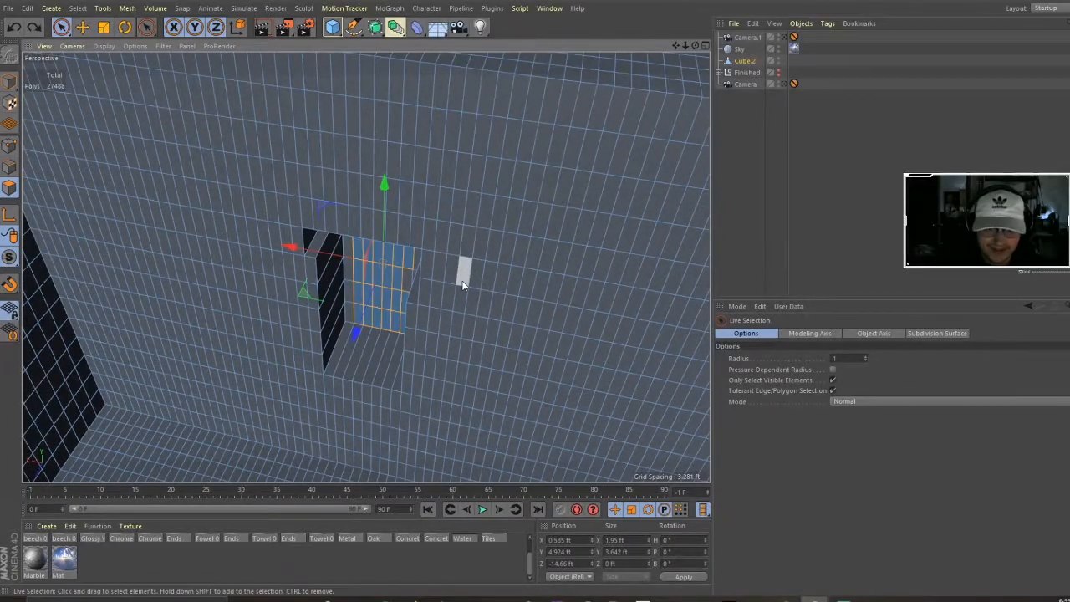
{"action": "left_click", "coordinate": [502, 280]}
Examine the room's windowed wall and pool area from outside and from above
{"action": "right_click_drag", "start_coordinate": [495, 313], "coordinate": [360, 330], "text": "alt"}
{"action": "middle_click_drag", "start_coordinate": [502, 343], "coordinate": [449, 246], "text": "alt"}
{"action": "left_click_drag", "start_coordinate": [501, 240], "coordinate": [79, 235], "text": "alt"}
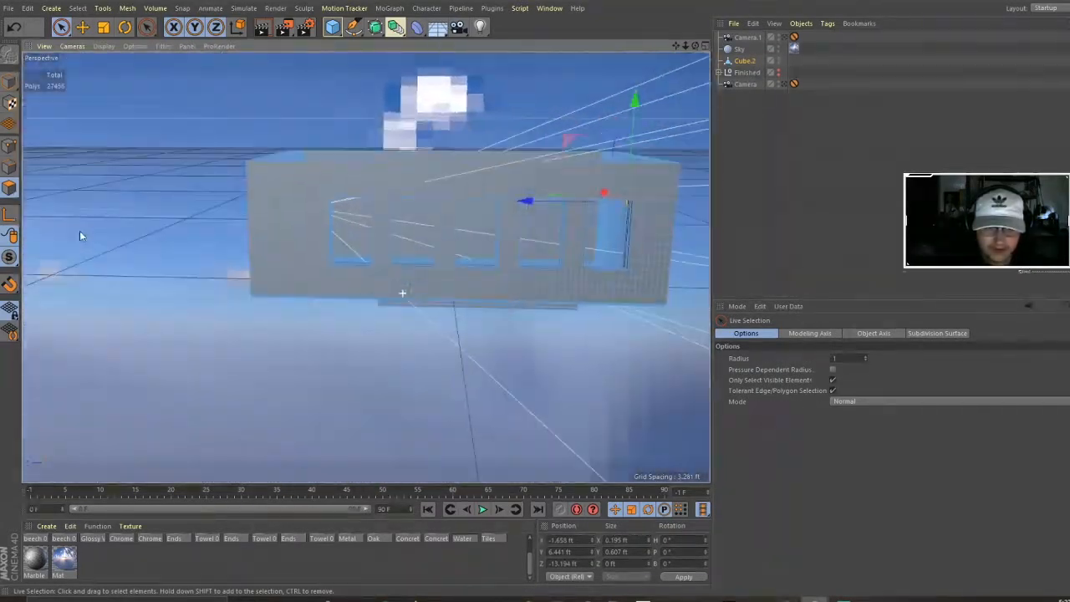
{"action": "right_click_drag", "start_coordinate": [383, 272], "coordinate": [424, 284], "text": "alt"}
{"action": "left_click_drag", "start_coordinate": [425, 285], "coordinate": [420, 336], "text": "alt"}
{"action": "right_click_drag", "start_coordinate": [420, 337], "coordinate": [395, 278], "text": "alt"}
{"action": "mouse_move", "coordinate": [396, 278]}
{"action": "left_mouse_down", "text": "alt"}
{"action": "mouse_move", "coordinate": [444, 366]}
{"action": "mouse_move", "coordinate": [566, 363]}
{"action": "mouse_move", "coordinate": [259, 309]}
{"action": "mouse_move", "coordinate": [389, 327]}
{"action": "mouse_move", "coordinate": [403, 266]}
{"action": "left_mouse_up", "text": "alt"}
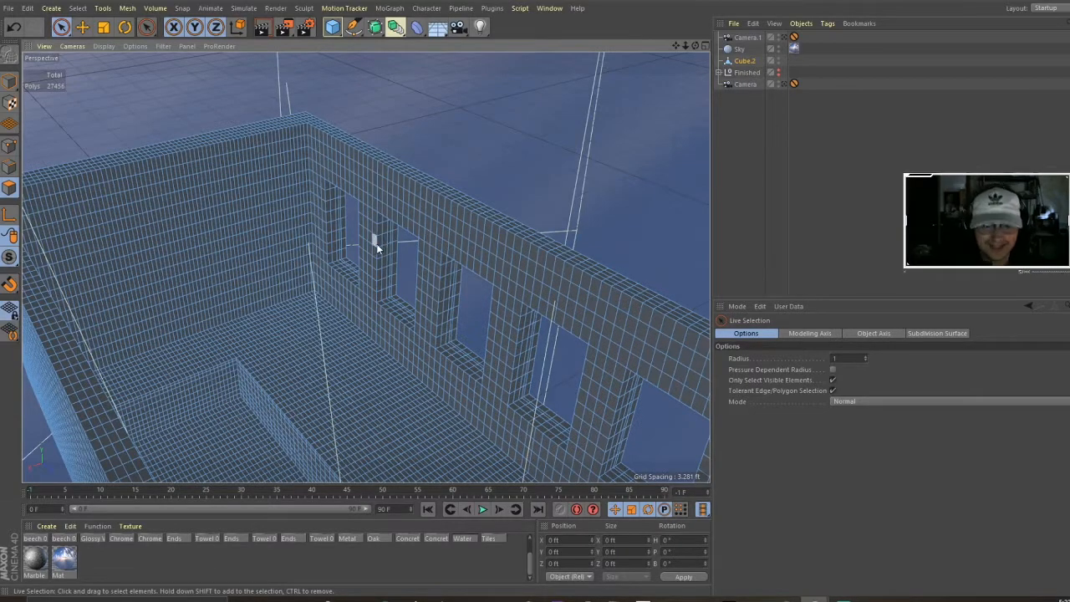
{"action": "left_click_drag", "start_coordinate": [395, 297], "coordinate": [408, 278], "text": "alt"}
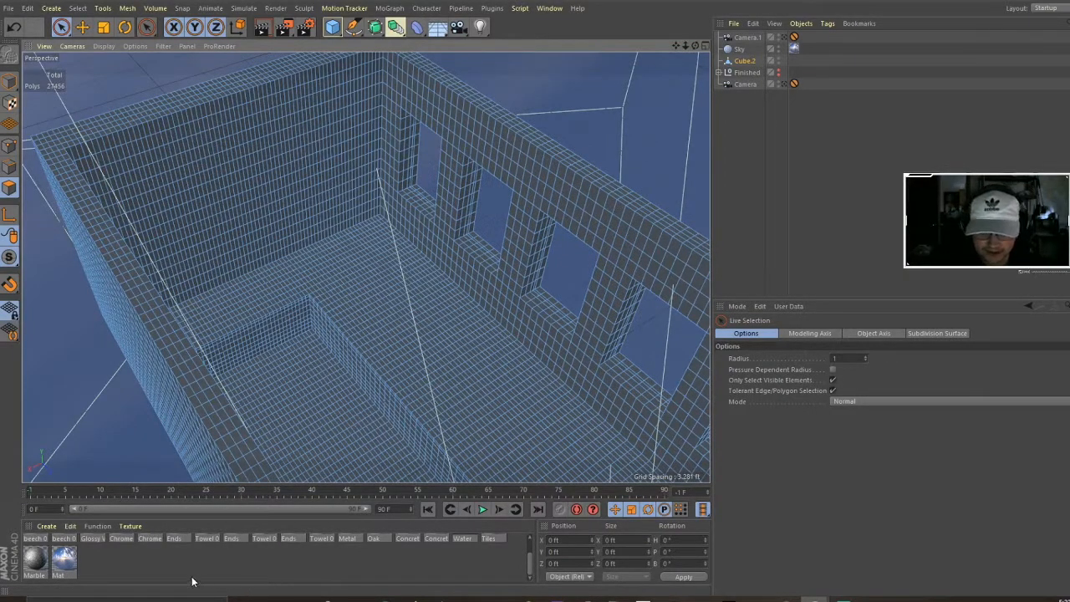
Create two new blank materials
{"action": "left_click", "coordinate": [128, 563]}
{"action": "double_click", "coordinate": [131, 575]}
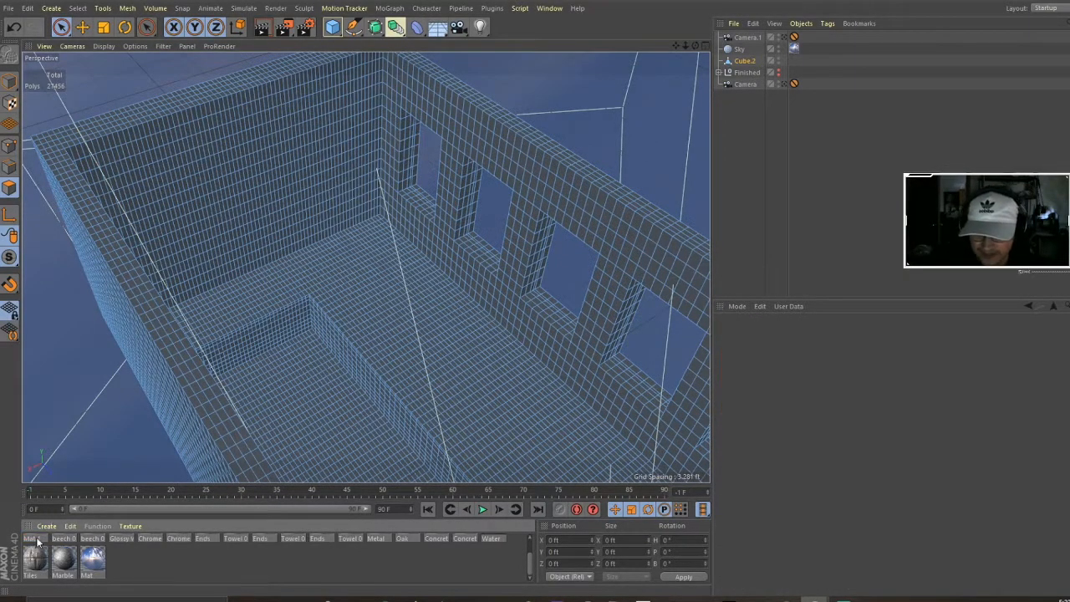
{"action": "left_click", "coordinate": [46, 526]}
{"action": "left_click", "coordinate": [78, 393]}
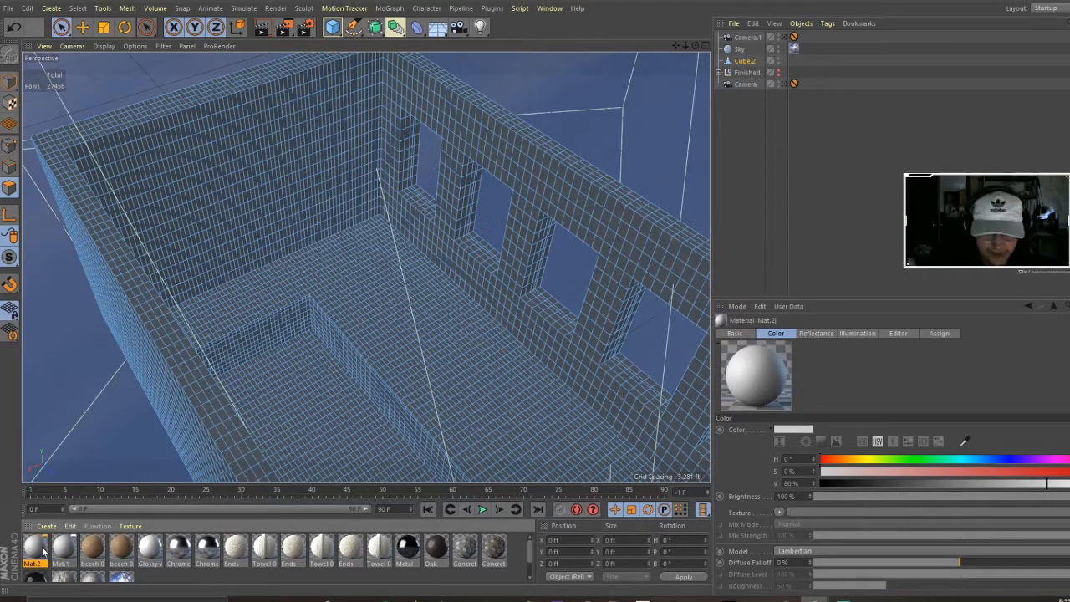
Open the newest material for editing and rename it MarbleTutorial
{"action": "double_click", "coordinate": [43, 550]}
{"action": "left_click", "coordinate": [197, 212]}
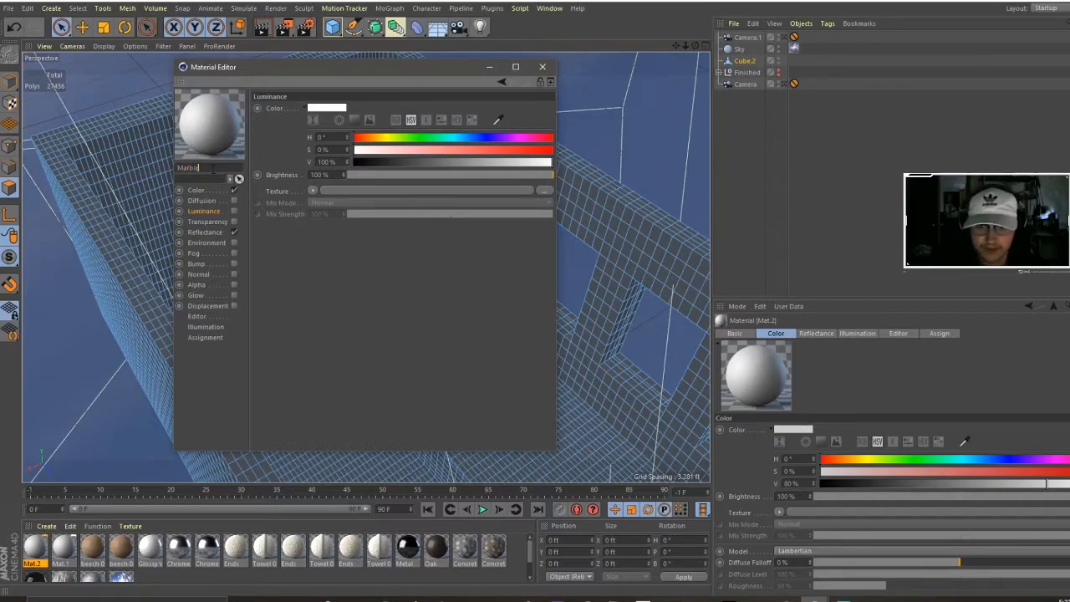
{"action": "type", "text": "l"}
{"action": "key", "text": "Return"}
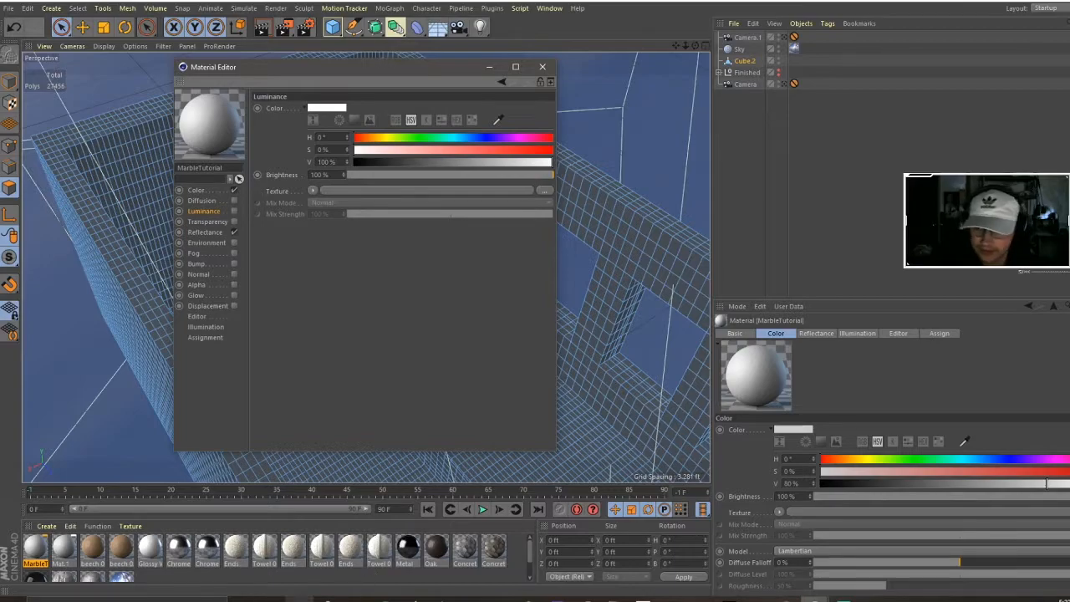
Load Black_Marble_001_COLOR from the Black_Marble_001 texture folder as MarbleTutorial's Color texture
{"action": "left_click", "coordinate": [298, 598]}
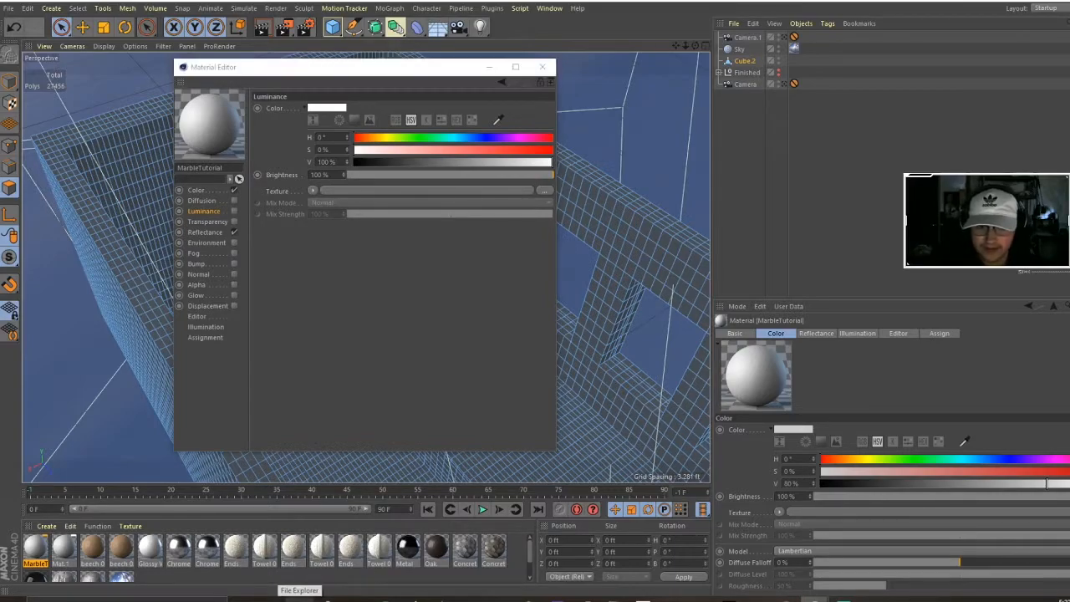
{"action": "left_click_drag", "start_coordinate": [492, 138], "coordinate": [860, 115]}
{"action": "left_click_drag", "start_coordinate": [426, 71], "coordinate": [381, 85]}
{"action": "left_click", "coordinate": [298, 599]}
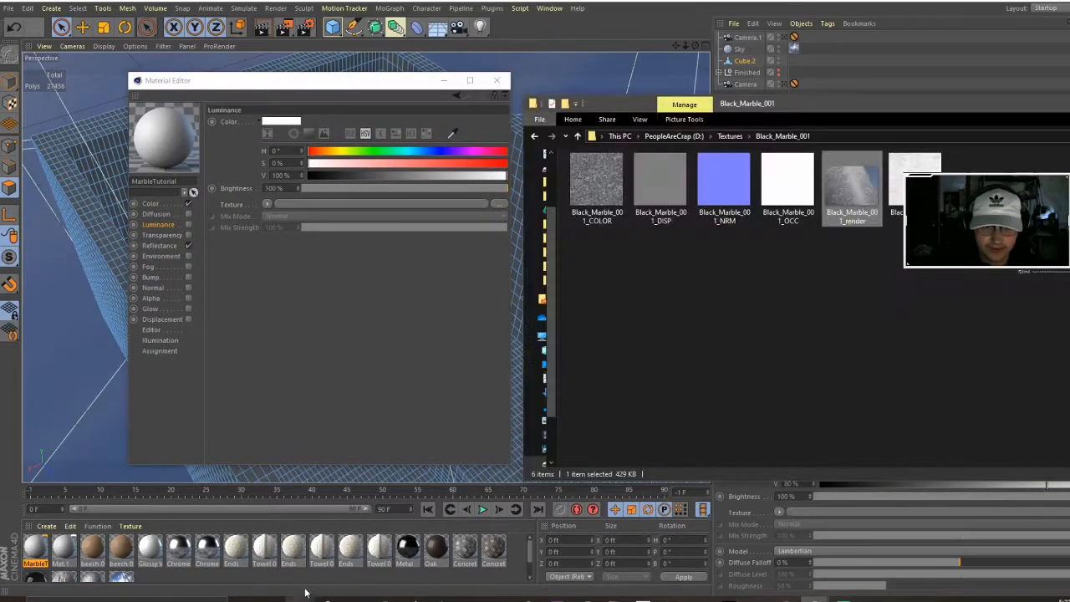
{"action": "left_click", "coordinate": [151, 206]}
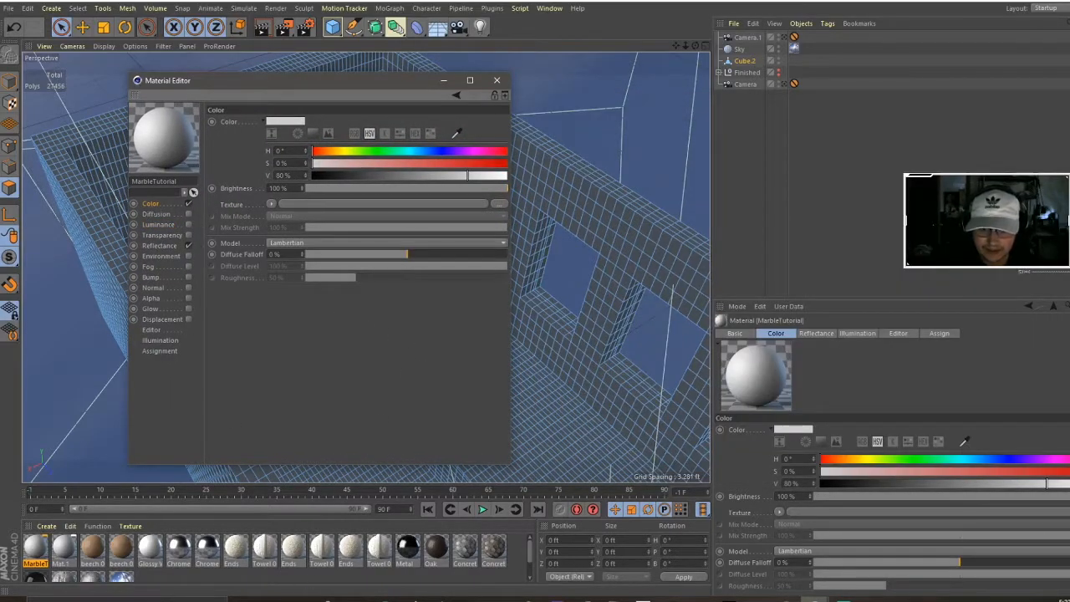
{"action": "left_click", "coordinate": [301, 599]}
{"action": "left_click_drag", "start_coordinate": [597, 184], "coordinate": [375, 204]}
{"action": "left_click", "coordinate": [627, 338]}
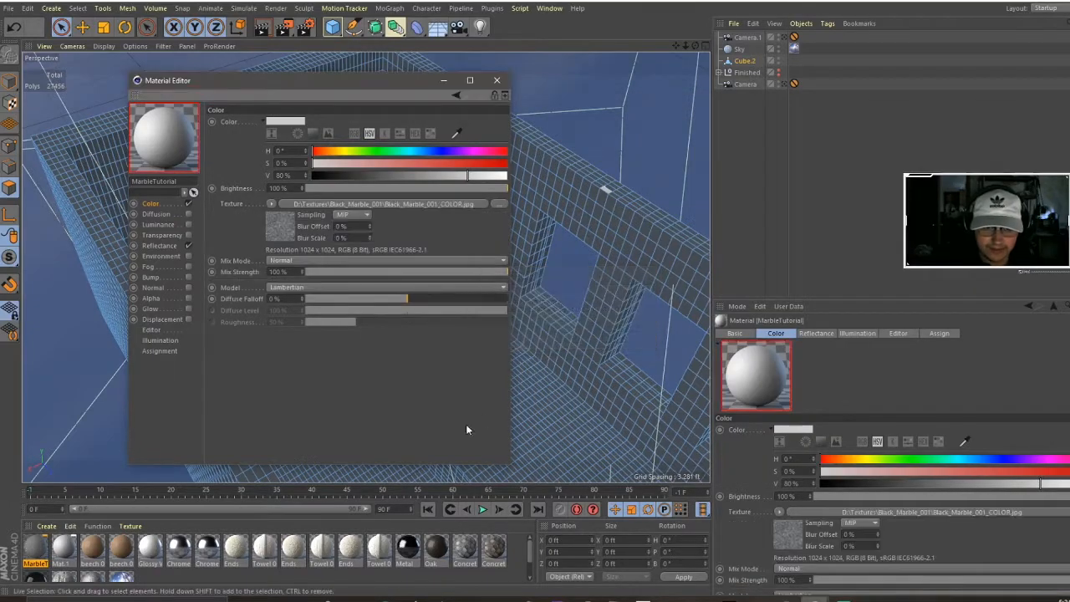
Check the remaining Black_Marble_001 maps and convert MarbleTutorial's Color texture into a Layer shader
{"action": "left_click", "coordinate": [301, 599]}
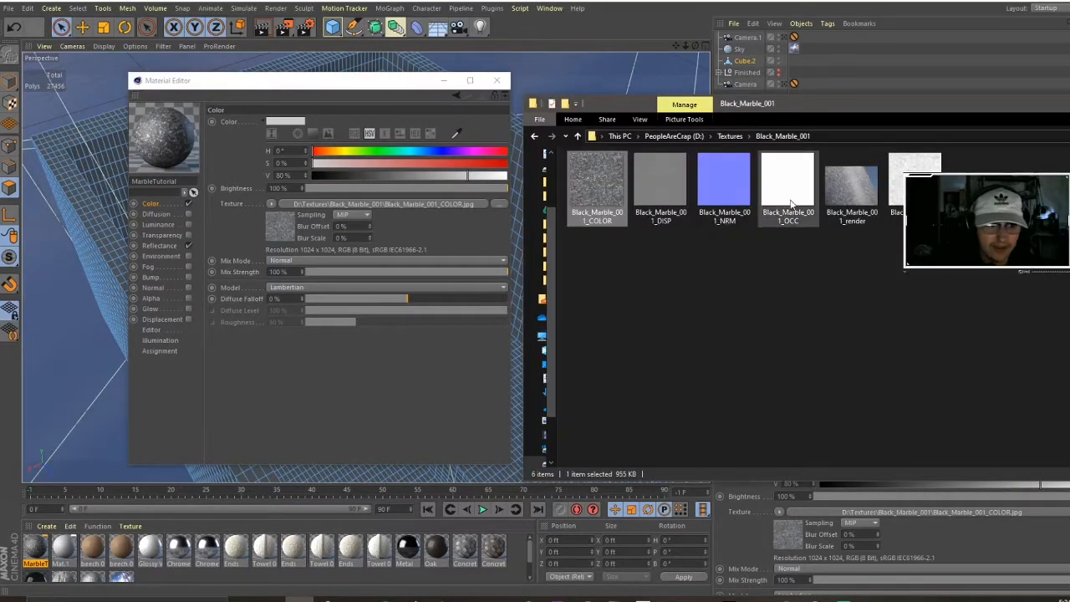
{"action": "left_click", "coordinate": [270, 205]}
{"action": "left_click", "coordinate": [270, 205]}
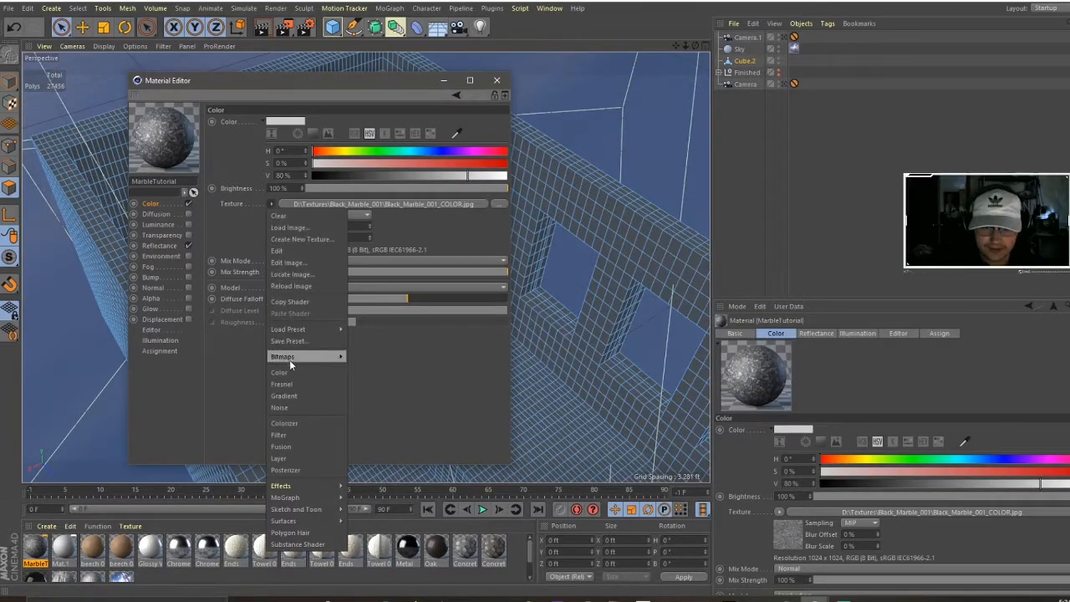
{"action": "left_click", "coordinate": [289, 458]}
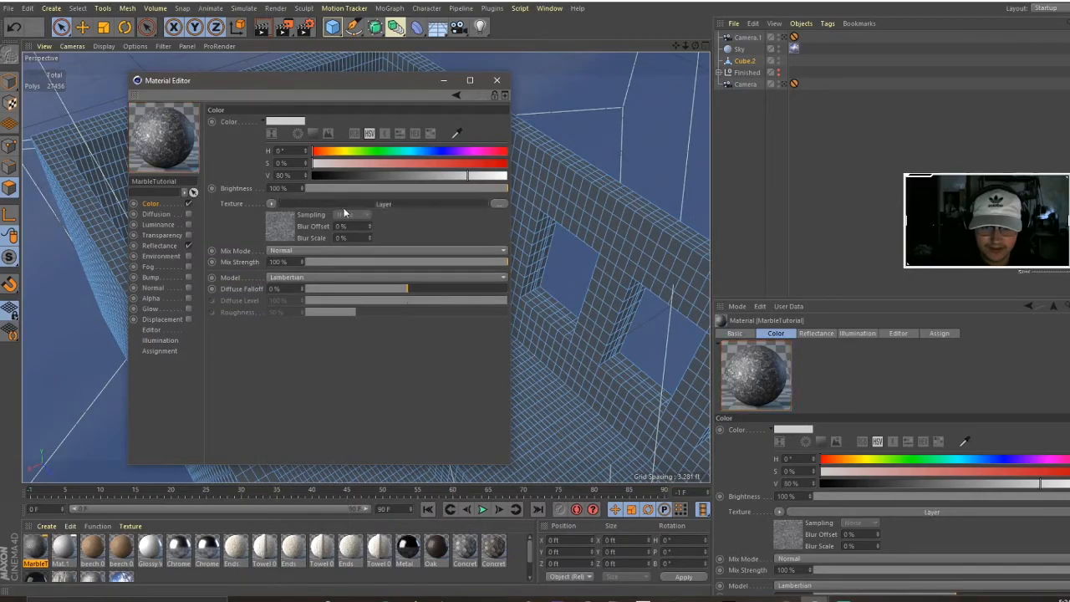
Add the Black_Marble_001_OCC map as an image layer above the bitmap in MarbleTutorial's Color Layer shader
{"action": "left_click", "coordinate": [261, 208]}
{"action": "left_click", "coordinate": [222, 214]}
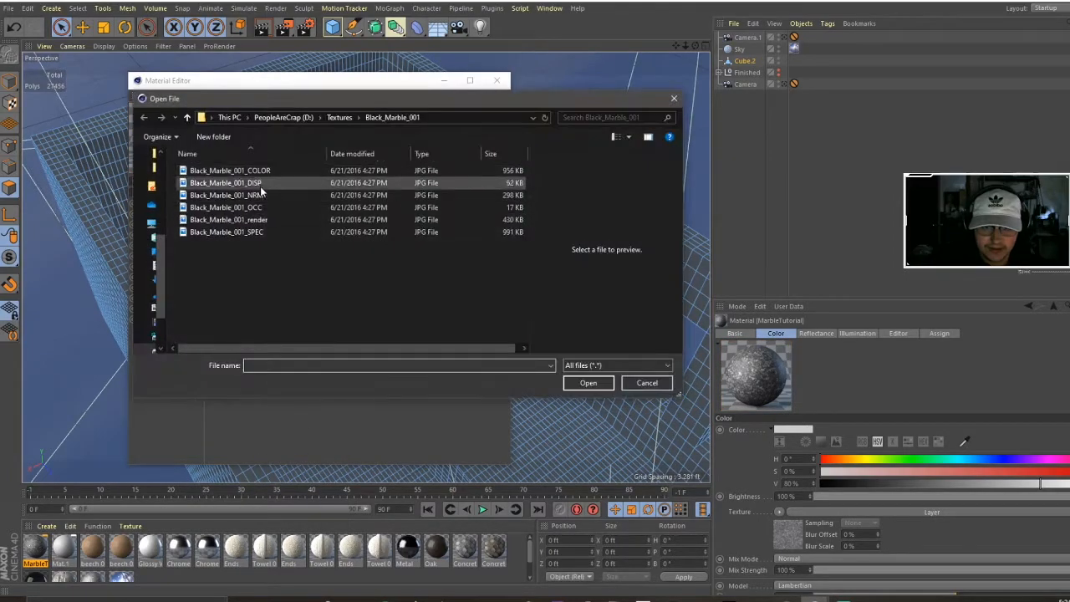
{"action": "double_click", "coordinate": [265, 207]}
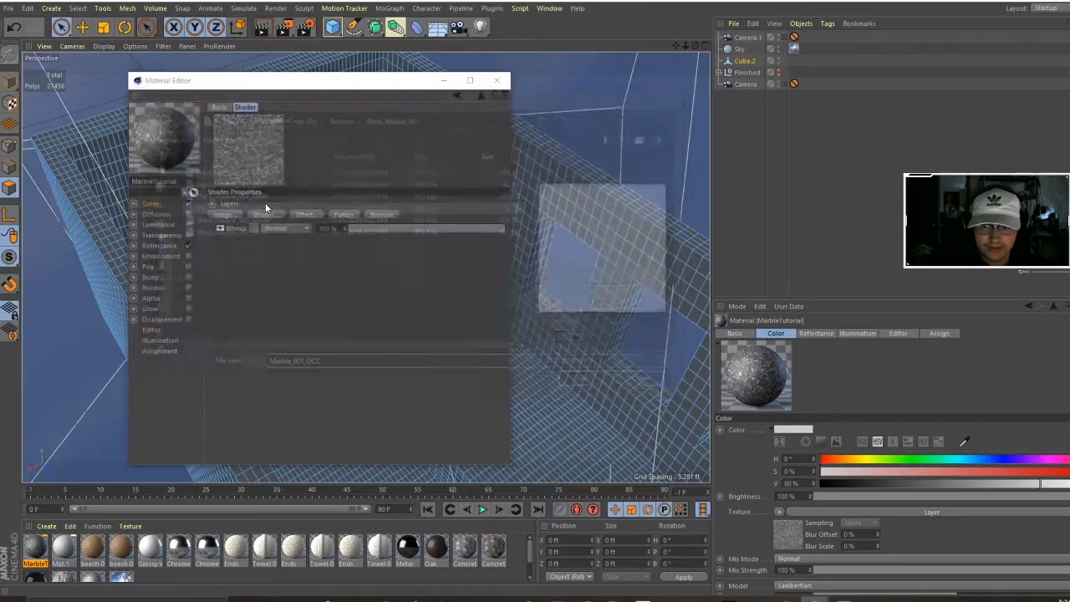
{"action": "left_click", "coordinate": [627, 338]}
Blend the Black_Marble_001_OCC layer in Multiply mode at 11% opacity
{"action": "left_click", "coordinate": [335, 229]}
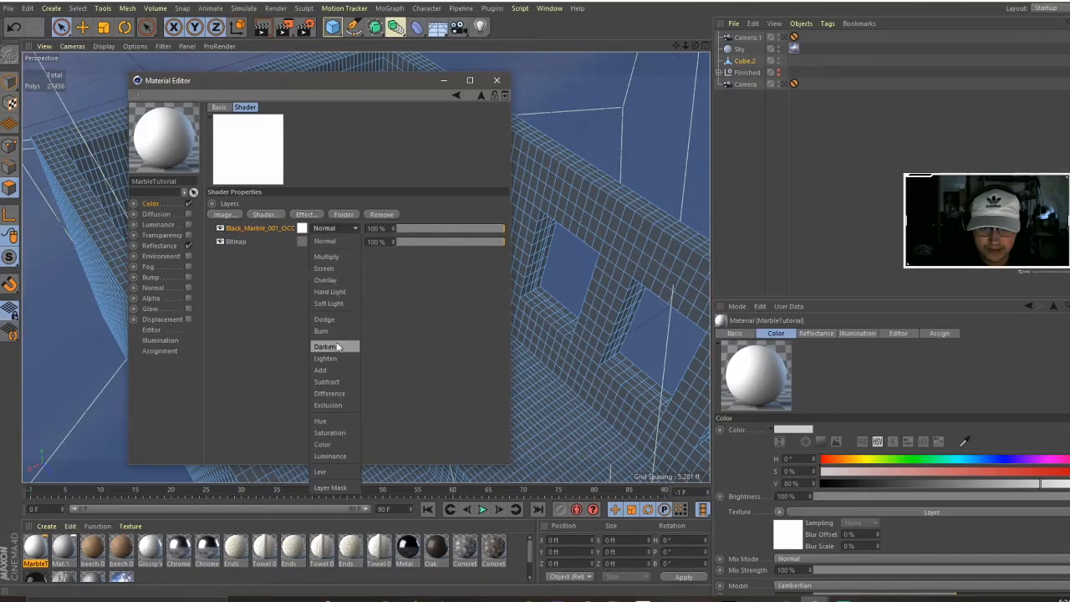
{"action": "left_click", "coordinate": [335, 369]}
{"action": "left_click", "coordinate": [334, 229]}
{"action": "left_click", "coordinate": [327, 257]}
{"action": "left_click", "coordinate": [334, 242]}
{"action": "left_click", "coordinate": [336, 250]}
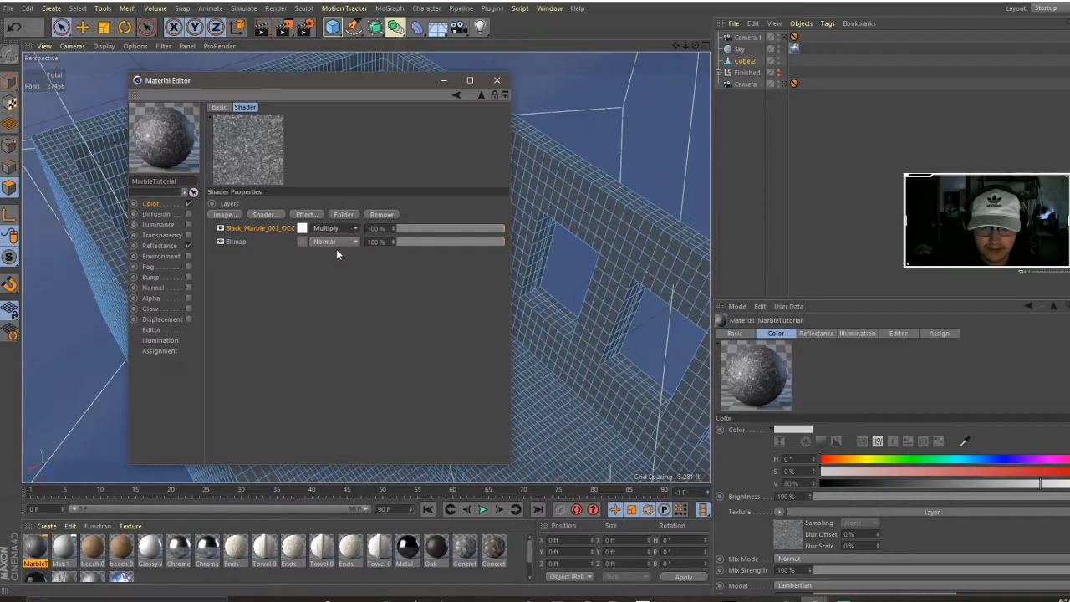
{"action": "mouse_move", "coordinate": [410, 227]}
{"action": "left_mouse_down"}
{"action": "mouse_move", "coordinate": [464, 229]}
{"action": "mouse_move", "coordinate": [411, 233]}
{"action": "left_mouse_up"}
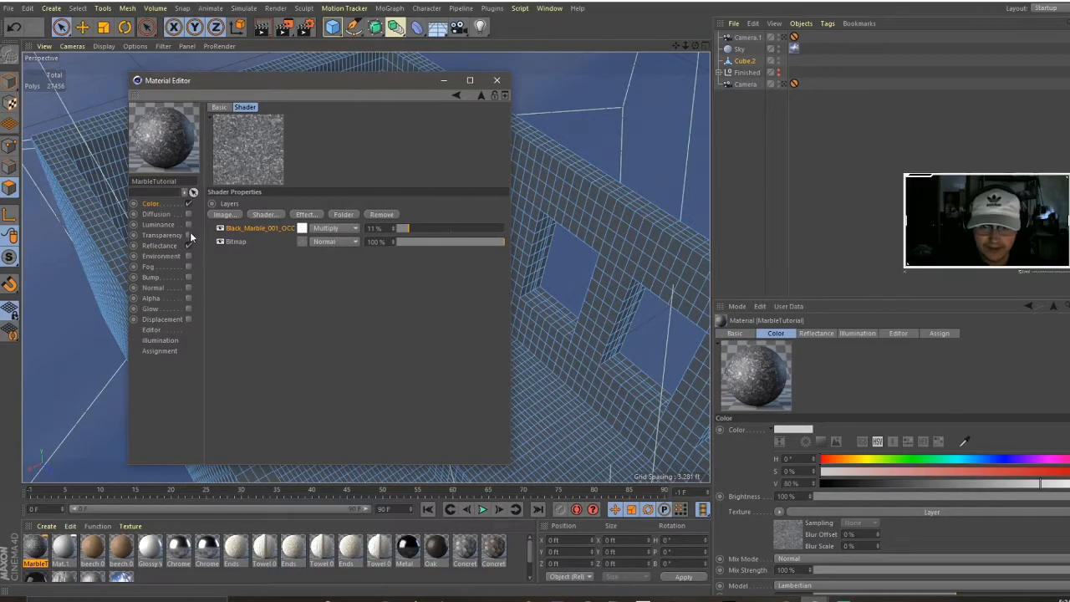
Enable MarbleTutorial's Displacement channel and load Black_Marble_001_DISP as its texture
{"action": "left_click", "coordinate": [157, 246]}
{"action": "left_click", "coordinate": [311, 592]}
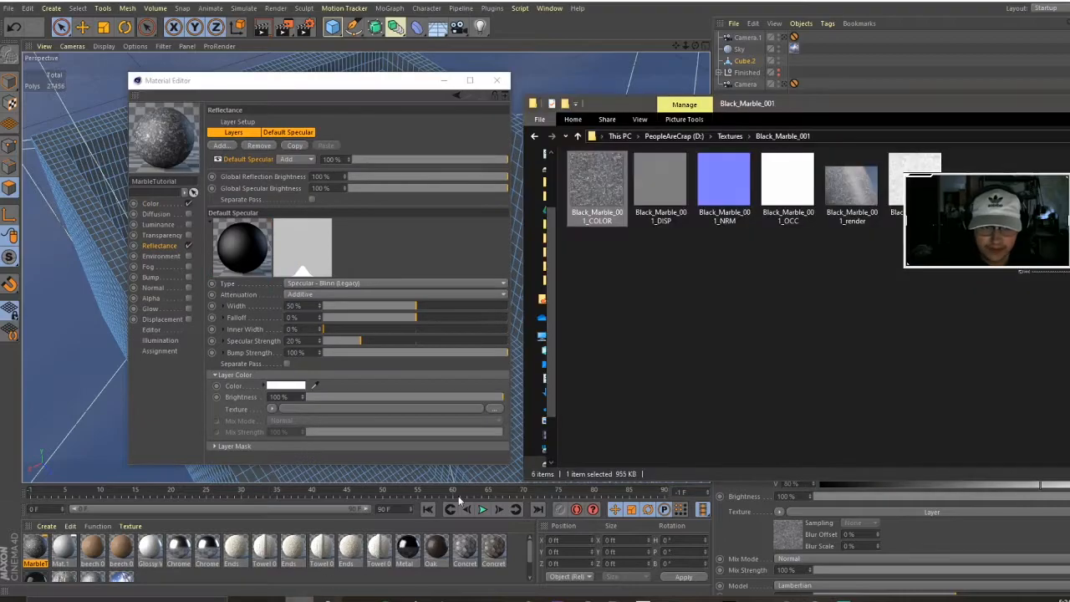
{"action": "left_click", "coordinate": [188, 322]}
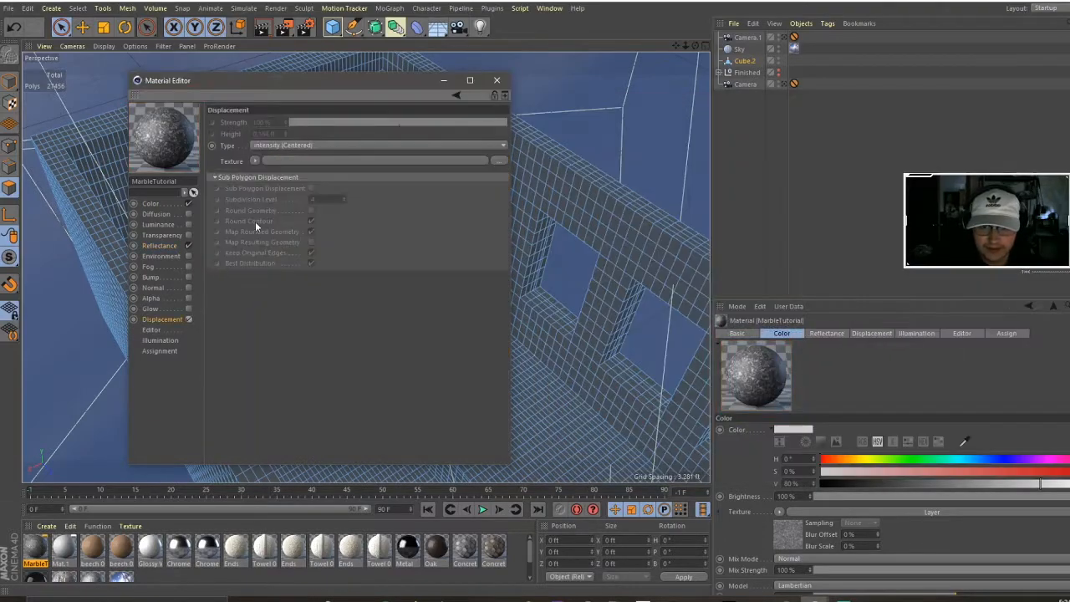
{"action": "left_click", "coordinate": [301, 594]}
{"action": "left_click", "coordinate": [660, 188]}
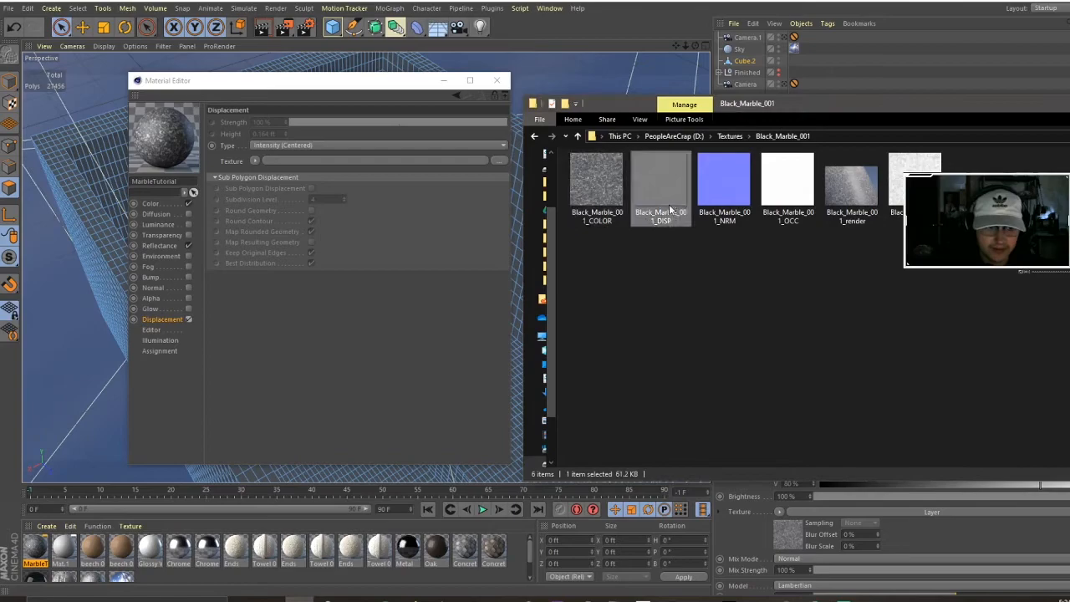
{"action": "left_click_drag", "start_coordinate": [329, 184], "coordinate": [377, 161]}
{"action": "left_click", "coordinate": [577, 339]}
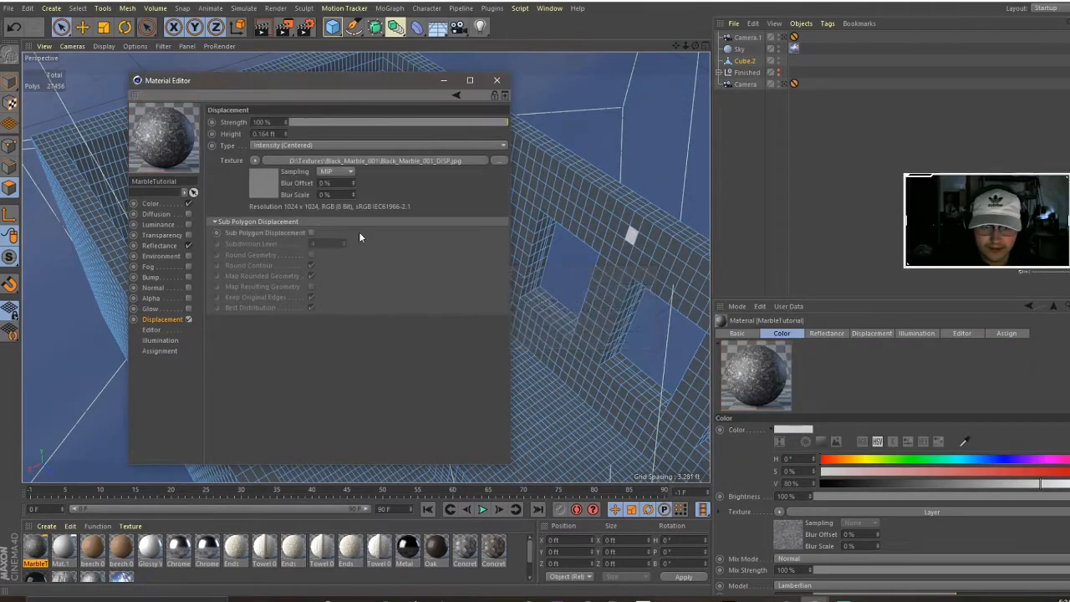
Turn on Sub Polygon Displacement and Round Geometry for MarbleTutorial, and move the Material Editor aside to clear the viewport
{"action": "left_click", "coordinate": [311, 233]}
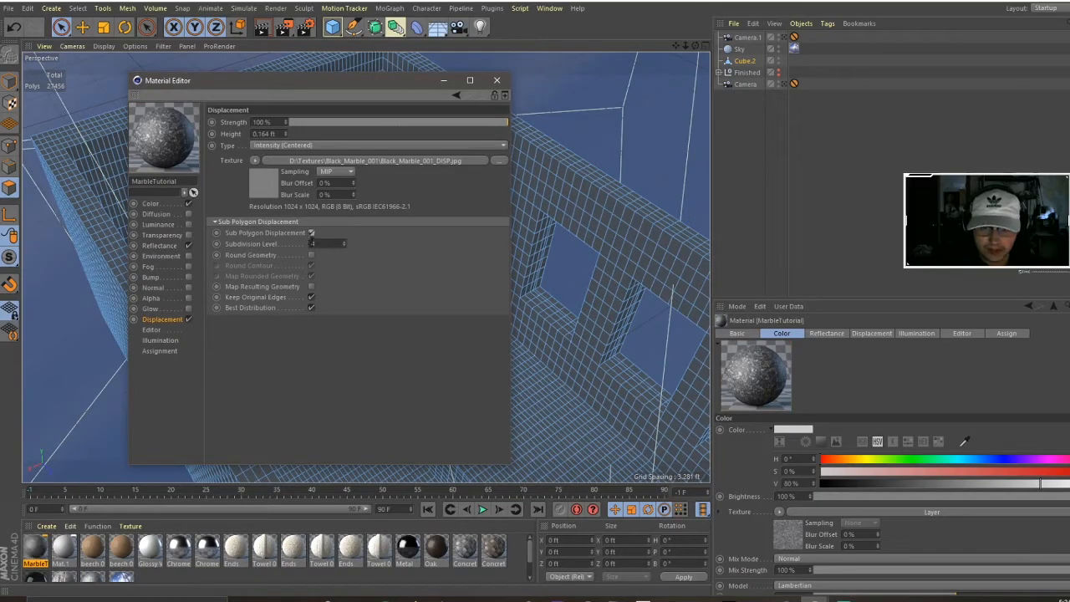
{"action": "left_click", "coordinate": [311, 255]}
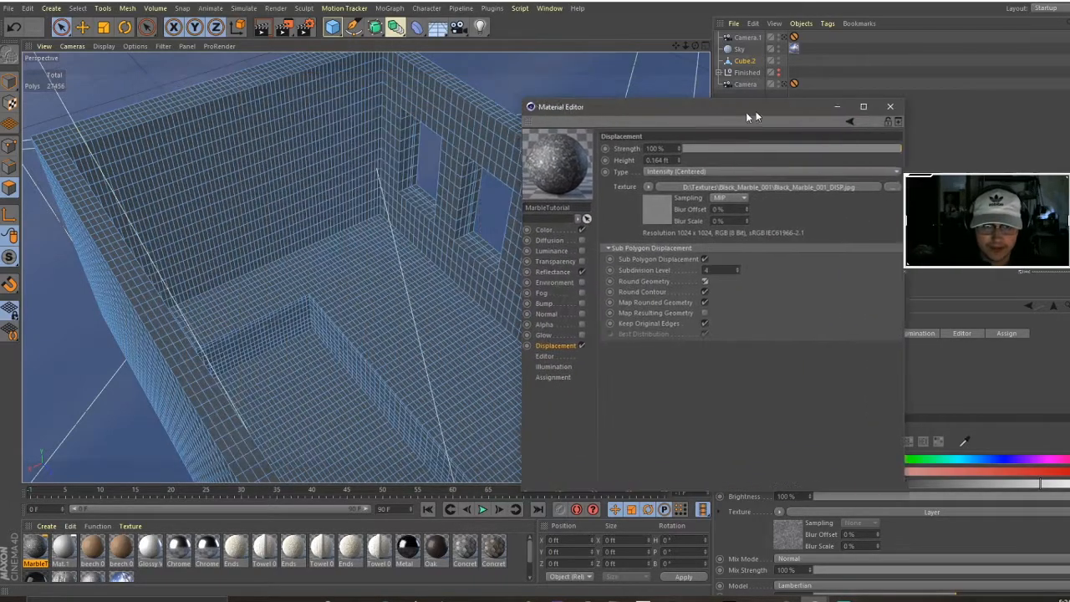
{"action": "left_click_drag", "start_coordinate": [746, 112], "coordinate": [795, 96]}
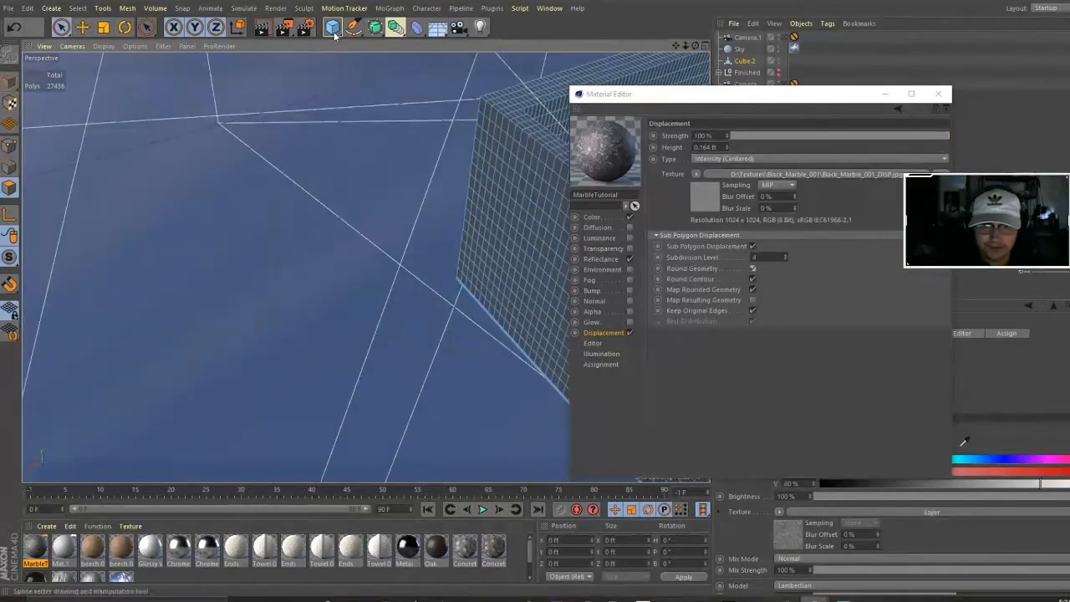
Add a test cube to the scene and apply the MarbleTutorial material to it
{"action": "left_click", "coordinate": [333, 26]}
{"action": "scroll", "coordinate": [290, 254], "scroll_direction": "down", "scroll_amount": 2}
{"action": "left_click_drag", "start_coordinate": [290, 255], "coordinate": [318, 255], "text": "alt"}
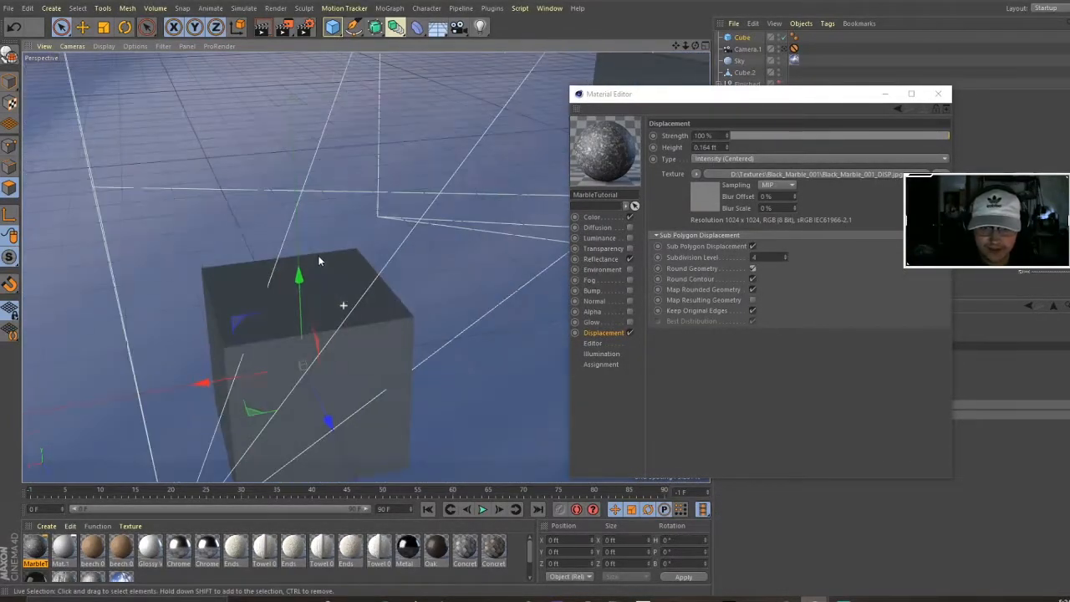
{"action": "middle_click_drag", "start_coordinate": [317, 255], "coordinate": [356, 185], "text": "alt"}
{"action": "left_click_drag", "start_coordinate": [40, 550], "coordinate": [326, 230]}
Frame the test cube and render the viewport to preview the displacement on it
{"action": "middle_click_drag", "start_coordinate": [327, 229], "coordinate": [402, 224], "text": "alt"}
{"action": "right_click_drag", "start_coordinate": [402, 223], "coordinate": [452, 213], "text": "alt"}
{"action": "left_click_drag", "start_coordinate": [452, 216], "coordinate": [376, 109], "text": "alt"}
{"action": "left_click", "coordinate": [261, 27]}
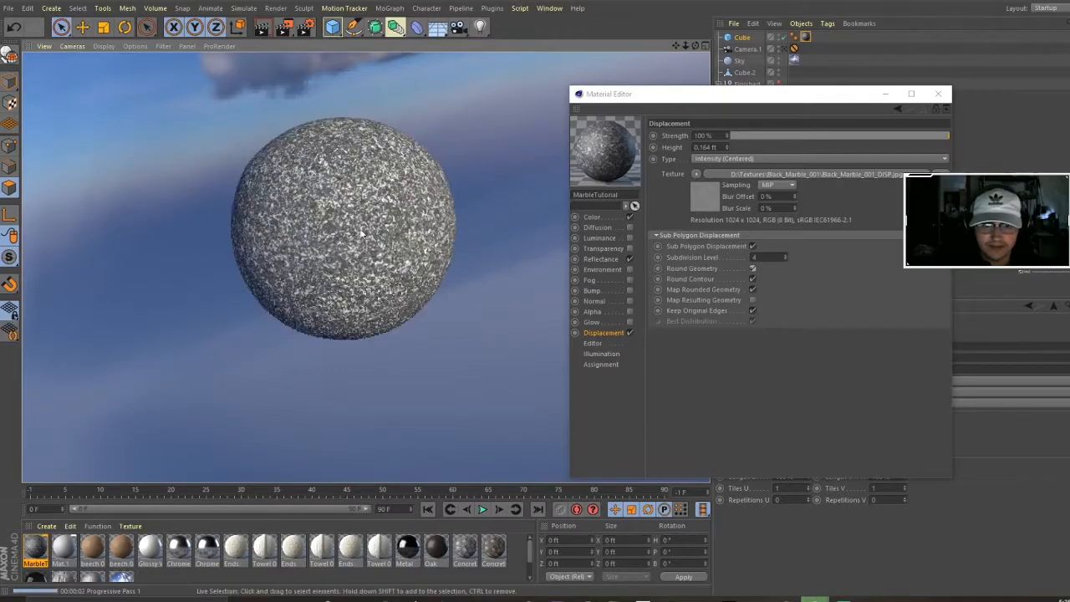
{"action": "left_click", "coordinate": [307, 230]}
Set the test cube's segments to 5 in X, Y and Z
{"action": "left_click_drag", "start_coordinate": [797, 101], "coordinate": [579, 202]}
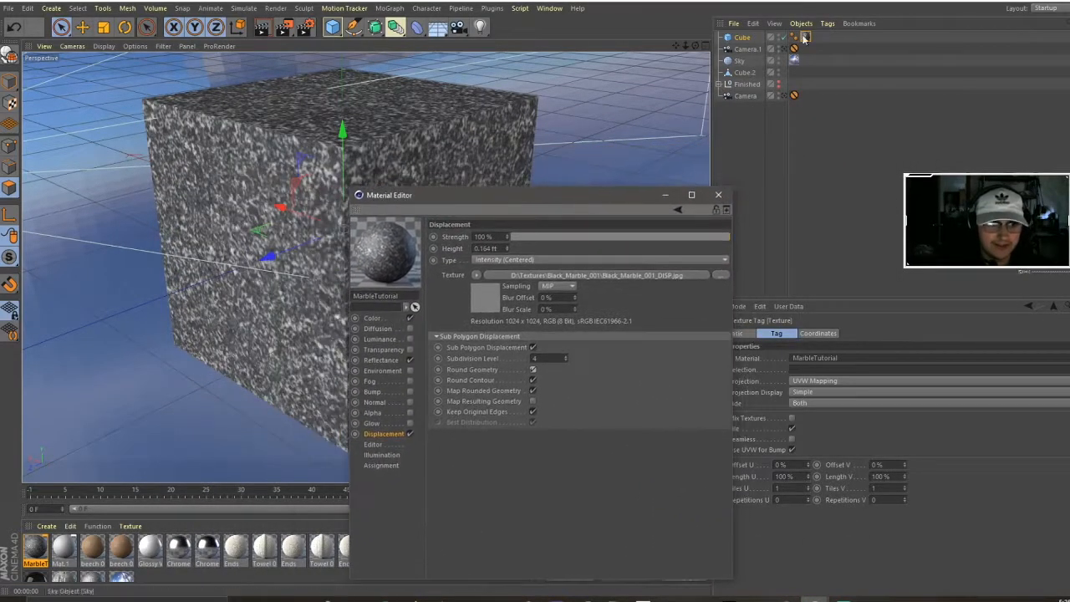
{"action": "left_click", "coordinate": [757, 37]}
{"action": "left_click_drag", "start_coordinate": [509, 197], "coordinate": [444, 171]}
{"action": "left_click", "coordinate": [777, 333]}
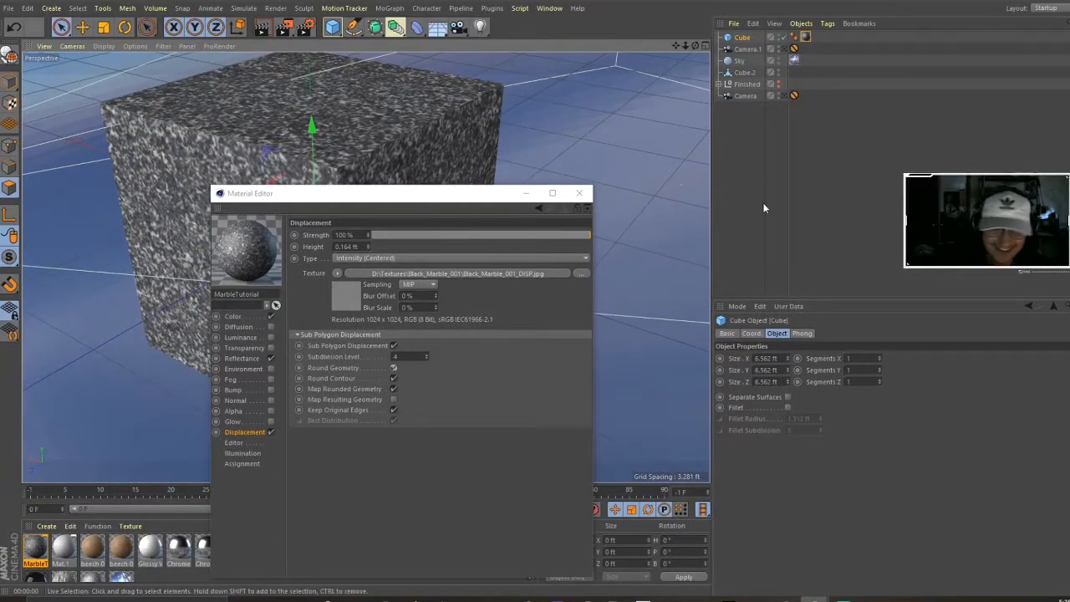
{"action": "double_click", "coordinate": [851, 358]}
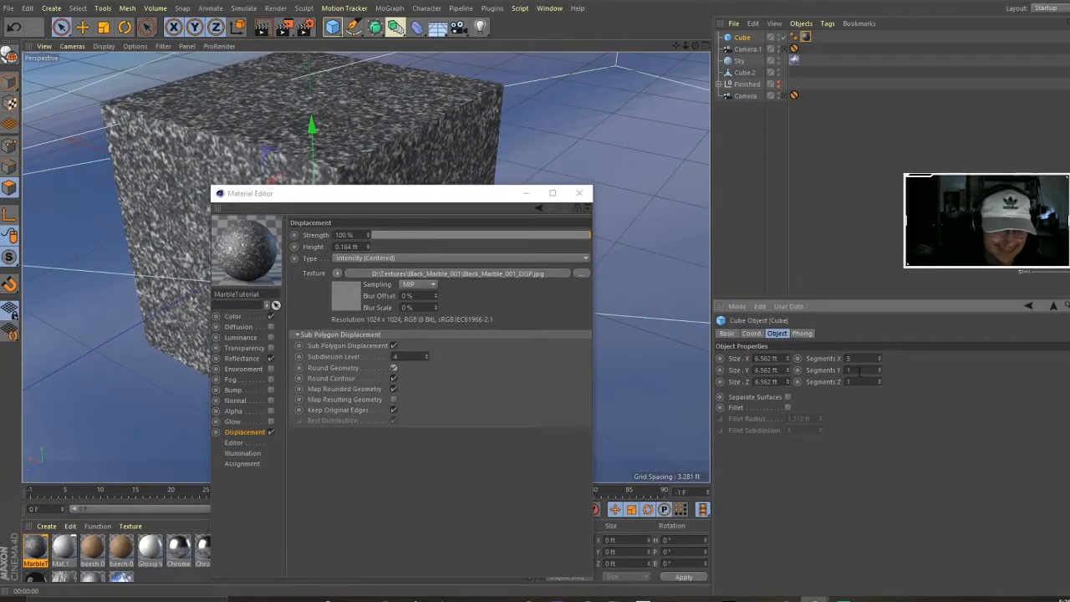
{"action": "left_click_drag", "start_coordinate": [446, 197], "coordinate": [913, 189]}
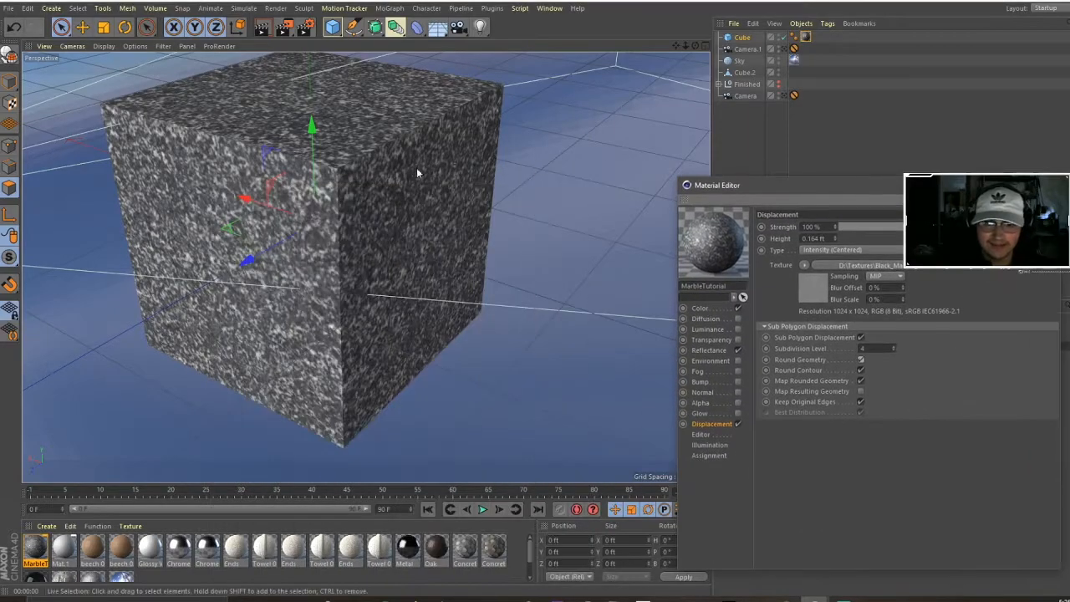
Make the segmented test cube editable and render the viewport to check its displacement
{"action": "left_click", "coordinate": [10, 55]}
{"action": "left_click_drag", "start_coordinate": [171, 203], "coordinate": [358, 197], "text": "alt"}
{"action": "scroll", "coordinate": [359, 192], "scroll_direction": "down", "scroll_amount": 1}
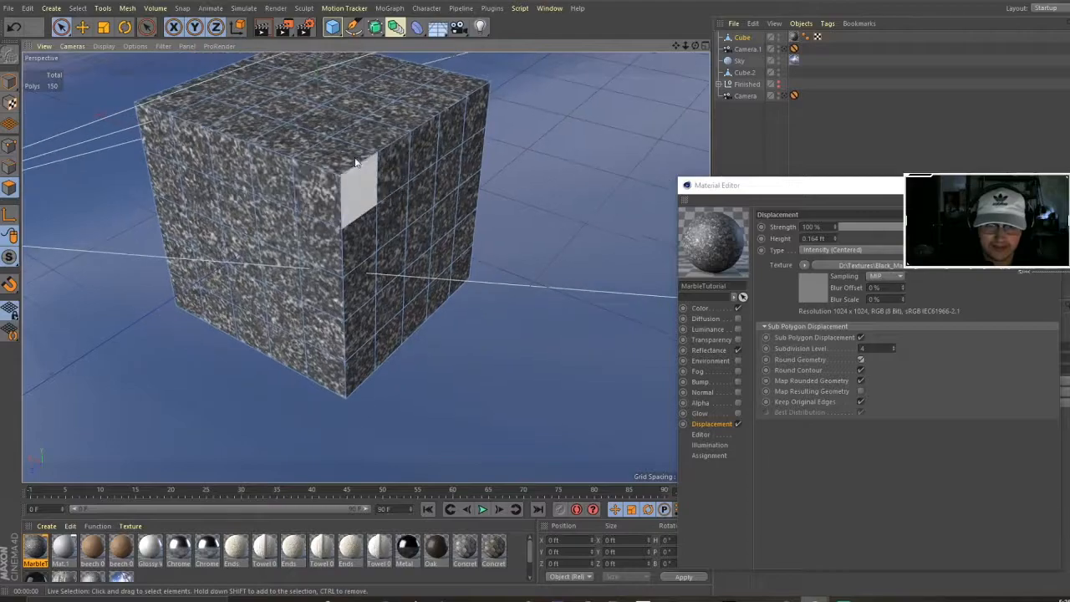
{"action": "left_click", "coordinate": [262, 31]}
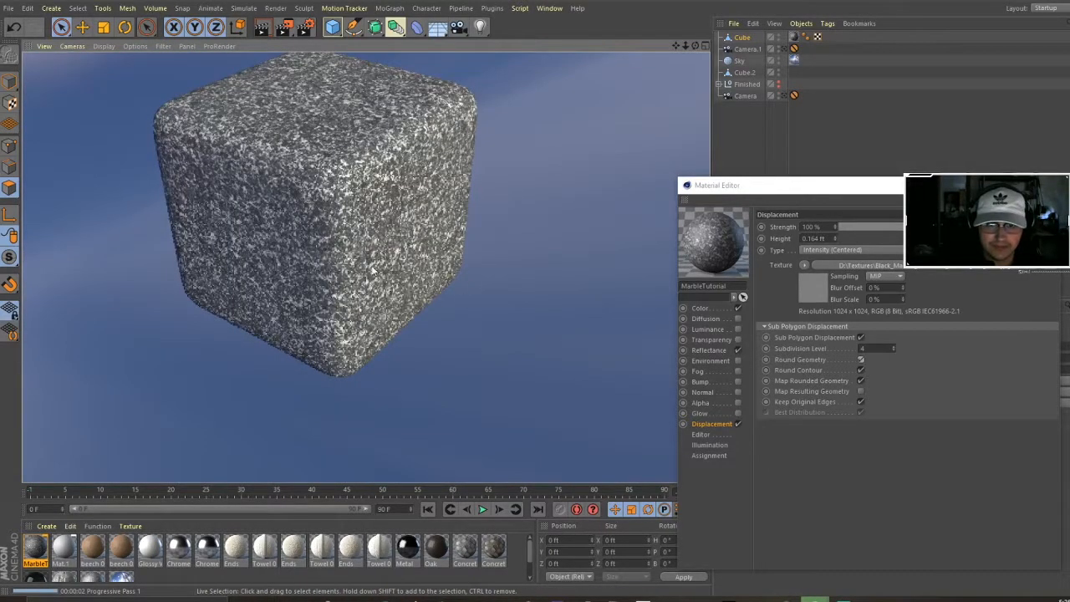
{"action": "left_click", "coordinate": [368, 167]}
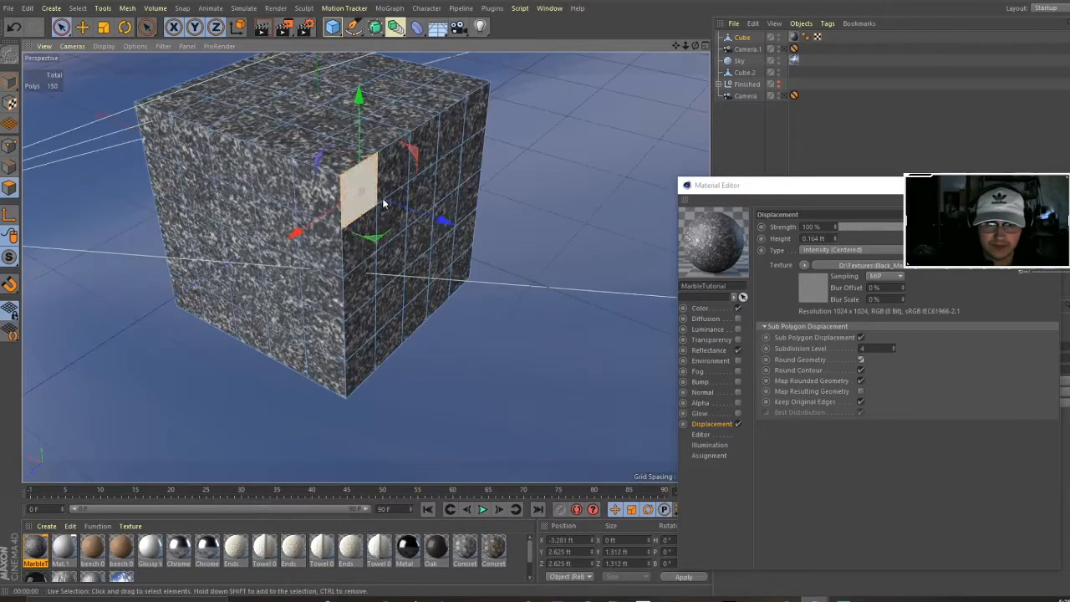
Undo the test cube's conversion to polygons and delete the cube
{"action": "key", "text": "ctrl+z"}
{"action": "key", "text": "ctrl+z"}
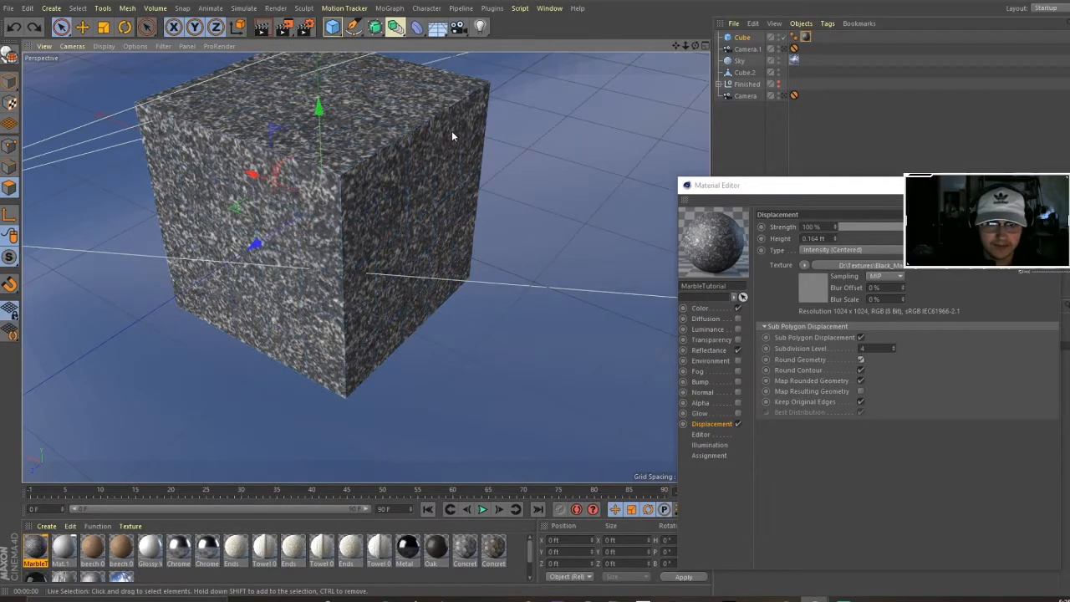
{"action": "key", "text": "Delete"}
Enable MarbleTutorial's Normal channel and load Black_Marble_001_NRM as its texture
{"action": "left_click_drag", "start_coordinate": [491, 237], "coordinate": [332, 287], "text": "alt"}
{"action": "left_click_drag", "start_coordinate": [886, 185], "coordinate": [379, 113]}
{"action": "left_click", "coordinate": [298, 599]}
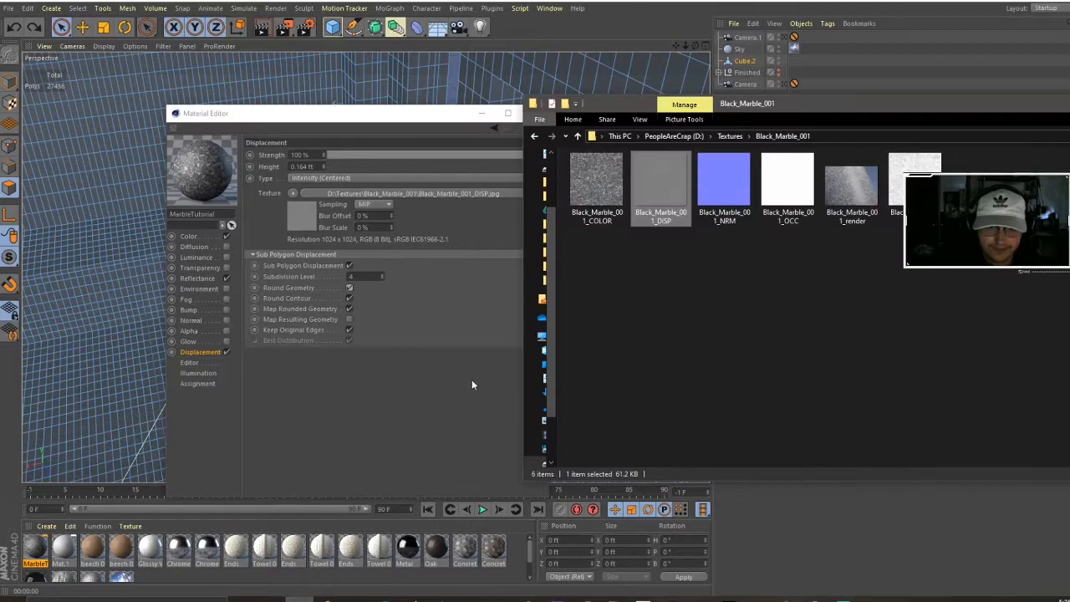
{"action": "left_click", "coordinate": [226, 320]}
{"action": "left_click", "coordinate": [298, 600]}
{"action": "left_click", "coordinate": [718, 190]}
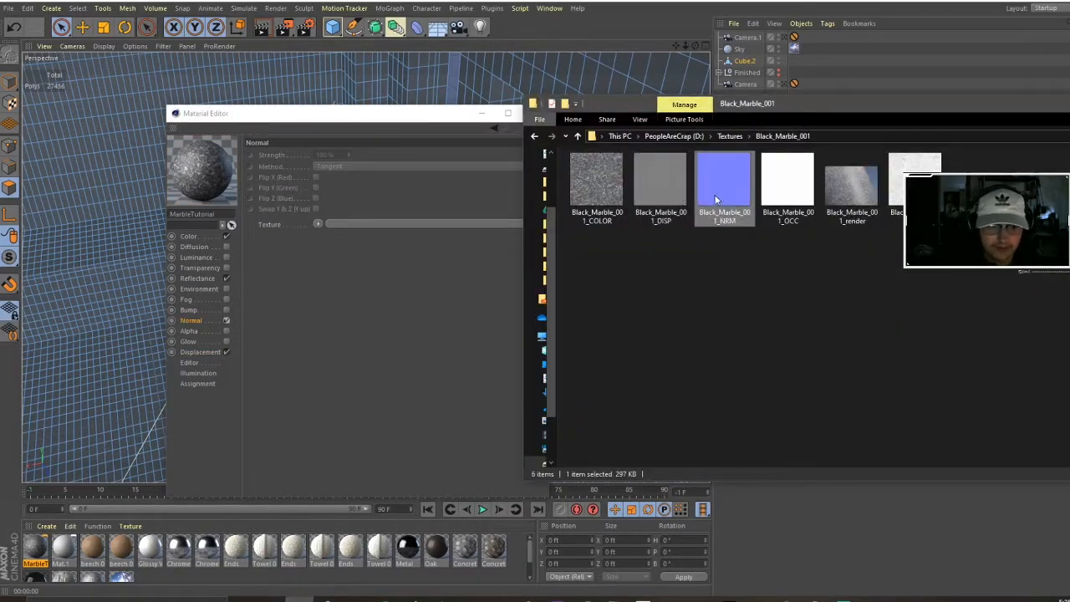
{"action": "left_click_drag", "start_coordinate": [363, 222], "coordinate": [363, 222]}
{"action": "left_click", "coordinate": [634, 339]}
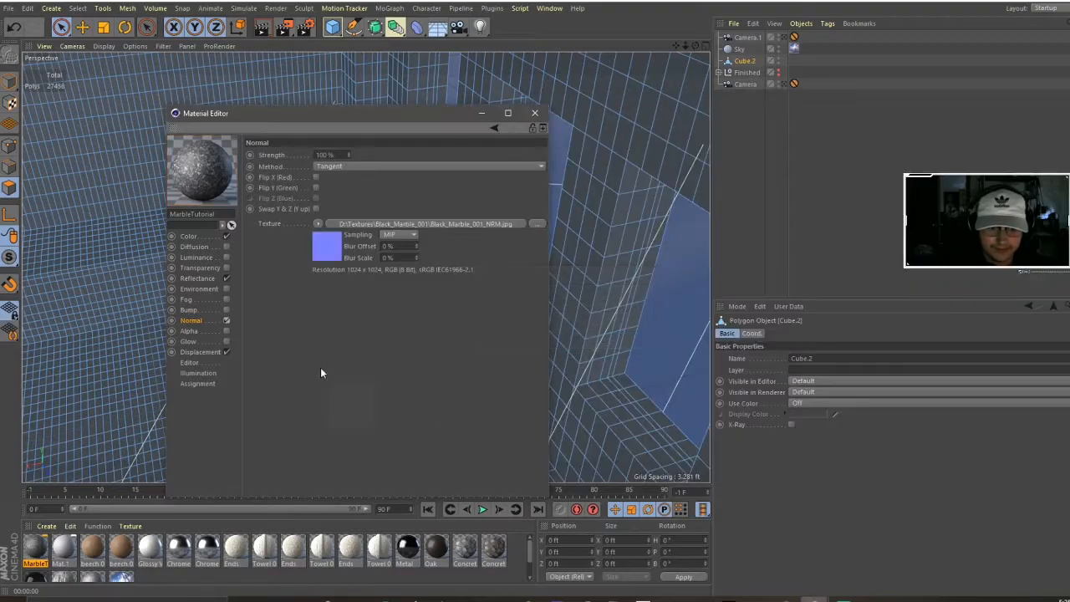
Change MarbleTutorial's Default Specular reflectance to GGX with 9% roughness and 16% reflection strength
{"action": "left_click", "coordinate": [300, 599]}
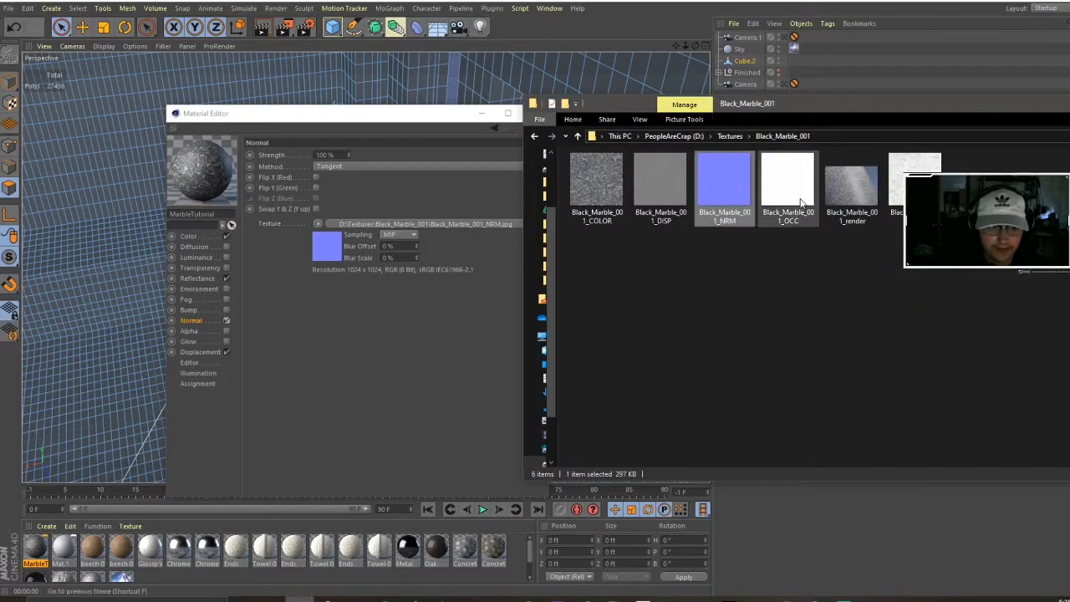
{"action": "left_click", "coordinate": [203, 279]}
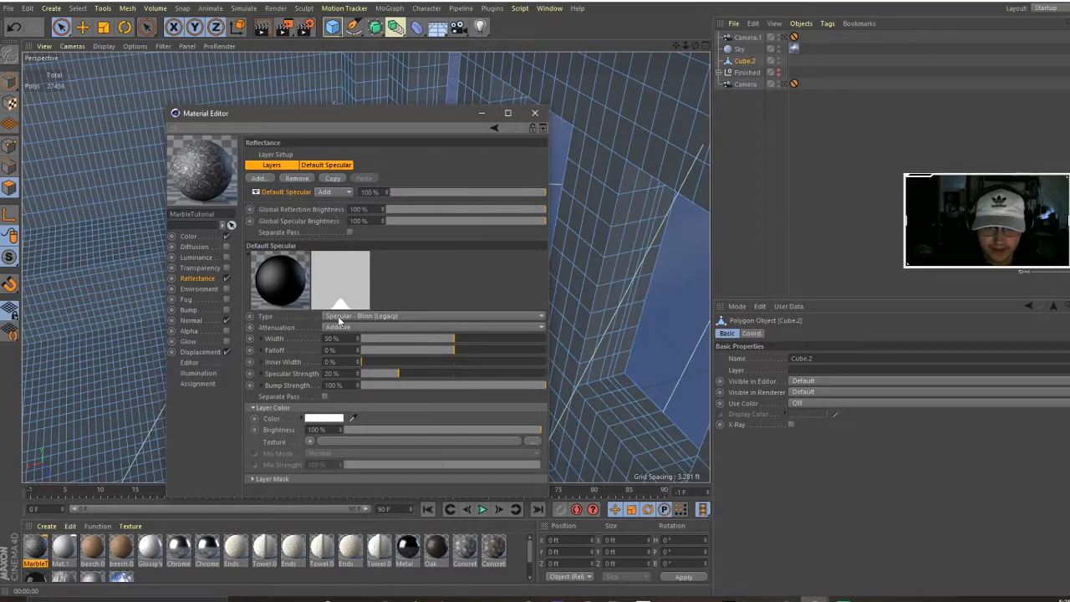
{"action": "left_click", "coordinate": [338, 316]}
{"action": "left_click", "coordinate": [339, 339]}
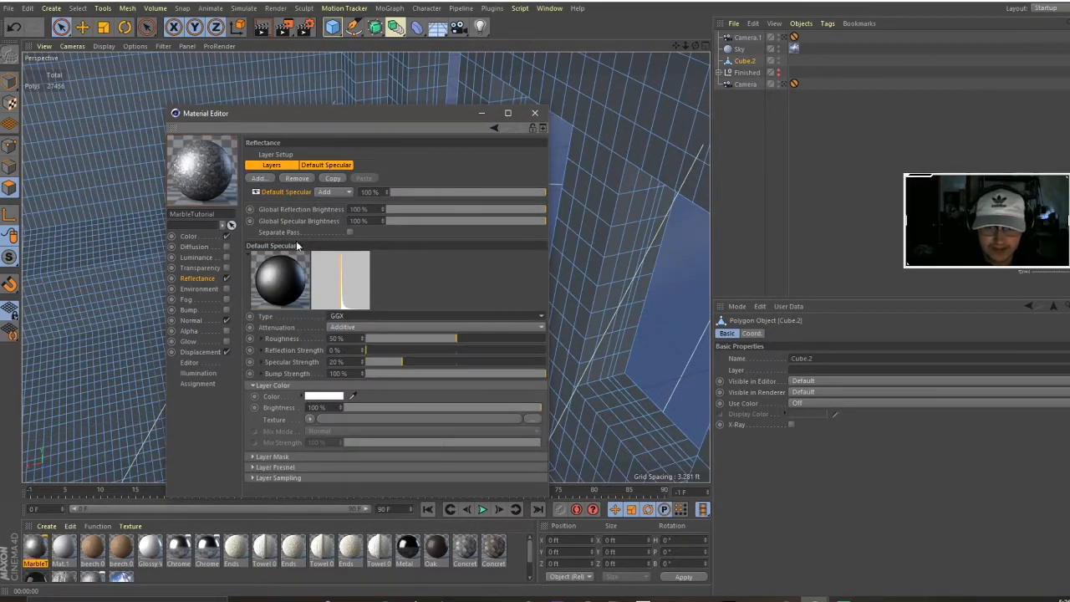
{"action": "left_click_drag", "start_coordinate": [432, 337], "coordinate": [370, 342]}
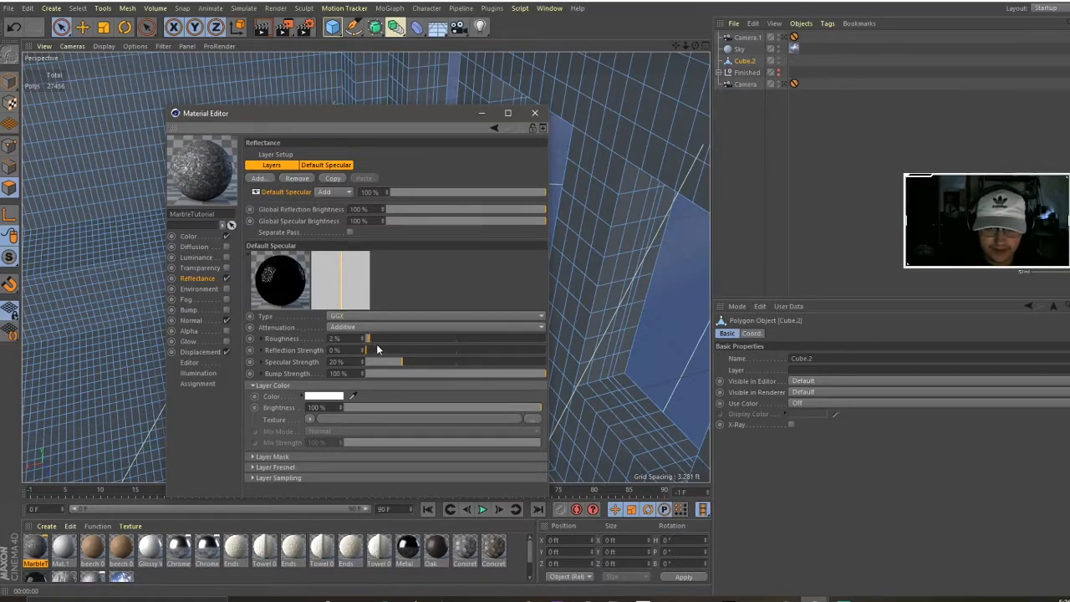
{"action": "left_click", "coordinate": [382, 338]}
{"action": "mouse_move", "coordinate": [382, 350]}
{"action": "left_mouse_down"}
{"action": "mouse_move", "coordinate": [418, 350]}
{"action": "mouse_move", "coordinate": [396, 351]}
{"action": "left_mouse_up"}
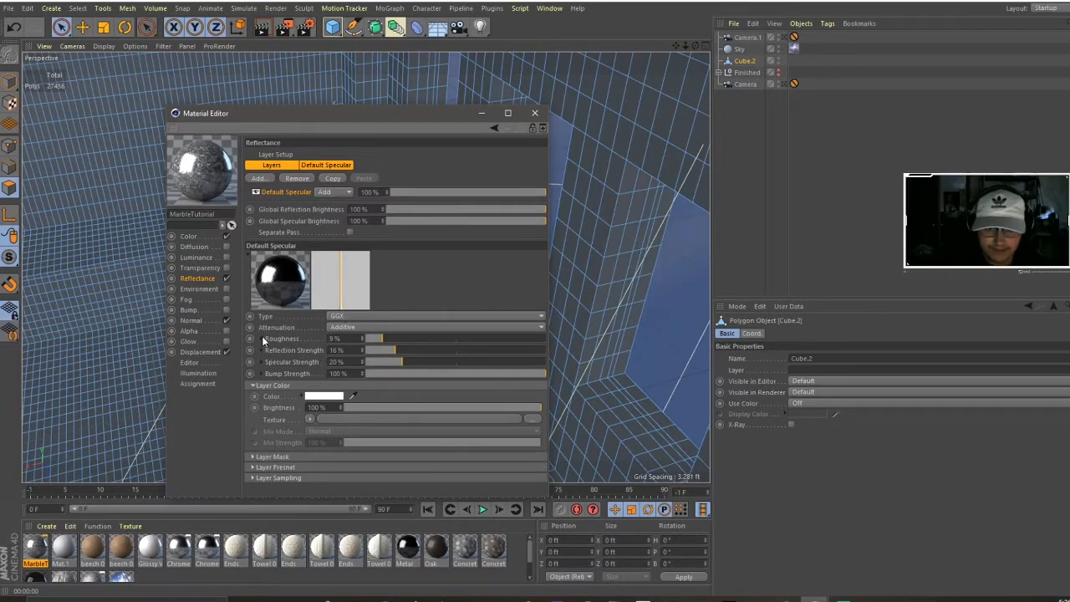
Load Black_Marble_001_SPEC as the Default Specular's Layer Color texture and close the Material Editor
{"action": "left_click", "coordinate": [300, 598]}
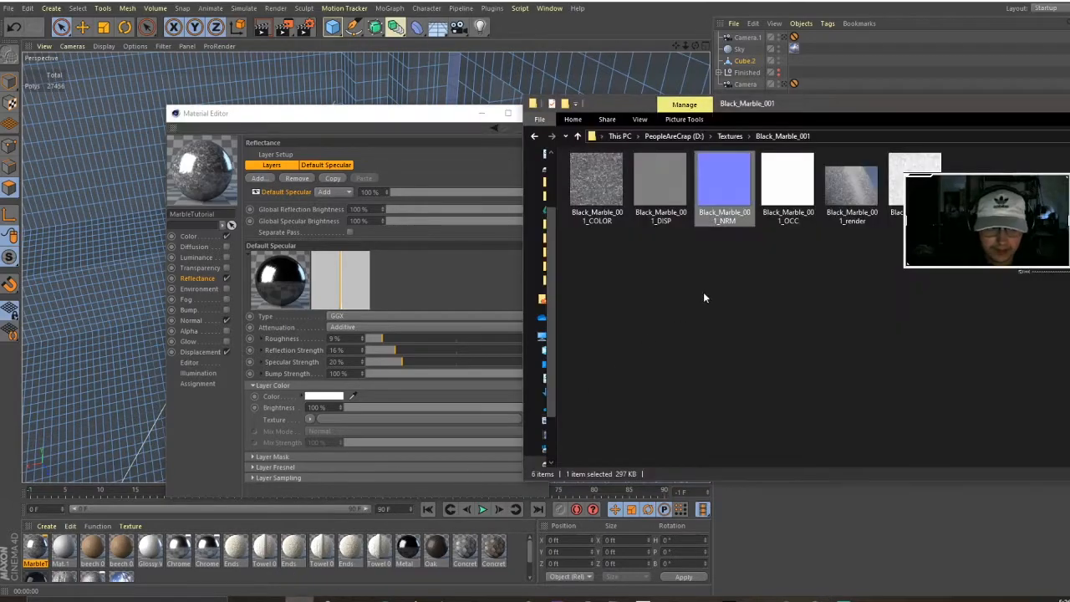
{"action": "left_click_drag", "start_coordinate": [914, 175], "coordinate": [465, 356]}
{"action": "left_click_drag", "start_coordinate": [354, 417], "coordinate": [354, 416]}
{"action": "left_click", "coordinate": [623, 337]}
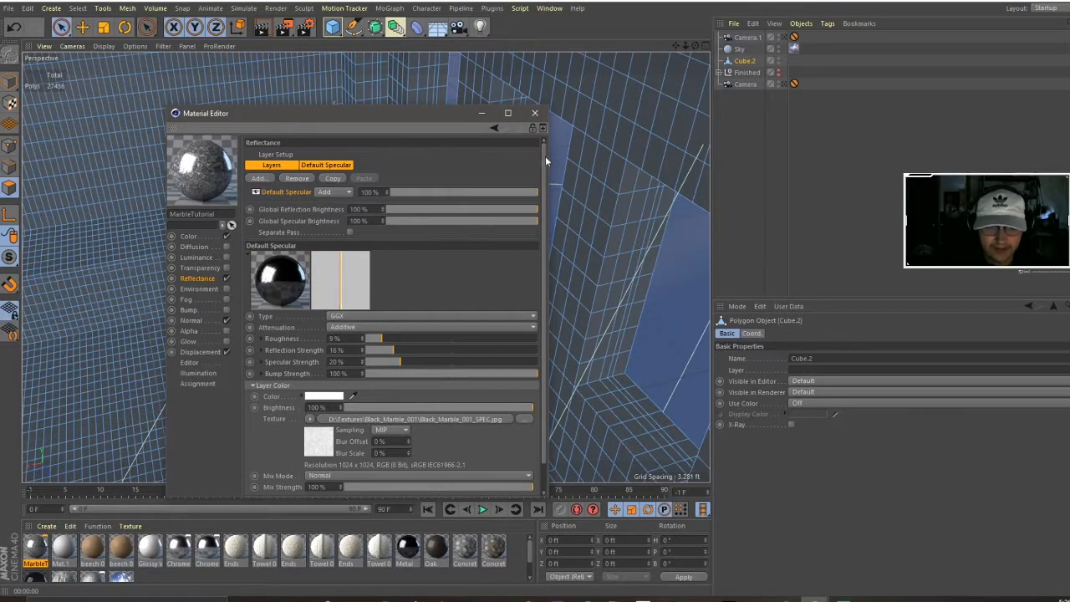
{"action": "left_click", "coordinate": [535, 114]}
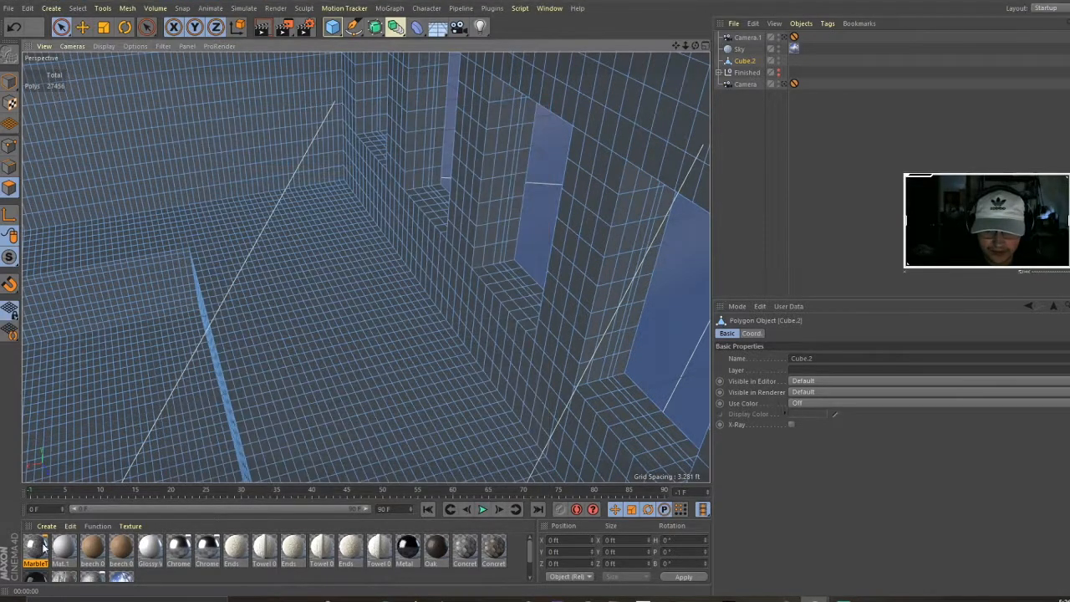
Create a new material named TilesTutorial and open it for editing
{"action": "left_click", "coordinate": [300, 598]}
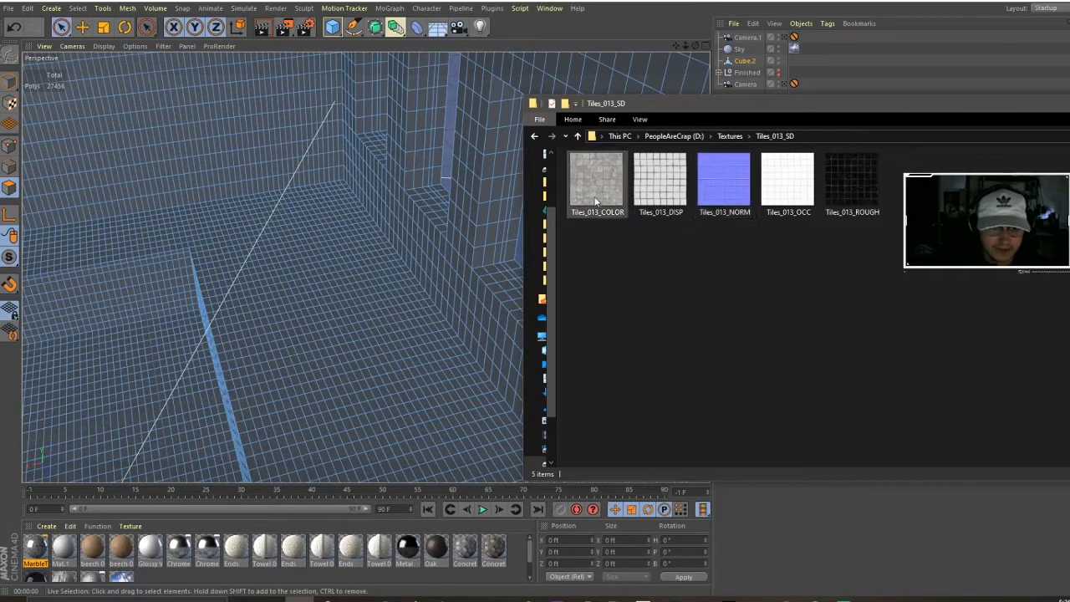
{"action": "left_click", "coordinate": [47, 529]}
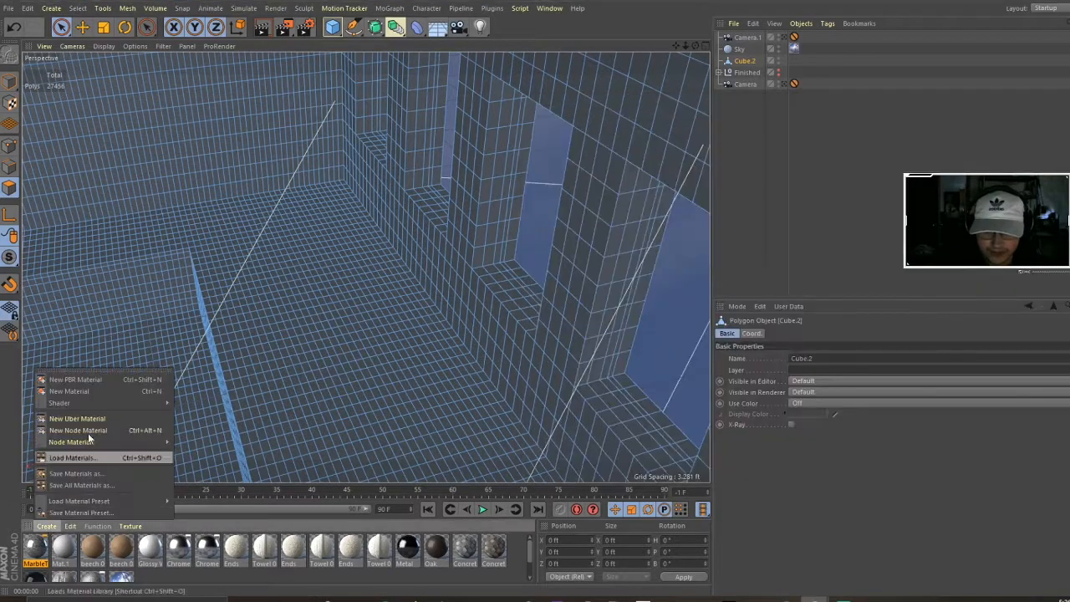
{"action": "left_click", "coordinate": [89, 393]}
{"action": "double_click", "coordinate": [35, 548]}
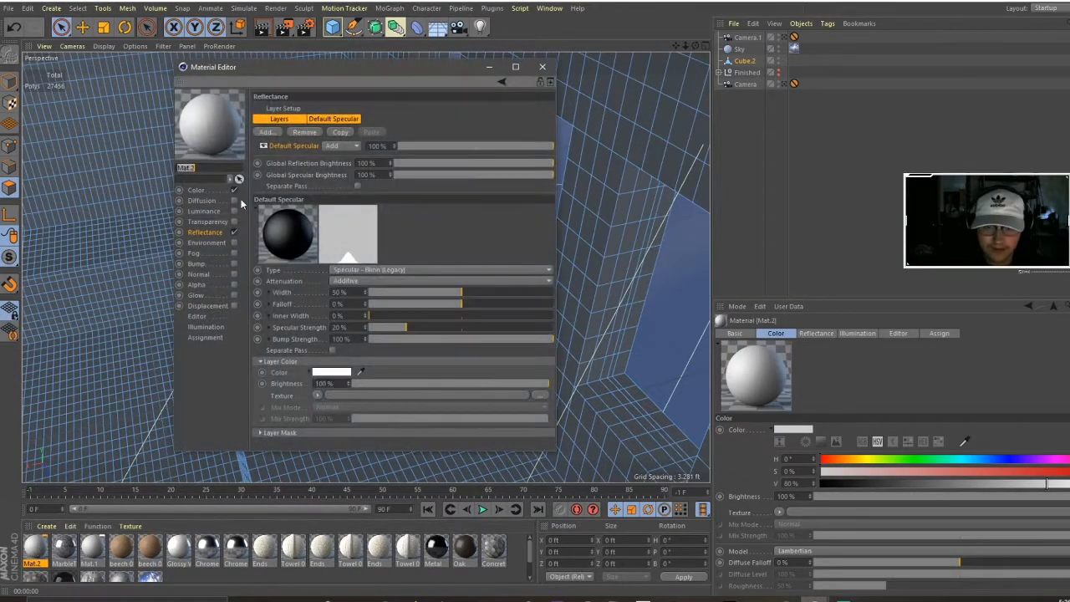
{"action": "type", "text": "TilesTutorial"}
{"action": "key", "text": "Return"}
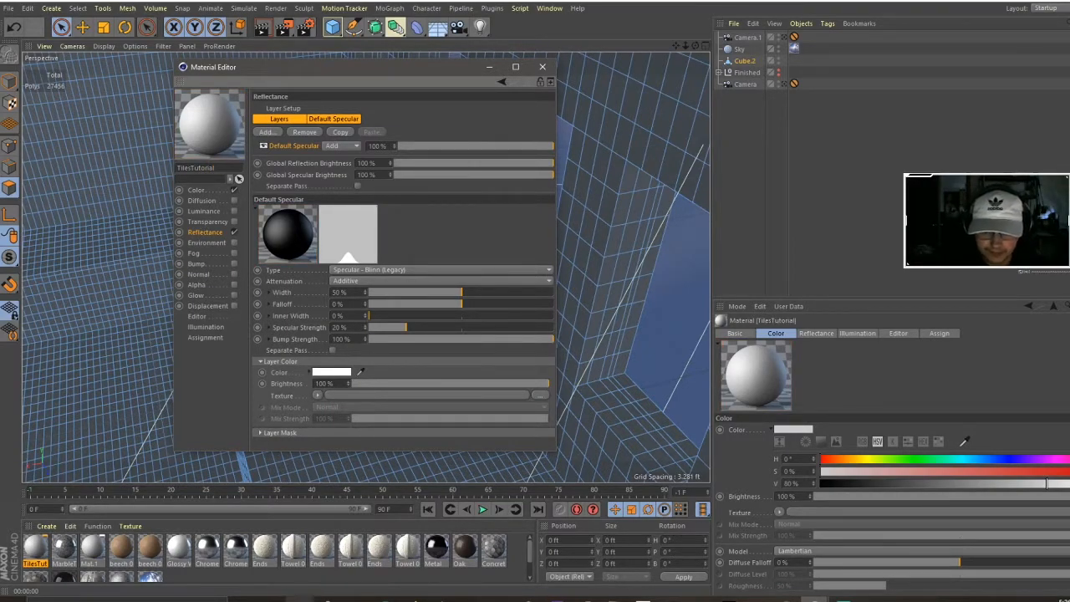
Load Tiles_013_COLOR from the Tiles_013_SD folder as TilesTutorial's Color texture without copying it to the project location
{"action": "key", "text": "alt+Tab"}
{"action": "left_click", "coordinate": [203, 191]}
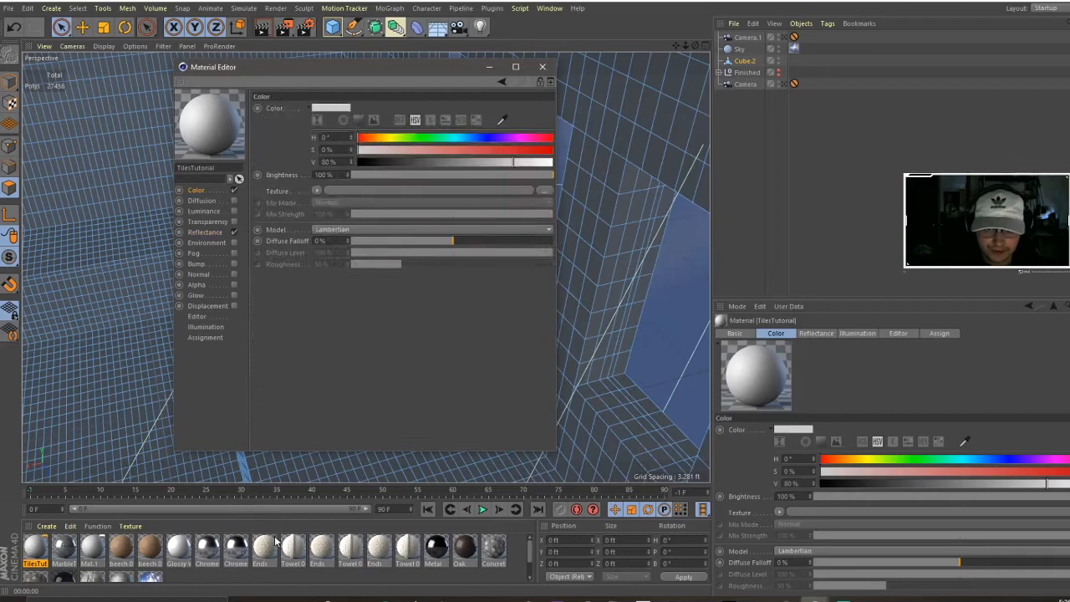
{"action": "key", "text": "alt+Tab"}
{"action": "left_click_drag", "start_coordinate": [597, 180], "coordinate": [349, 192]}
{"action": "left_click", "coordinate": [627, 337]}
{"action": "key", "text": "alt+Tab"}
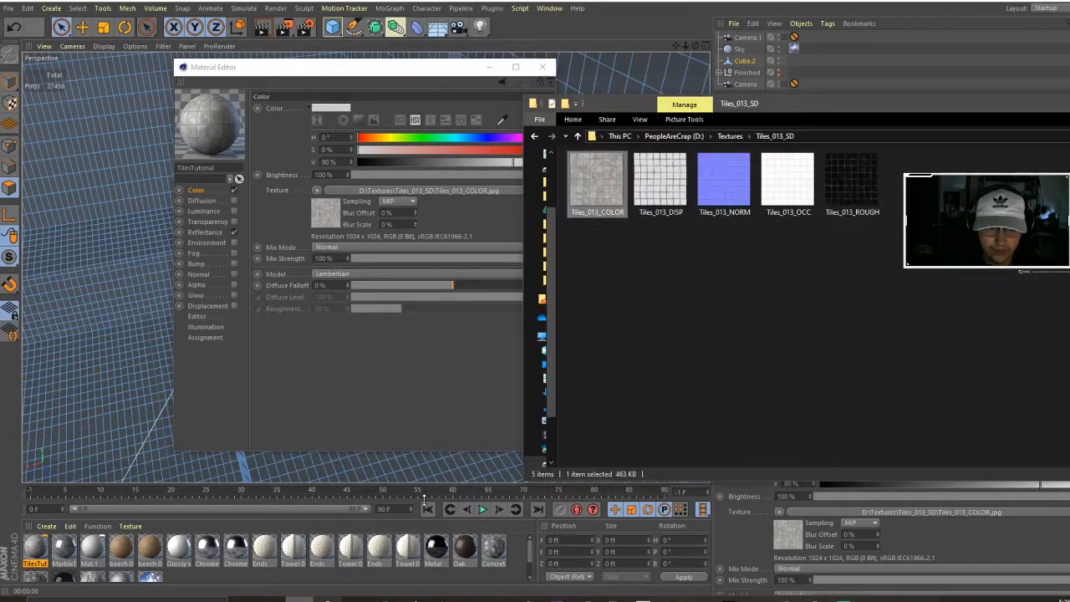
Enable TilesTutorial's Displacement channel and load Tiles_013_DISP as its texture without copying it to the project location
{"action": "left_click", "coordinate": [233, 305]}
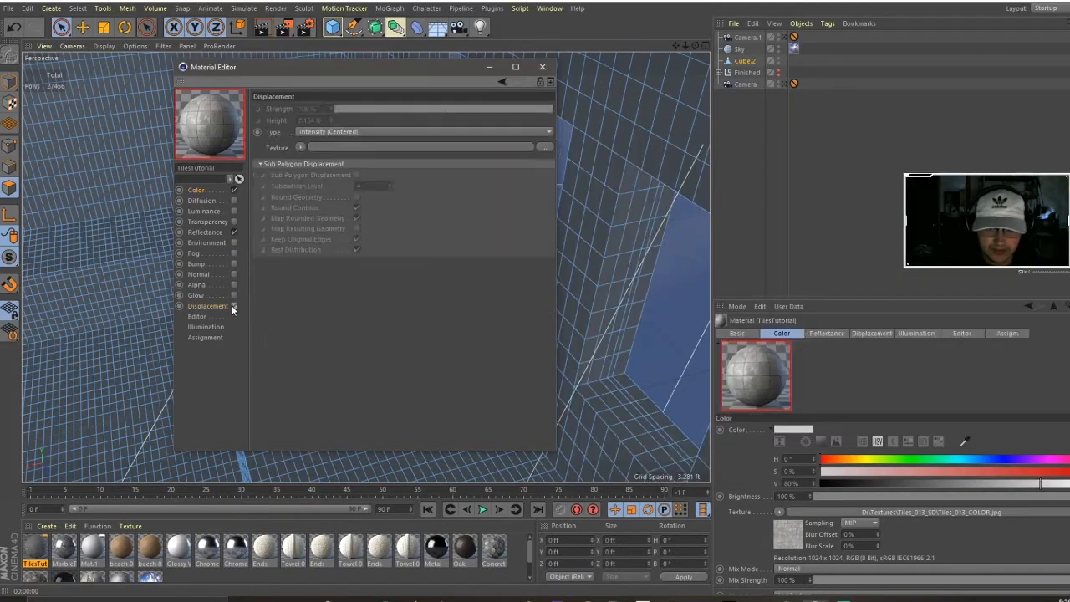
{"action": "left_click", "coordinate": [301, 598]}
{"action": "left_click_drag", "start_coordinate": [660, 180], "coordinate": [328, 147]}
{"action": "left_click", "coordinate": [626, 338]}
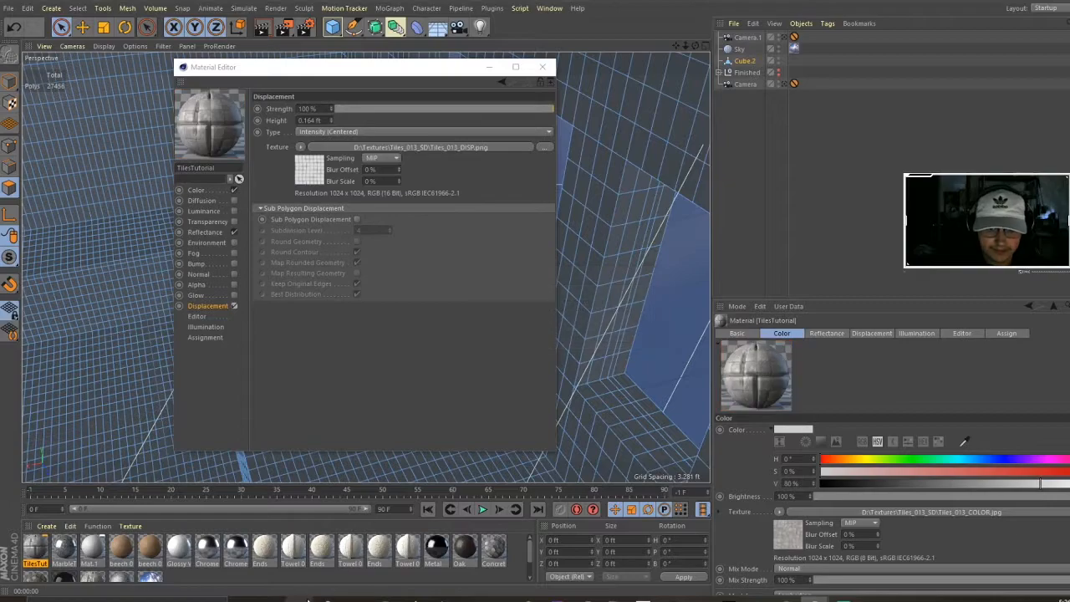
{"action": "key", "text": "alt+Tab"}
Enable TilesTutorial's Normal channel and load Tiles_013_NORM as its texture without copying it to the project location
{"action": "left_click", "coordinate": [233, 275]}
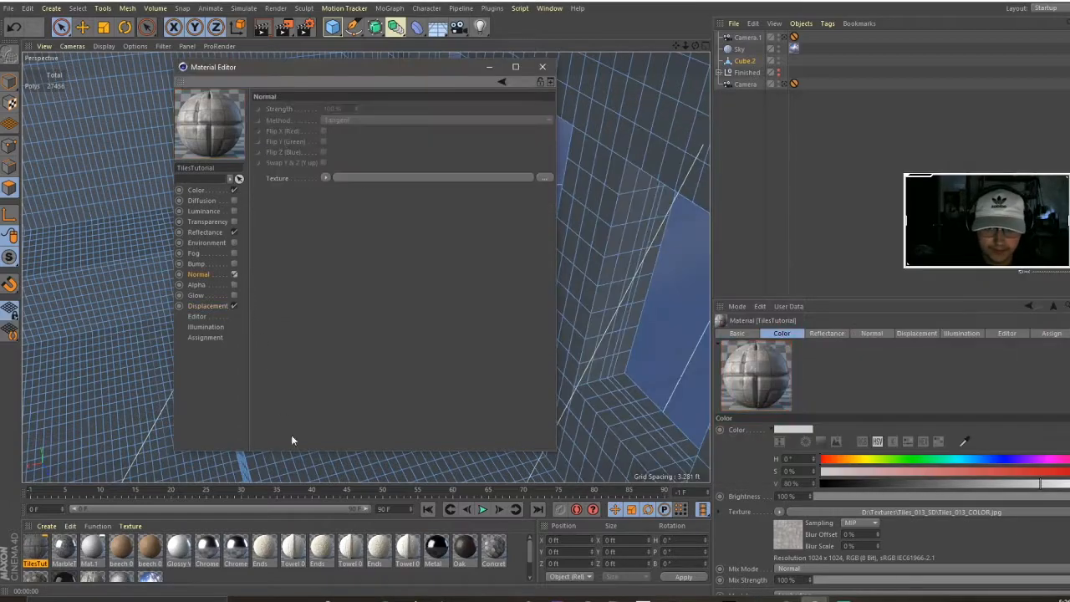
{"action": "key", "text": "alt+Tab"}
{"action": "left_click_drag", "start_coordinate": [724, 180], "coordinate": [359, 176]}
{"action": "left_click", "coordinate": [626, 338]}
{"action": "key", "text": "alt+Tab"}
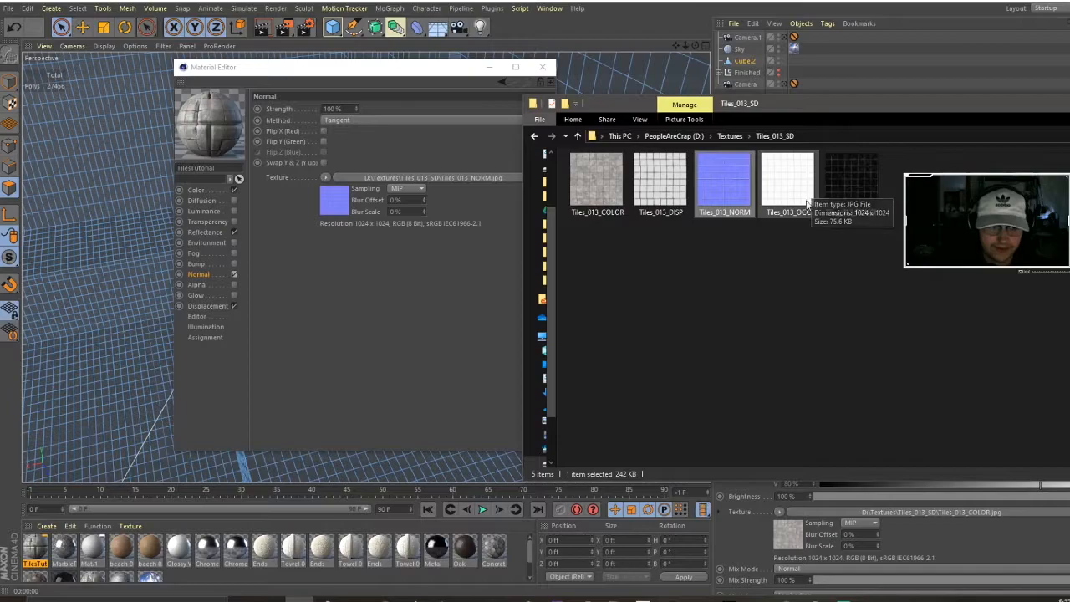
Wrap TilesTutorial's Color texture in a Layer shader and add Tiles_013_OCC as an image layer without copying it to the project
{"action": "left_click", "coordinate": [192, 192]}
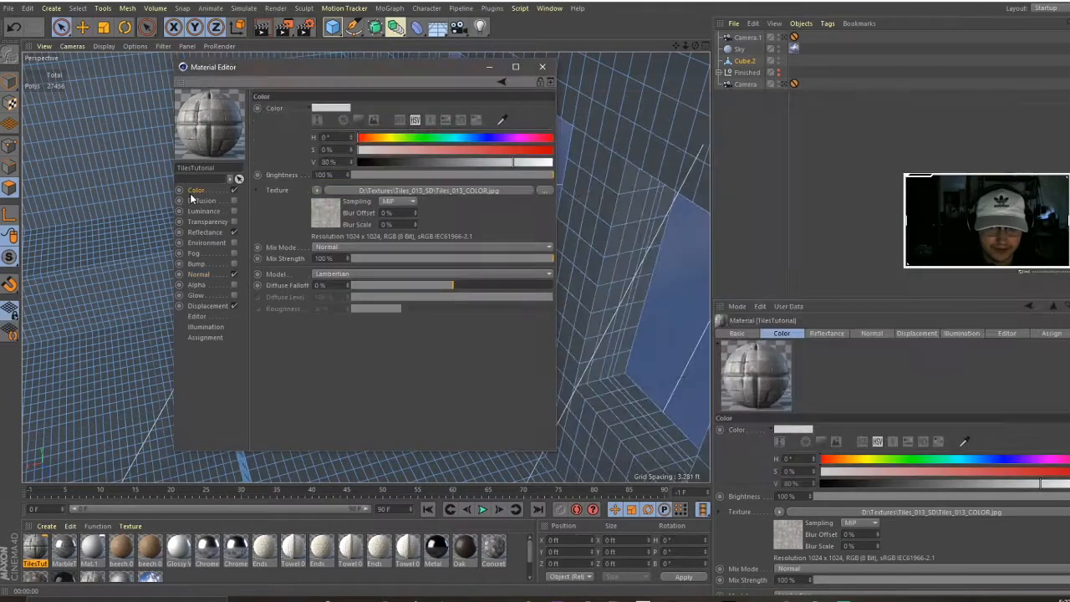
{"action": "left_click", "coordinate": [315, 191]}
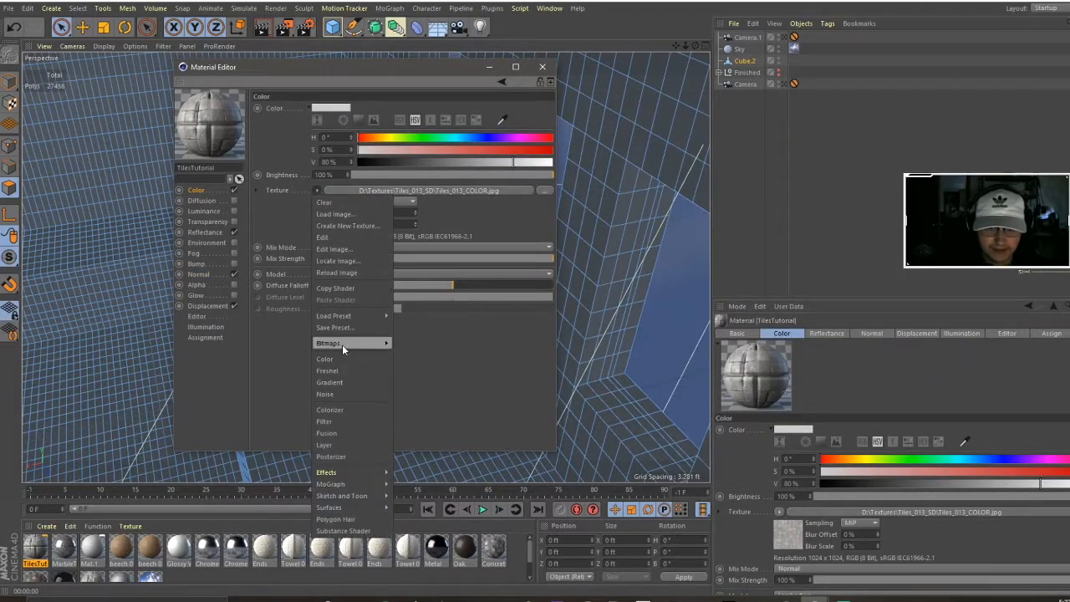
{"action": "left_click", "coordinate": [333, 446]}
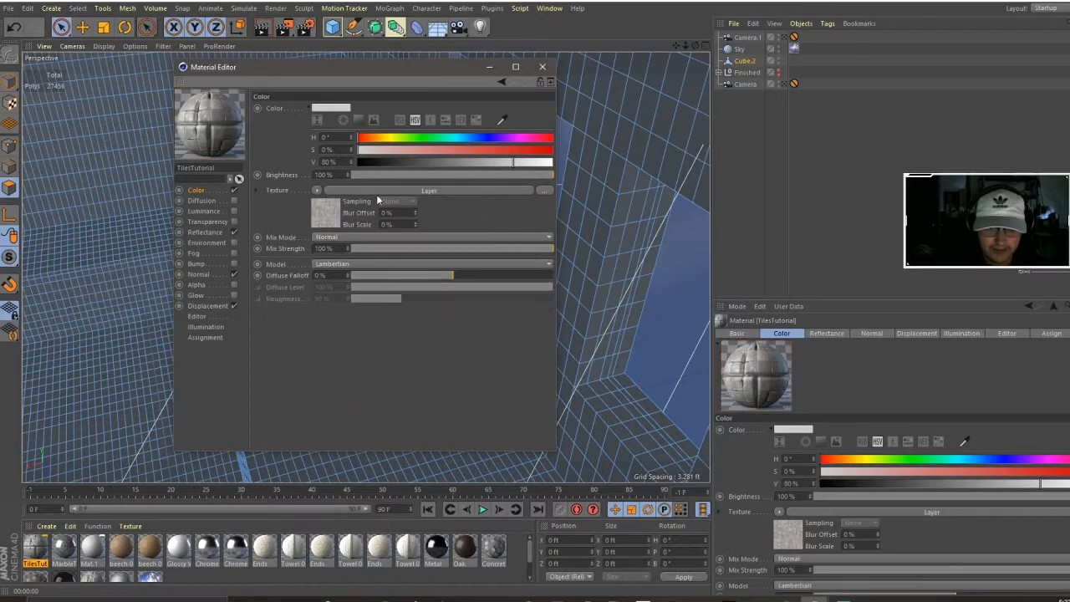
{"action": "left_click", "coordinate": [389, 191]}
{"action": "left_click", "coordinate": [269, 204]}
{"action": "left_click_drag", "start_coordinate": [427, 76], "coordinate": [810, 97]}
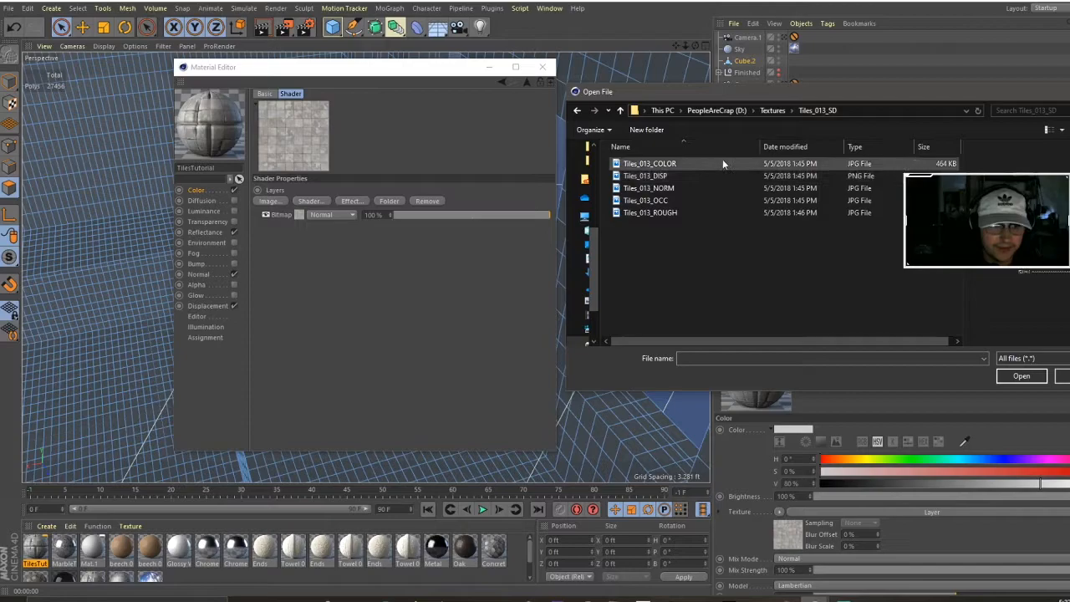
{"action": "double_click", "coordinate": [666, 201]}
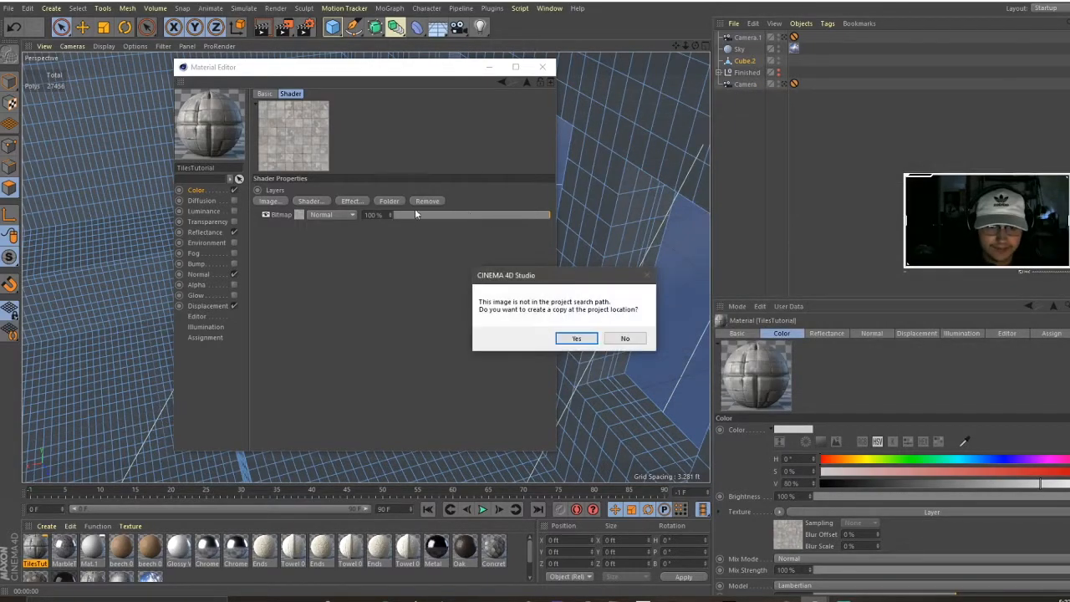
{"action": "left_click", "coordinate": [624, 338]}
Set the Tiles_013_OCC layer to Multiply and reduce its strength to about 9%
{"action": "left_click", "coordinate": [351, 228]}
{"action": "left_click", "coordinate": [352, 243]}
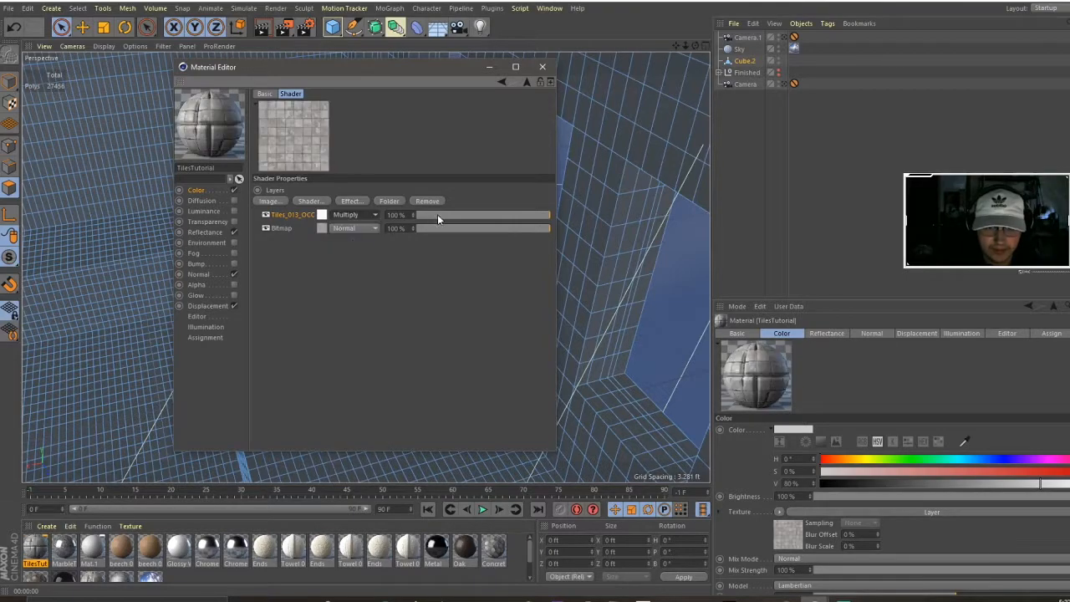
{"action": "left_click_drag", "start_coordinate": [432, 214], "coordinate": [433, 217]}
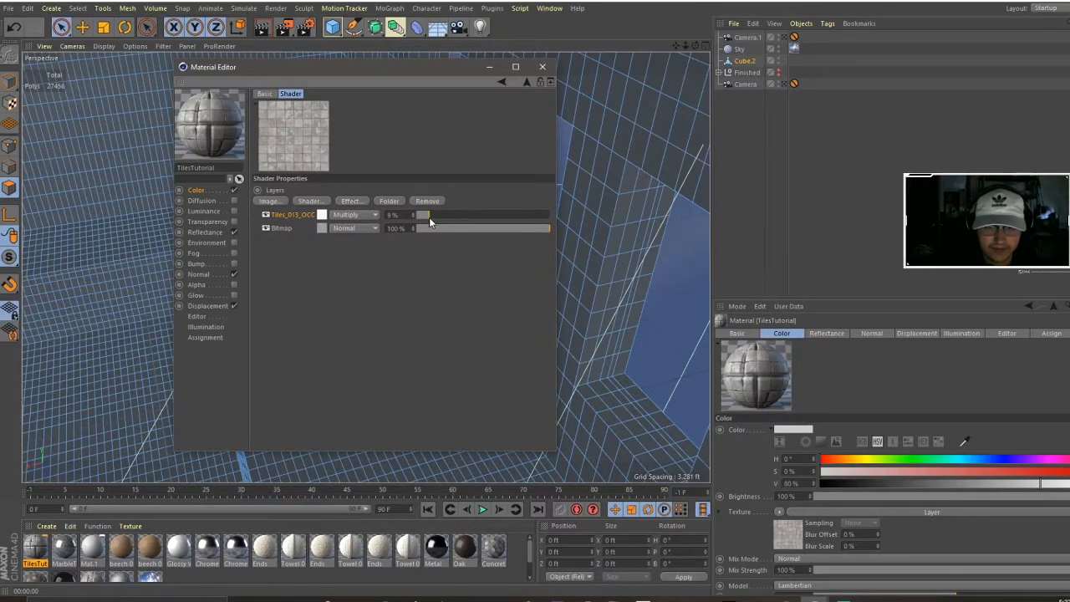
Change the type of TilesTutorial's Default Specular reflectance layer to GGX
{"action": "left_click", "coordinate": [203, 232]}
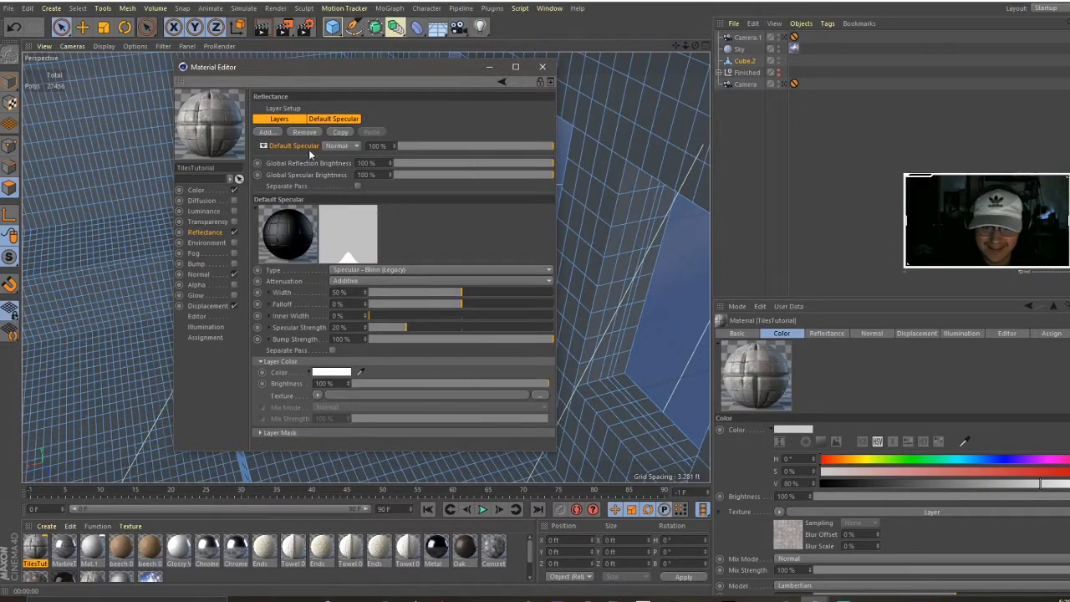
{"action": "left_click", "coordinate": [350, 269]}
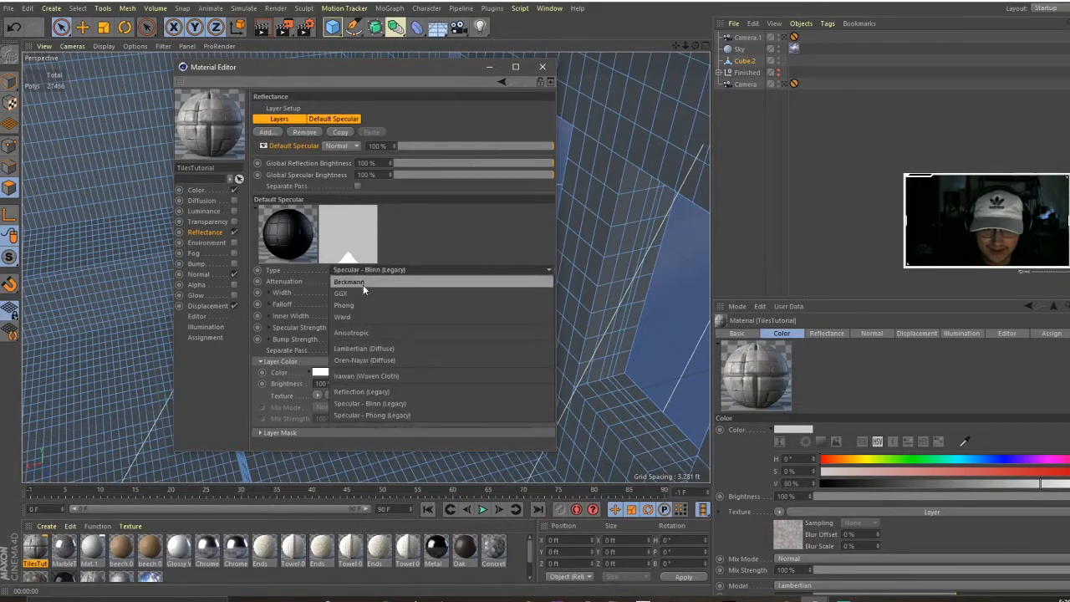
{"action": "left_click", "coordinate": [377, 295]}
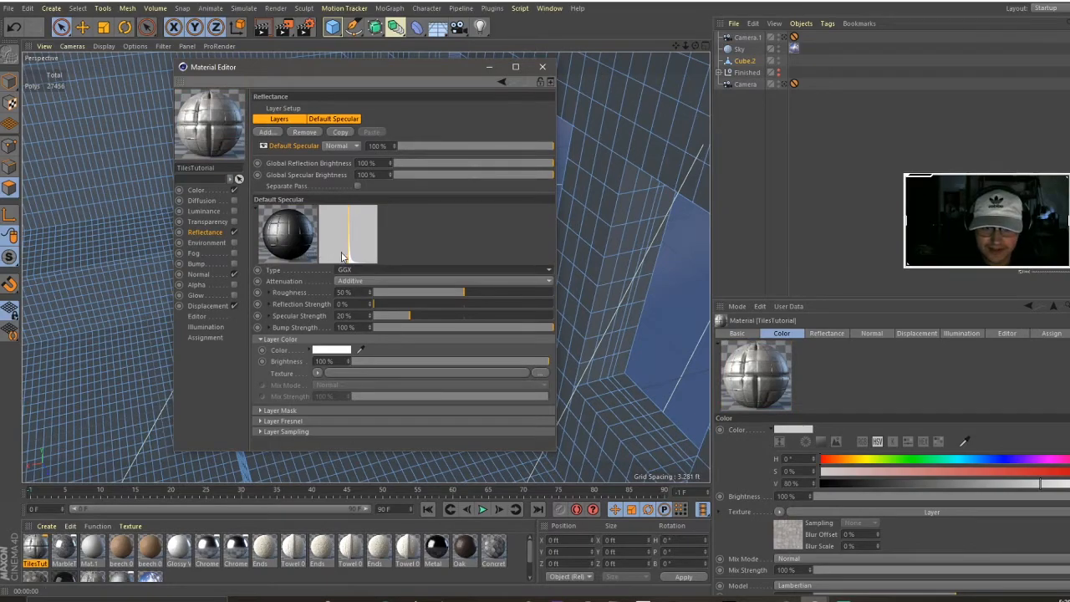
{"action": "left_click", "coordinate": [368, 270]}
{"action": "left_click", "coordinate": [383, 271]}
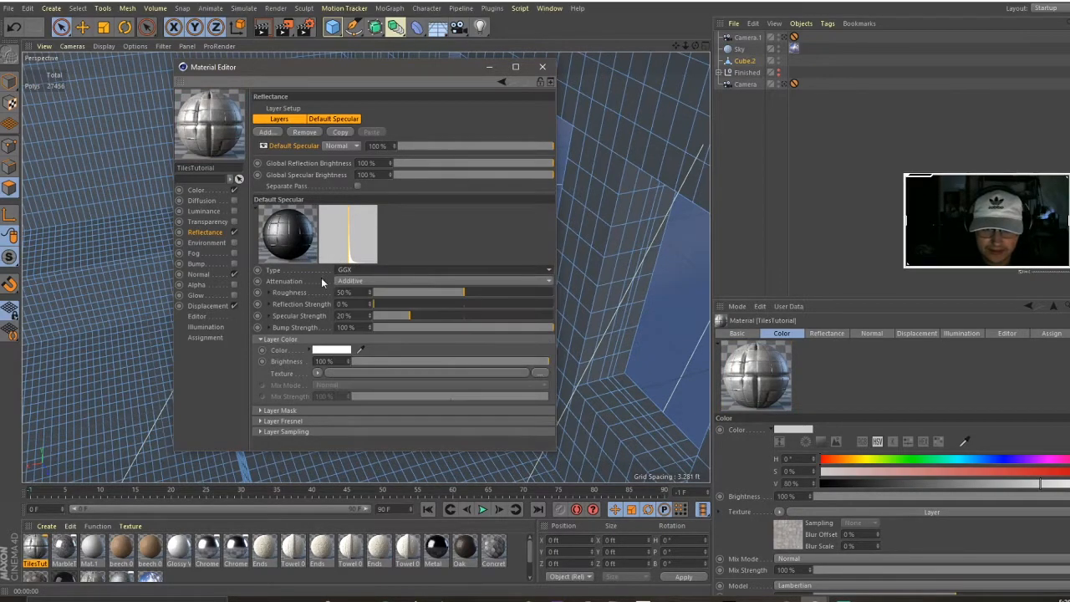
Load Tiles_013_ROUGH as the Default Specular's roughness texture, lower the roughness to about 18%, and close the Material Editor
{"action": "left_click", "coordinate": [266, 292]}
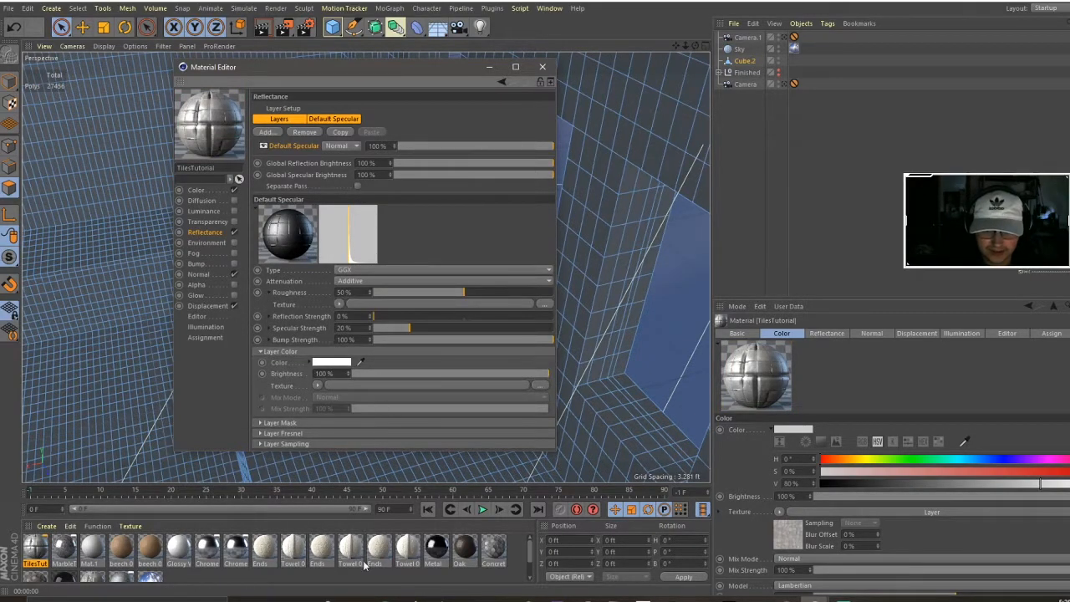
{"action": "left_click", "coordinate": [298, 599]}
{"action": "left_click_drag", "start_coordinate": [852, 179], "coordinate": [490, 269]}
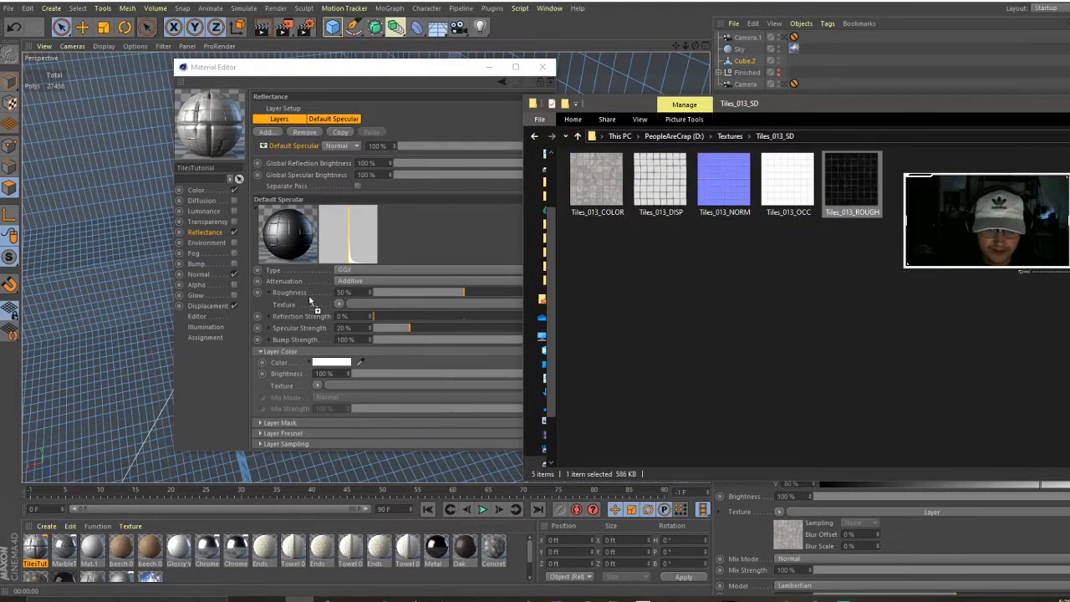
{"action": "left_click_drag", "start_coordinate": [380, 305], "coordinate": [380, 306]}
{"action": "left_click", "coordinate": [630, 337]}
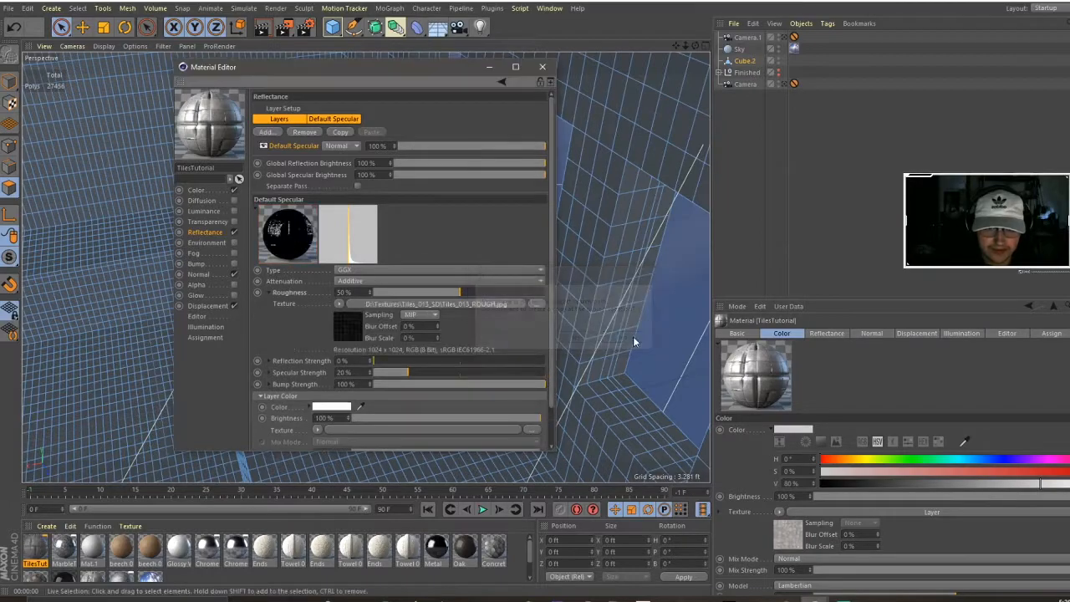
{"action": "left_click_drag", "start_coordinate": [471, 292], "coordinate": [390, 293]}
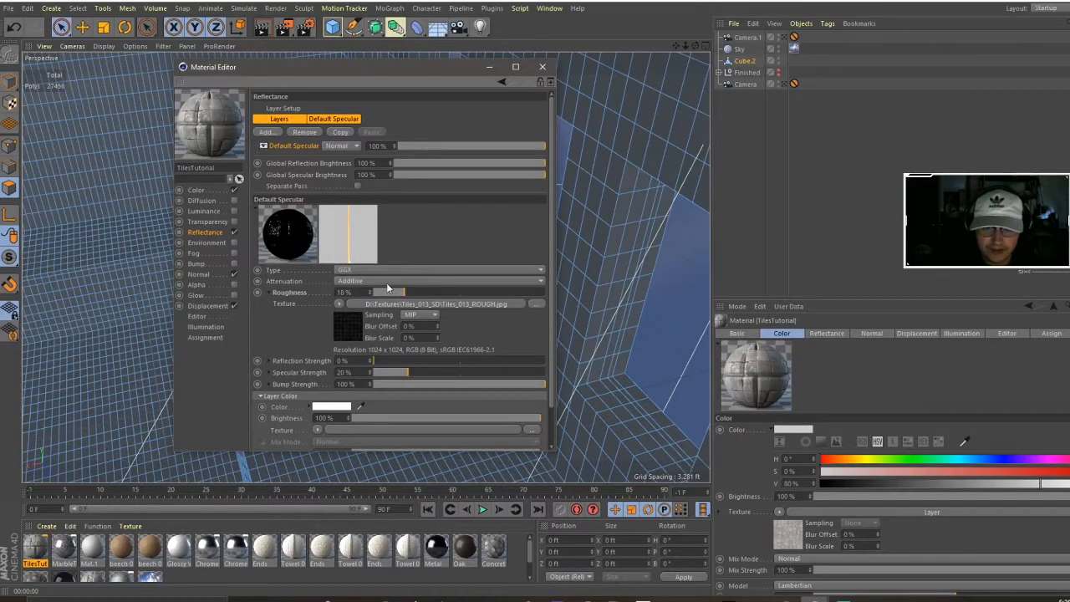
{"action": "left_click", "coordinate": [544, 68]}
Select a roughly rectangular patch of polygons on the inner wall of the untextured pool room Cube.2
{"action": "left_click_drag", "start_coordinate": [304, 306], "coordinate": [390, 328], "text": "alt"}
{"action": "left_click_drag", "start_coordinate": [359, 288], "coordinate": [439, 302], "text": "alt"}
{"action": "left_click", "coordinate": [468, 321]}
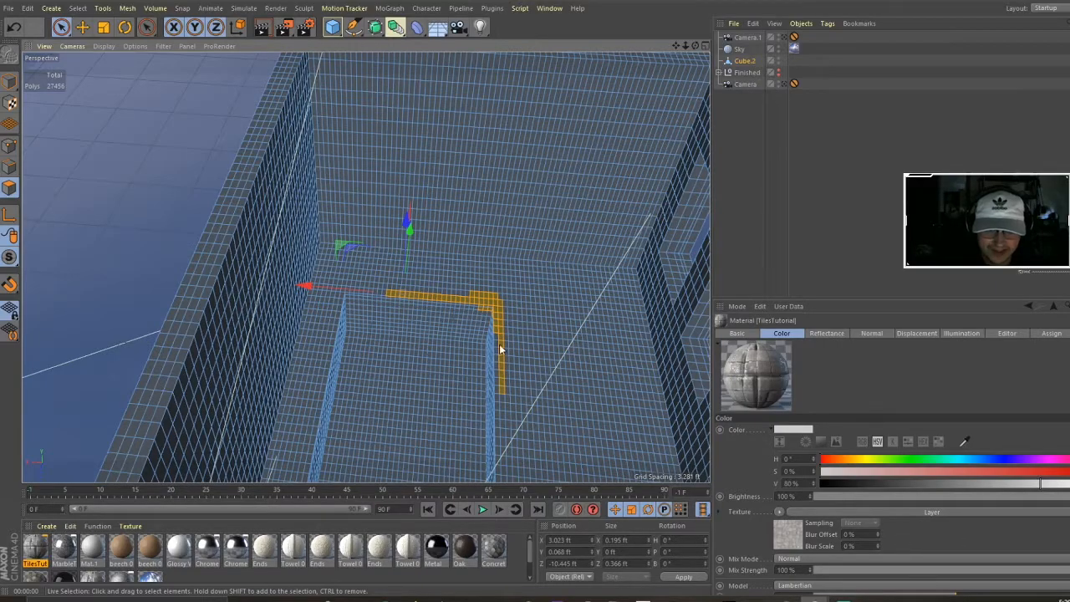
{"action": "left_click_drag", "start_coordinate": [517, 368], "coordinate": [405, 279], "text": "alt"}
{"action": "left_click_drag", "start_coordinate": [299, 228], "coordinate": [429, 205], "text": "alt"}
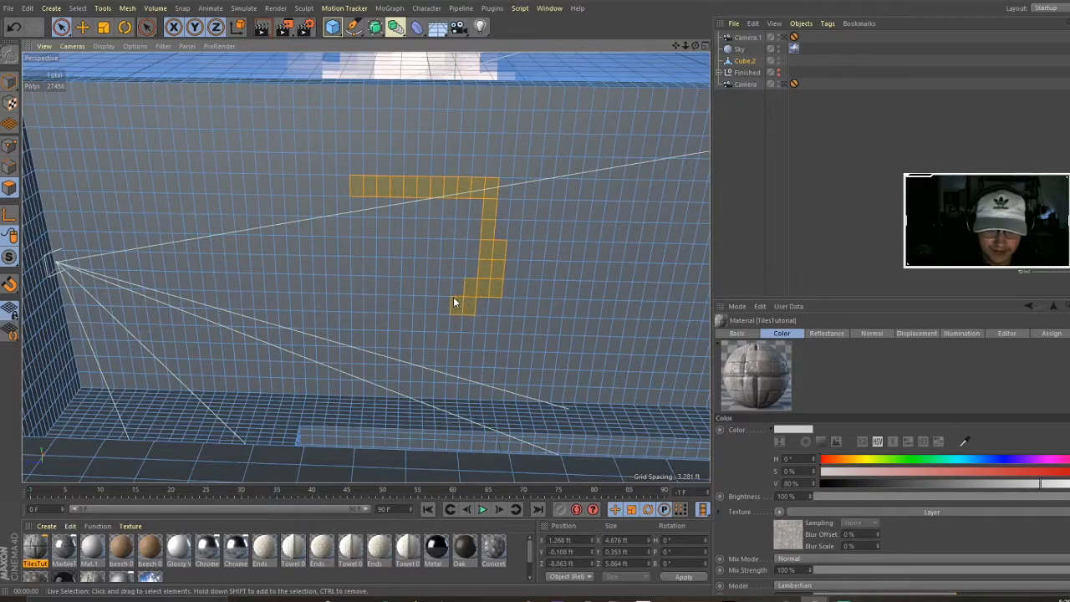
{"action": "left_click_drag", "start_coordinate": [450, 199], "coordinate": [425, 225], "text": "shift"}
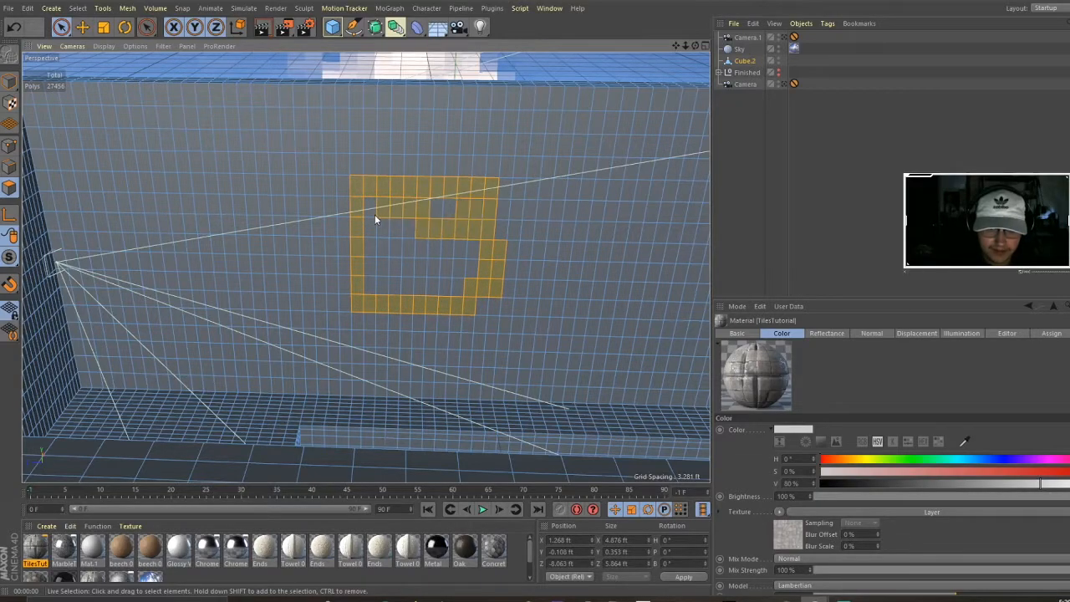
{"action": "mouse_move", "coordinate": [373, 280]}
{"action": "left_mouse_down", "text": "shift"}
{"action": "mouse_move", "coordinate": [453, 286]}
{"action": "mouse_move", "coordinate": [400, 273]}
{"action": "left_mouse_up", "text": "shift"}
Apply TilesTutorial to the selected wall polygons with Cubic projection
{"action": "key", "text": "e"}
{"action": "scroll", "coordinate": [419, 271], "scroll_direction": "up", "scroll_amount": 4}
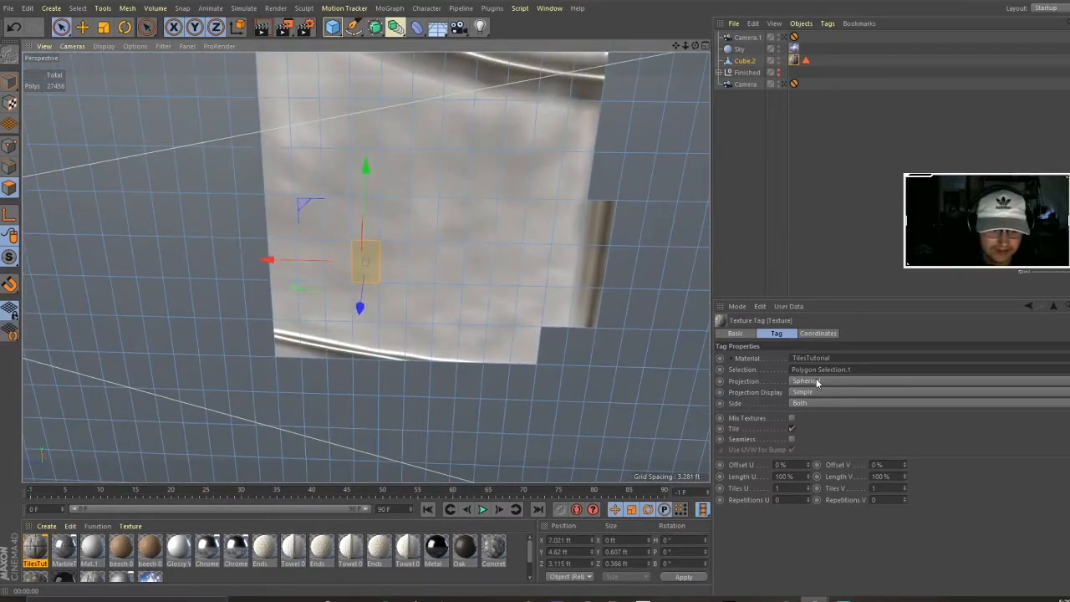
{"action": "left_click", "coordinate": [816, 381]}
{"action": "left_click", "coordinate": [784, 420]}
Render the viewport to inspect the tile displacement on the wall patch
{"action": "left_click_drag", "start_coordinate": [488, 329], "coordinate": [357, 368], "text": "alt"}
{"action": "left_click", "coordinate": [258, 29]}
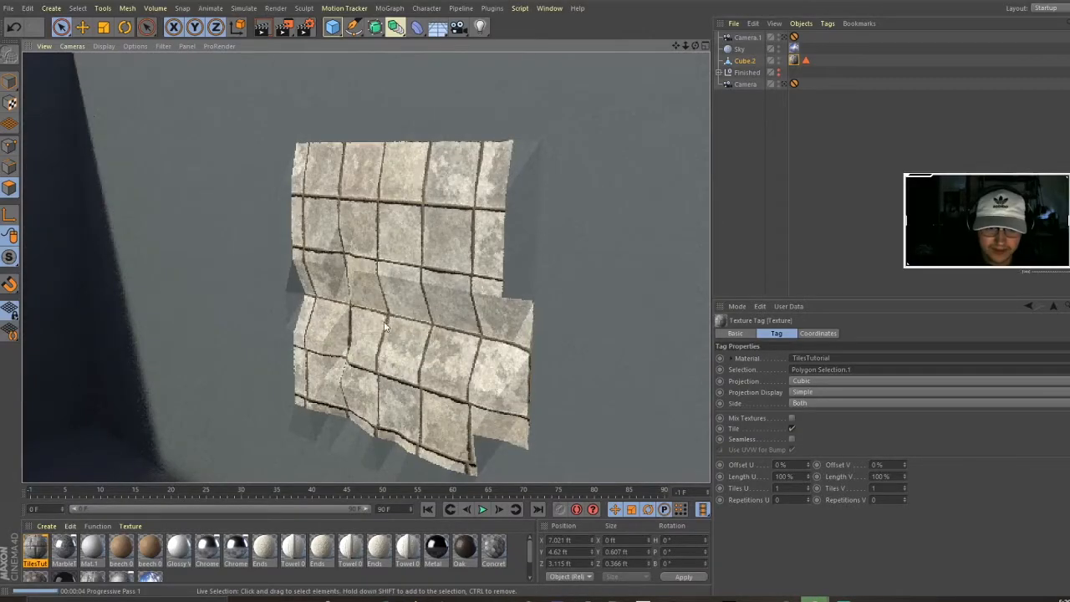
{"action": "left_click_drag", "start_coordinate": [355, 270], "coordinate": [377, 296], "text": "alt"}
{"action": "right_click_drag", "start_coordinate": [377, 296], "coordinate": [348, 298], "text": "alt"}
{"action": "left_click_drag", "start_coordinate": [349, 299], "coordinate": [366, 267], "text": "alt"}
Make the Finished room visible again and delete the untextured room copy Cube.2
{"action": "left_click", "coordinate": [782, 72]}
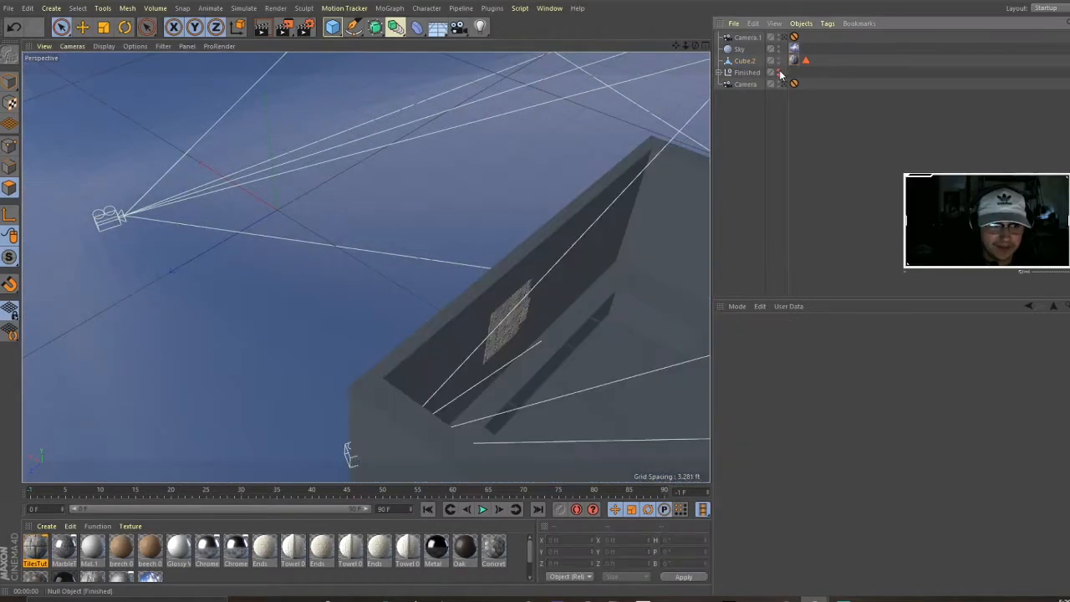
{"action": "left_click", "coordinate": [779, 71]}
{"action": "left_click", "coordinate": [633, 258]}
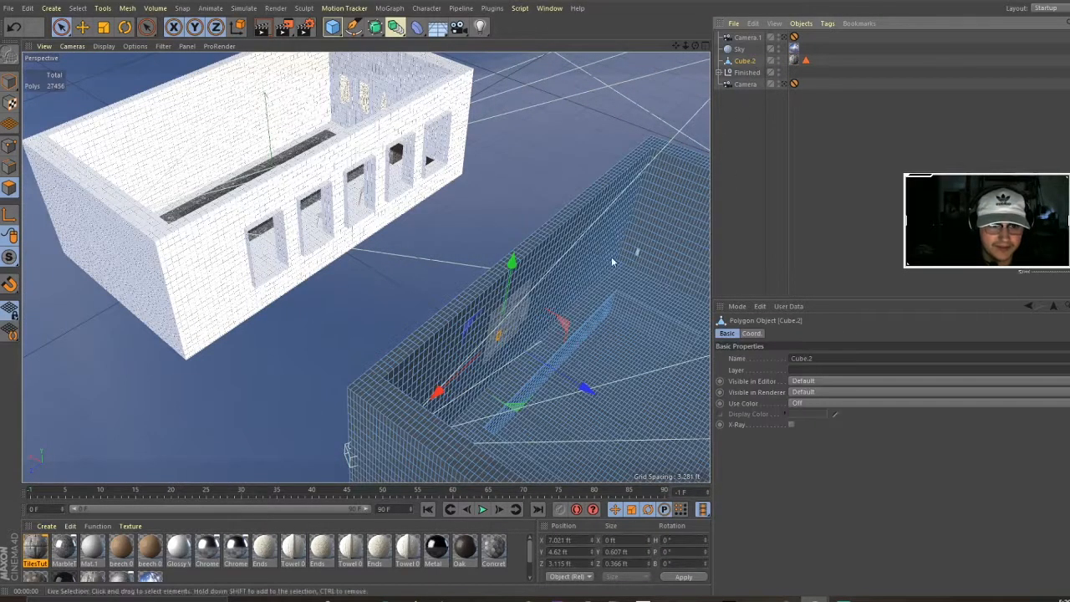
{"action": "left_click", "coordinate": [10, 81]}
{"action": "key", "text": "Delete"}
Examine the bench and chairs inside the finished pool room and open the Content Browser
{"action": "scroll", "coordinate": [169, 158], "scroll_direction": "up", "scroll_amount": 7}
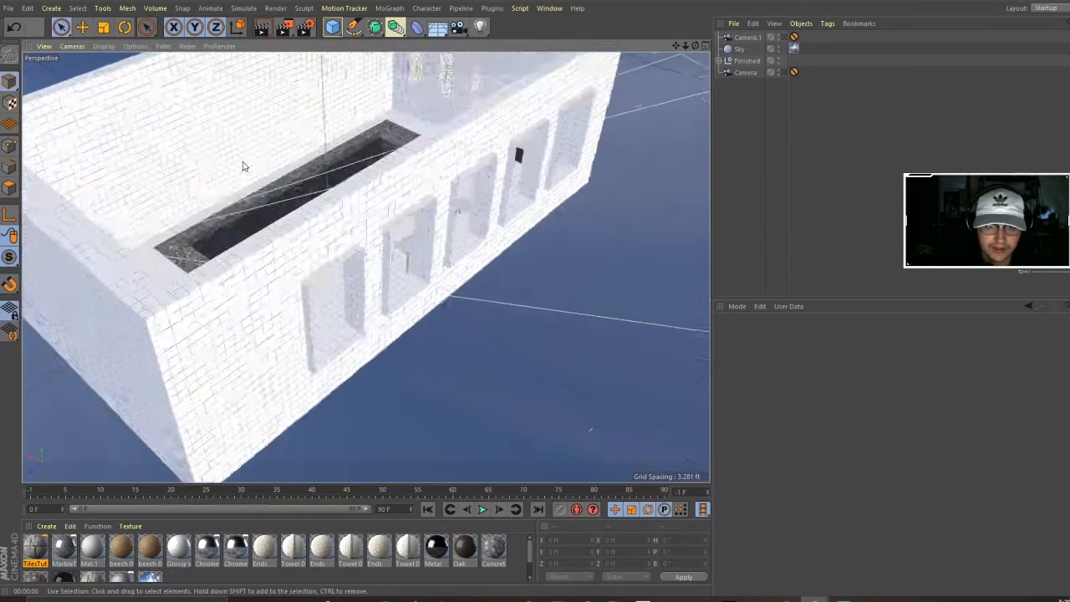
{"action": "left_click_drag", "start_coordinate": [358, 267], "coordinate": [391, 273], "text": "alt"}
{"action": "middle_click_drag", "start_coordinate": [406, 283], "coordinate": [371, 370], "text": "alt"}
{"action": "left_click_drag", "start_coordinate": [376, 349], "coordinate": [326, 296], "text": "alt"}
{"action": "right_click_drag", "start_coordinate": [414, 300], "coordinate": [522, 288], "text": "alt"}
{"action": "left_click_drag", "start_coordinate": [434, 298], "coordinate": [409, 256], "text": "alt"}
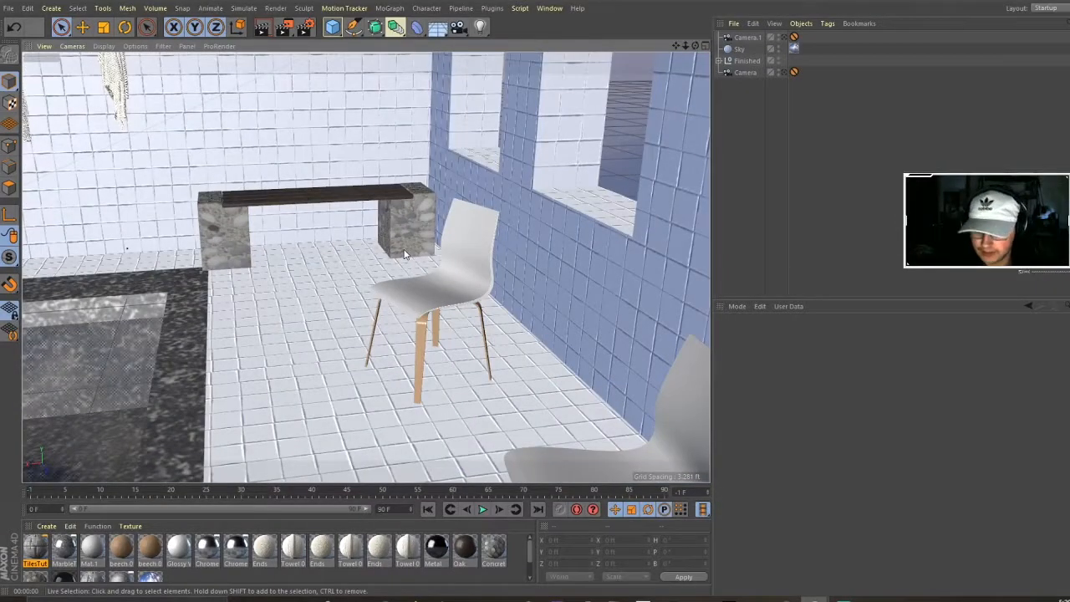
{"action": "left_click", "coordinate": [549, 8]}
{"action": "left_click", "coordinate": [578, 70]}
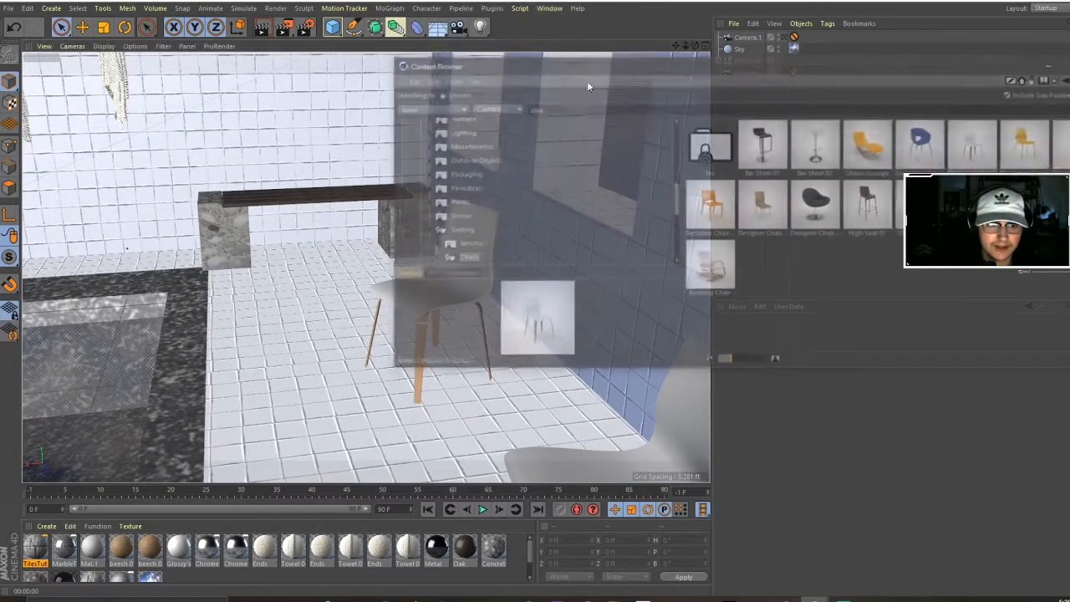
Search the Content Browser presets for "towel" and compare the results with the towels hanging in the room
{"action": "left_click_drag", "start_coordinate": [589, 64], "coordinate": [490, 70]}
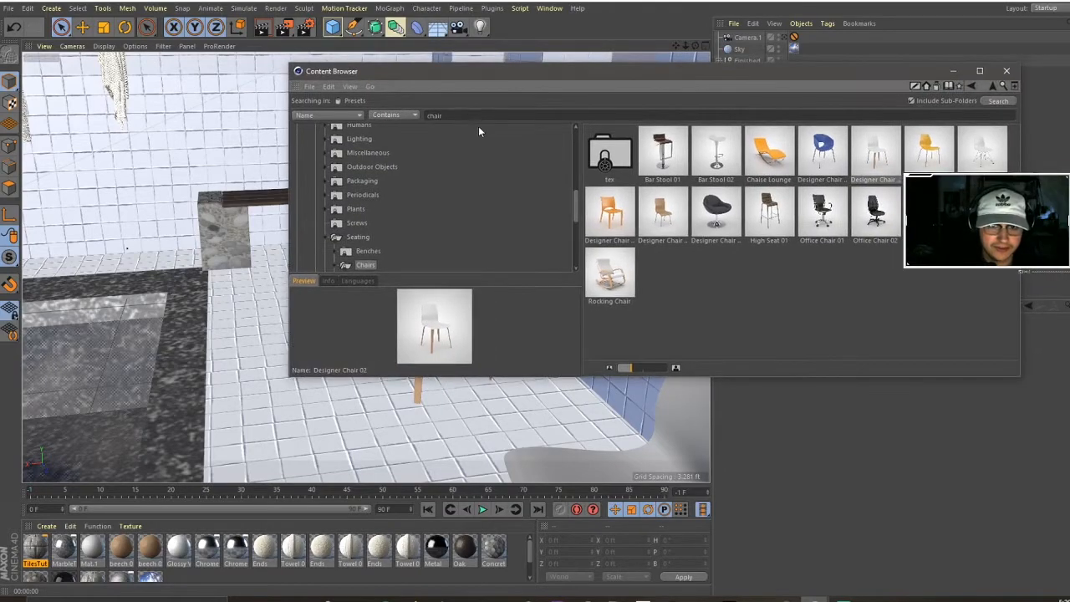
{"action": "scroll", "coordinate": [410, 239], "scroll_direction": "up", "scroll_amount": 5}
{"action": "scroll", "coordinate": [383, 225], "scroll_direction": "down", "scroll_amount": 5}
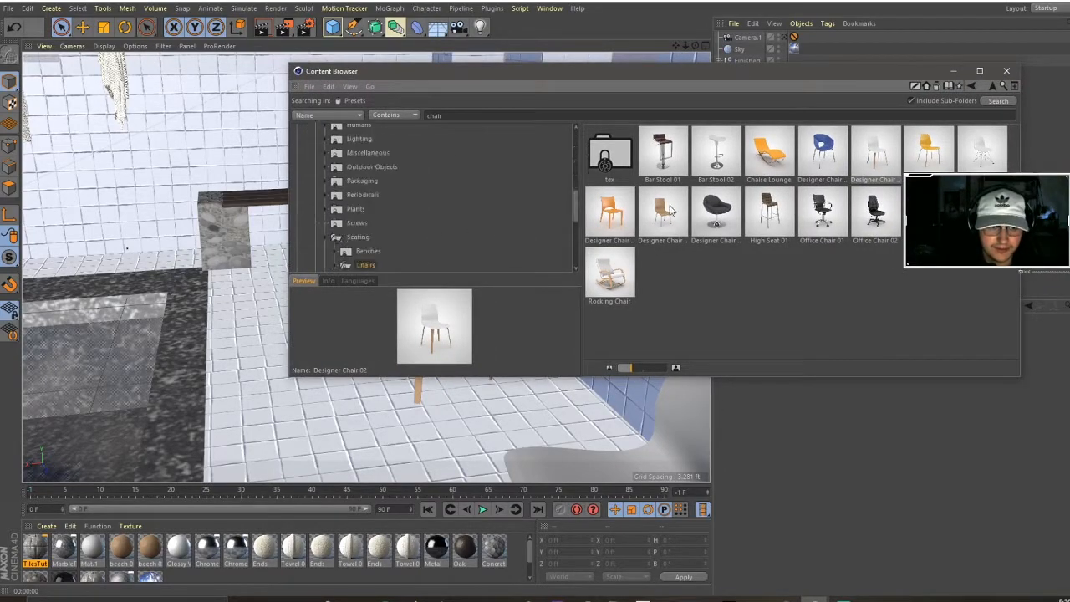
{"action": "left_click", "coordinate": [776, 114]}
{"action": "type", "text": "towel"}
{"action": "key", "text": "Return"}
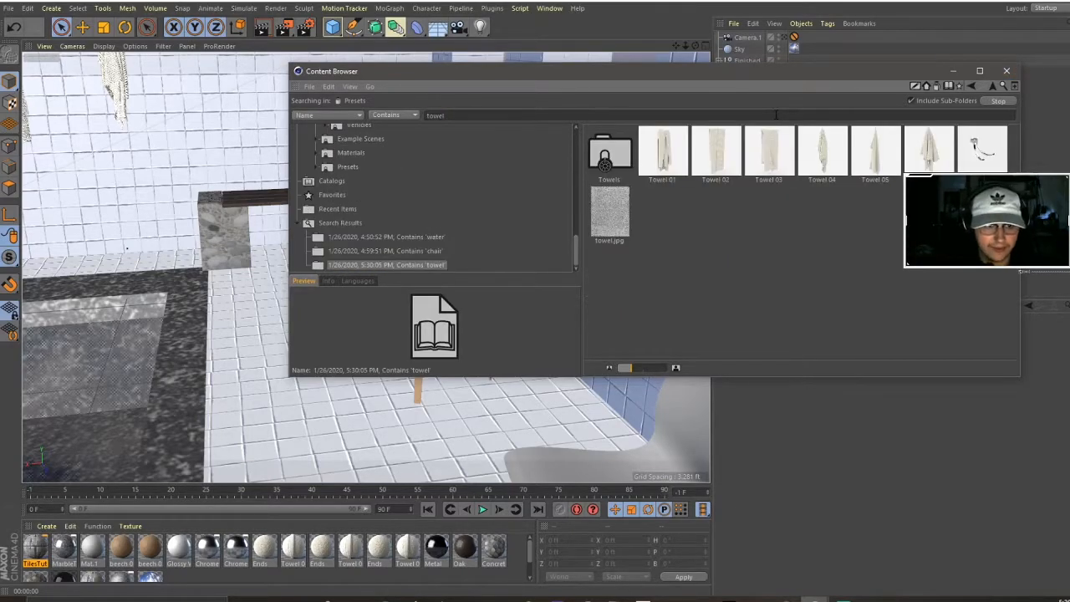
{"action": "middle_click_drag", "start_coordinate": [144, 137], "coordinate": [286, 220], "text": "alt"}
{"action": "right_click_drag", "start_coordinate": [144, 136], "coordinate": [92, 177], "text": "alt"}
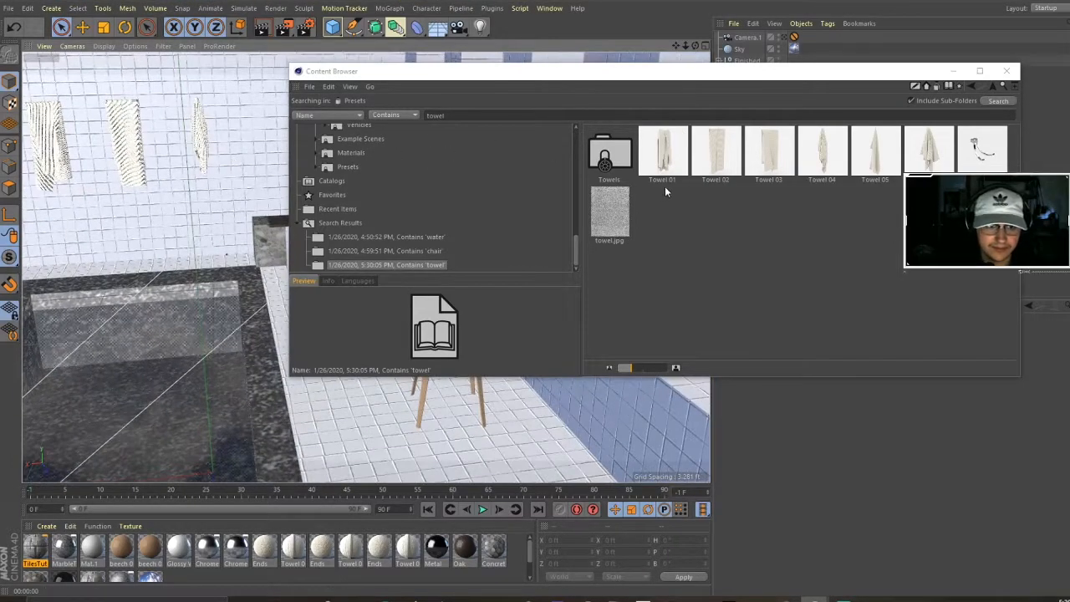
Try adding the Towel 01 preset to the scene, close the Content Browser and delete the added towel
{"action": "double_click", "coordinate": [662, 167]}
{"action": "left_click", "coordinate": [1014, 72]}
{"action": "left_click_drag", "start_coordinate": [502, 334], "coordinate": [437, 346], "text": "alt"}
{"action": "key", "text": "Delete"}
Select the water cube in the pool and examine how it fills the basin
{"action": "left_click", "coordinate": [295, 223]}
{"action": "right_click_drag", "start_coordinate": [360, 242], "coordinate": [469, 240], "text": "alt"}
{"action": "left_click_drag", "start_coordinate": [424, 241], "coordinate": [380, 234], "text": "alt"}
{"action": "right_click_drag", "start_coordinate": [380, 238], "coordinate": [391, 245], "text": "alt"}
{"action": "left_click", "coordinate": [724, 60]}
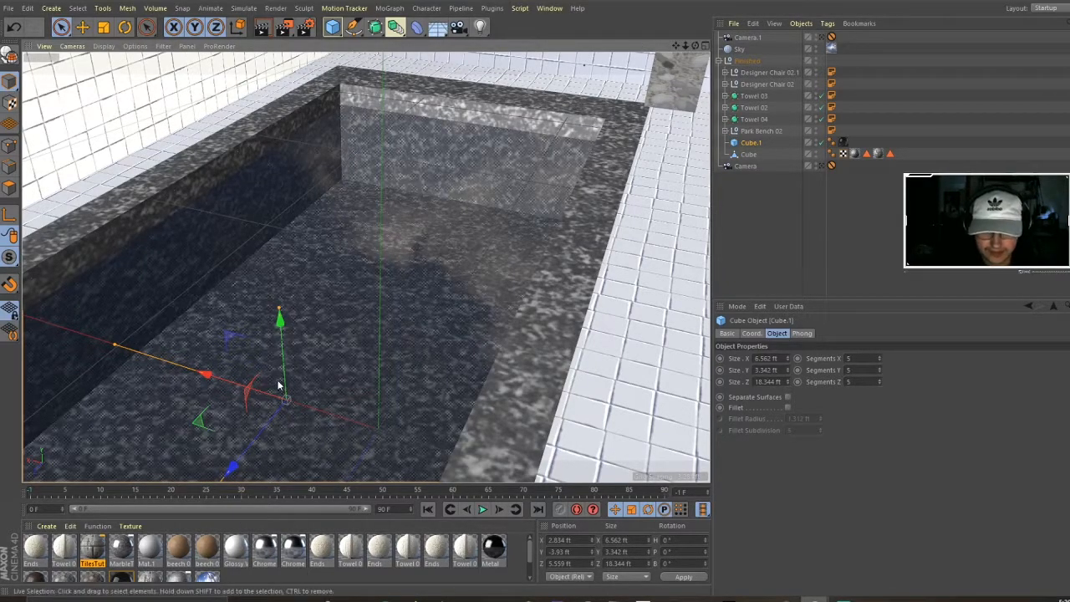
{"action": "left_click_drag", "start_coordinate": [310, 355], "coordinate": [343, 346], "text": "alt"}
{"action": "scroll", "coordinate": [427, 341], "scroll_direction": "down", "scroll_amount": 8}
{"action": "scroll", "coordinate": [427, 341], "scroll_direction": "up", "scroll_amount": 3}
View the room through Camera, leave the camera view and examine the room from above
{"action": "left_click", "coordinate": [826, 167]}
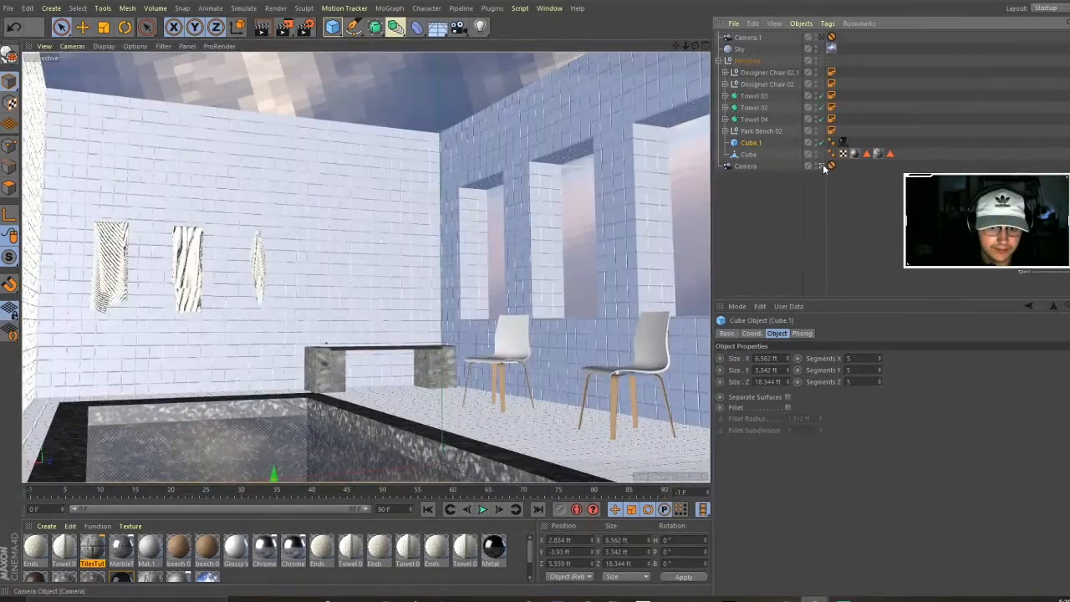
{"action": "left_click", "coordinate": [823, 166]}
{"action": "left_click_drag", "start_coordinate": [540, 293], "coordinate": [559, 302], "text": "alt"}
{"action": "scroll", "coordinate": [561, 303], "scroll_direction": "down", "scroll_amount": 5}
{"action": "scroll", "coordinate": [494, 313], "scroll_direction": "up", "scroll_amount": 4}
{"action": "left_click_drag", "start_coordinate": [494, 312], "coordinate": [505, 284], "text": "alt"}
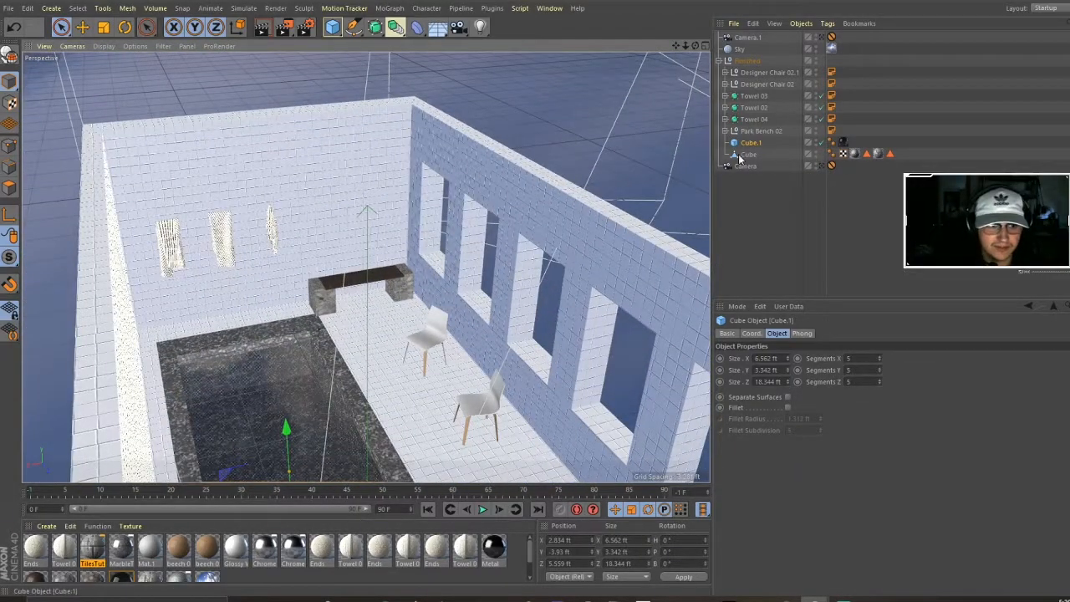
Add a cube beside the pool room, flatten it into a slab about 0.366 ft high and make it editable for polygon editing
{"action": "left_click_drag", "start_coordinate": [405, 294], "coordinate": [221, 248], "text": "alt"}
{"action": "right_click_drag", "start_coordinate": [290, 248], "coordinate": [423, 251], "text": "alt"}
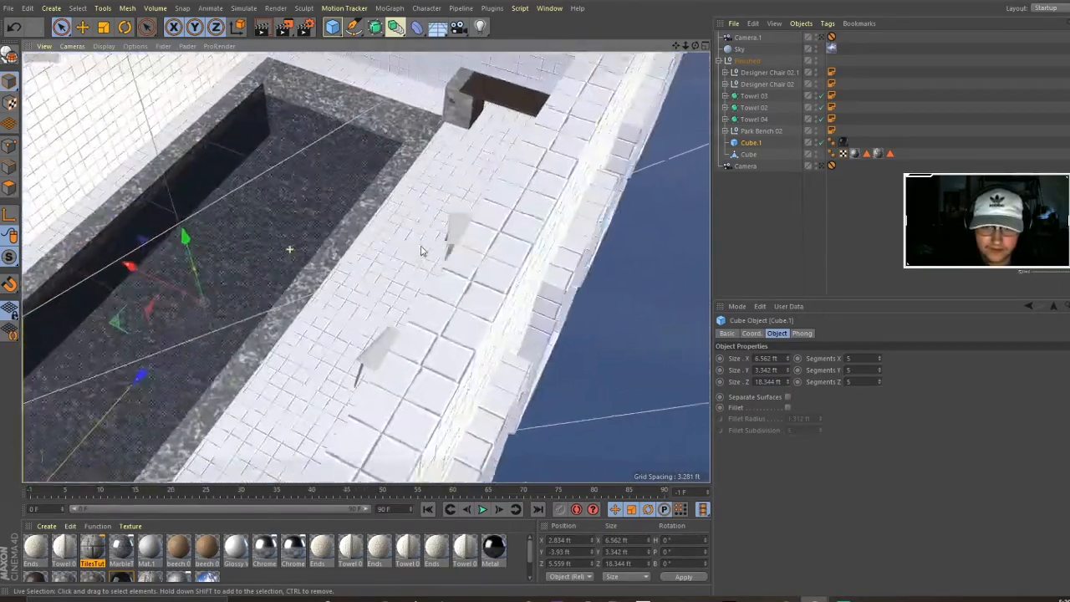
{"action": "right_click_drag", "start_coordinate": [515, 251], "coordinate": [482, 267], "text": "alt"}
{"action": "left_click_drag", "start_coordinate": [482, 268], "coordinate": [425, 266], "text": "alt"}
{"action": "right_click_drag", "start_coordinate": [244, 286], "coordinate": [356, 279], "text": "alt"}
{"action": "left_click_drag", "start_coordinate": [356, 280], "coordinate": [490, 284], "text": "alt"}
{"action": "right_click_drag", "start_coordinate": [490, 284], "coordinate": [473, 304], "text": "alt"}
{"action": "middle_click_drag", "start_coordinate": [473, 304], "coordinate": [333, 102], "text": "alt"}
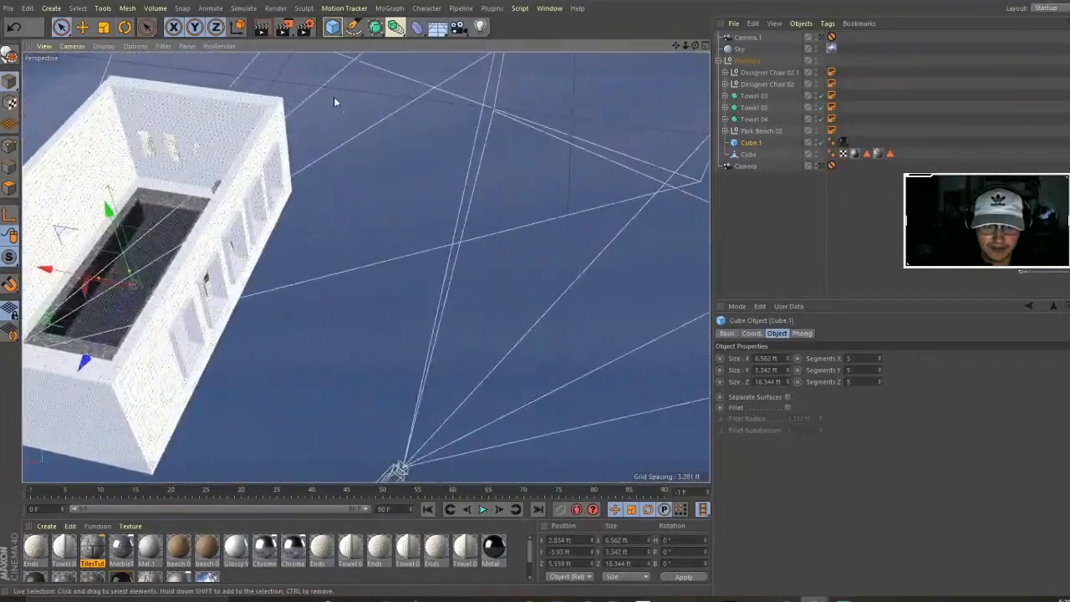
{"action": "left_click", "coordinate": [332, 27]}
{"action": "left_click_drag", "start_coordinate": [106, 289], "coordinate": [424, 343]}
{"action": "left_click", "coordinate": [10, 55]}
{"action": "left_click", "coordinate": [9, 187]}
Select the slab's top polygon, delete the leftover towel material and apply TilesTutorial to the selected face
{"action": "right_click_drag", "start_coordinate": [403, 342], "coordinate": [535, 342], "text": "alt"}
{"action": "left_click_drag", "start_coordinate": [481, 338], "coordinate": [348, 332], "text": "alt"}
{"action": "key", "text": "ctrl+a"}
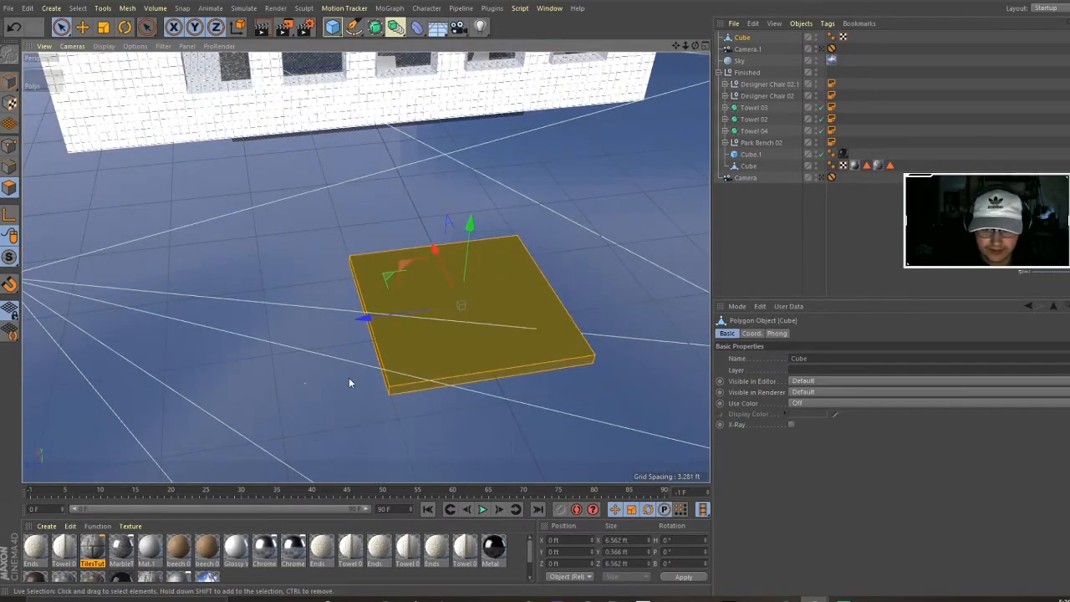
{"action": "left_click", "coordinate": [402, 334]}
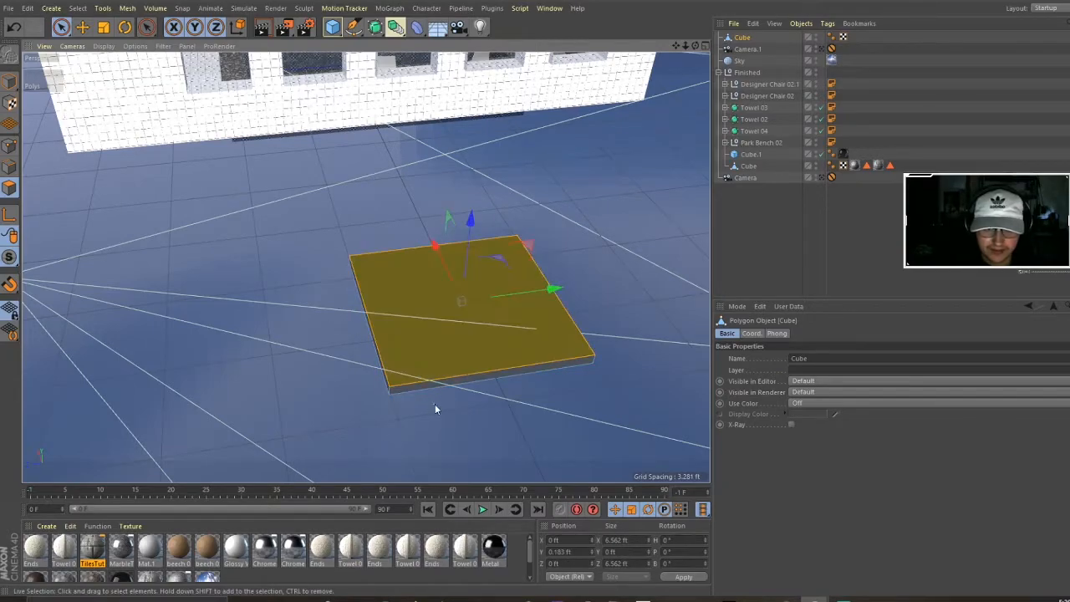
{"action": "left_click", "coordinate": [66, 552]}
{"action": "key", "text": "Delete"}
{"action": "left_click", "coordinate": [67, 552]}
{"action": "right_click", "coordinate": [67, 553]}
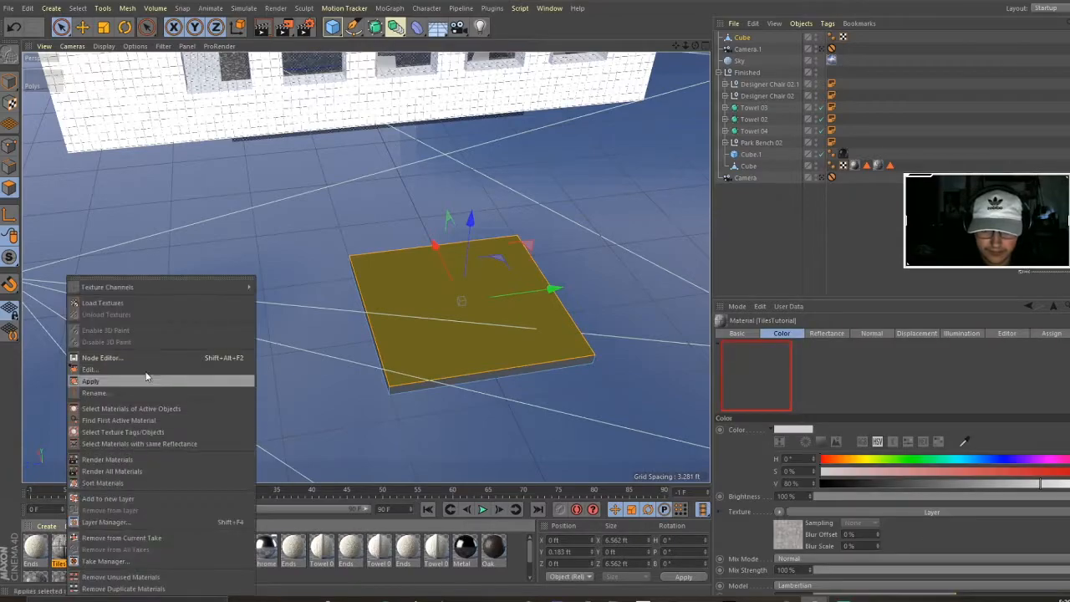
{"action": "left_click", "coordinate": [107, 382]}
{"action": "scroll", "coordinate": [458, 353], "scroll_direction": "up", "scroll_amount": 5}
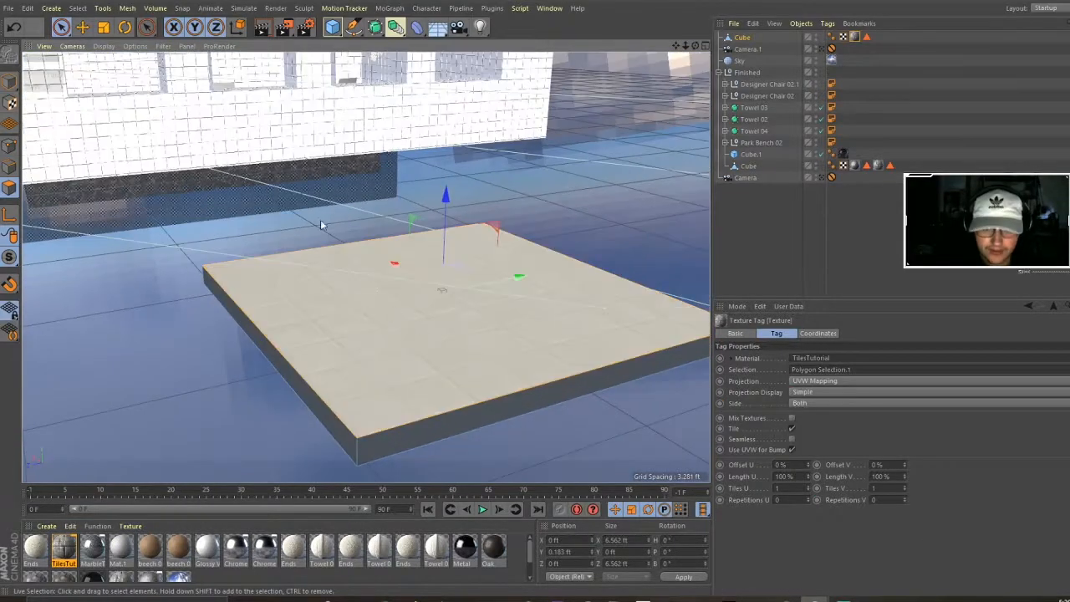
Invert the polygon selection on the slab and apply MarbleTutorial to its remaining faces
{"action": "left_click", "coordinate": [77, 7]}
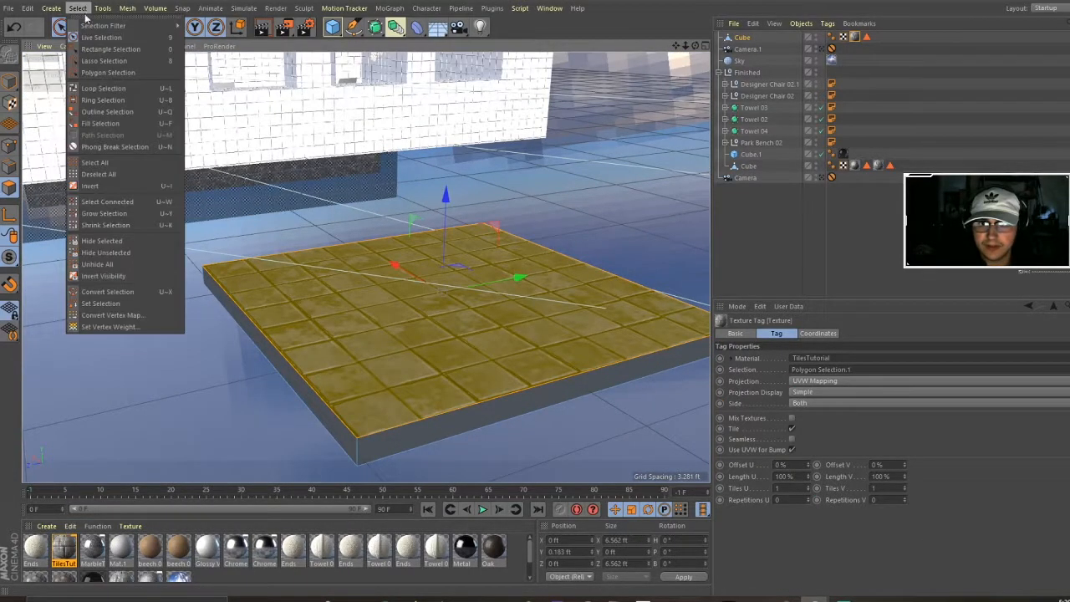
{"action": "left_click", "coordinate": [90, 186]}
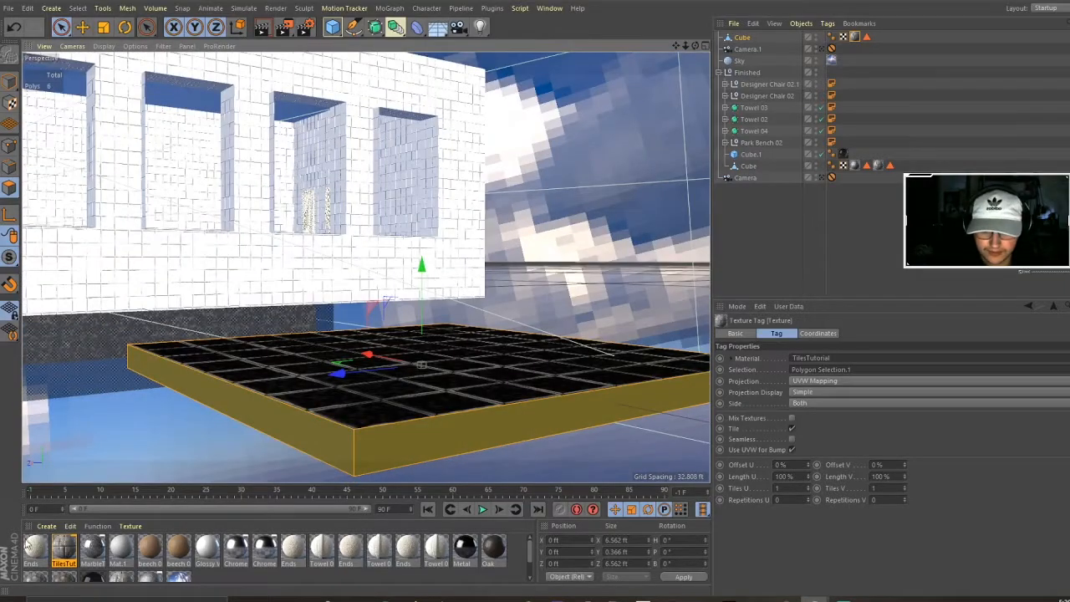
{"action": "right_click", "coordinate": [95, 548]}
{"action": "left_click", "coordinate": [126, 381]}
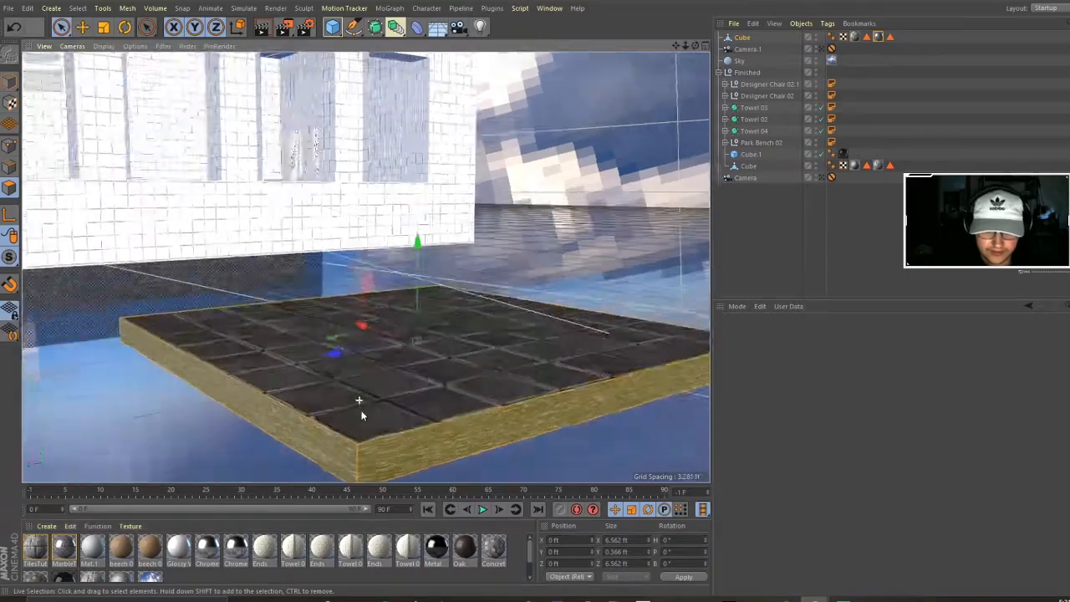
{"action": "left_click_drag", "start_coordinate": [362, 415], "coordinate": [399, 256], "text": "alt"}
{"action": "left_click_drag", "start_coordinate": [310, 122], "coordinate": [392, 435], "text": "alt"}
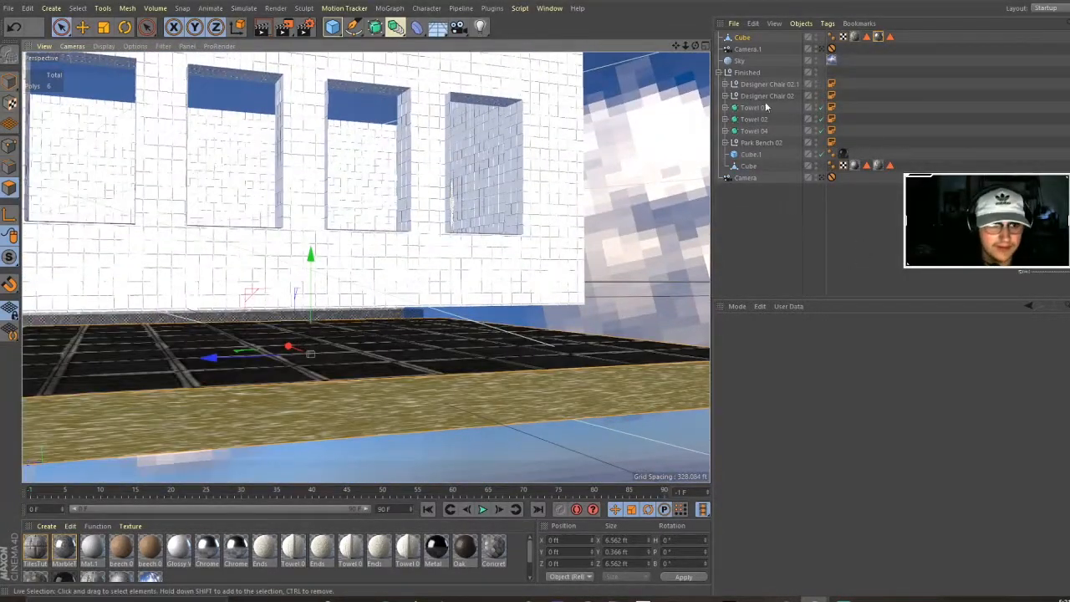
Set the projection of the slab's MarbleTutorial texture tag to Cubic
{"action": "left_click", "coordinate": [855, 37]}
{"action": "left_click", "coordinate": [877, 37]}
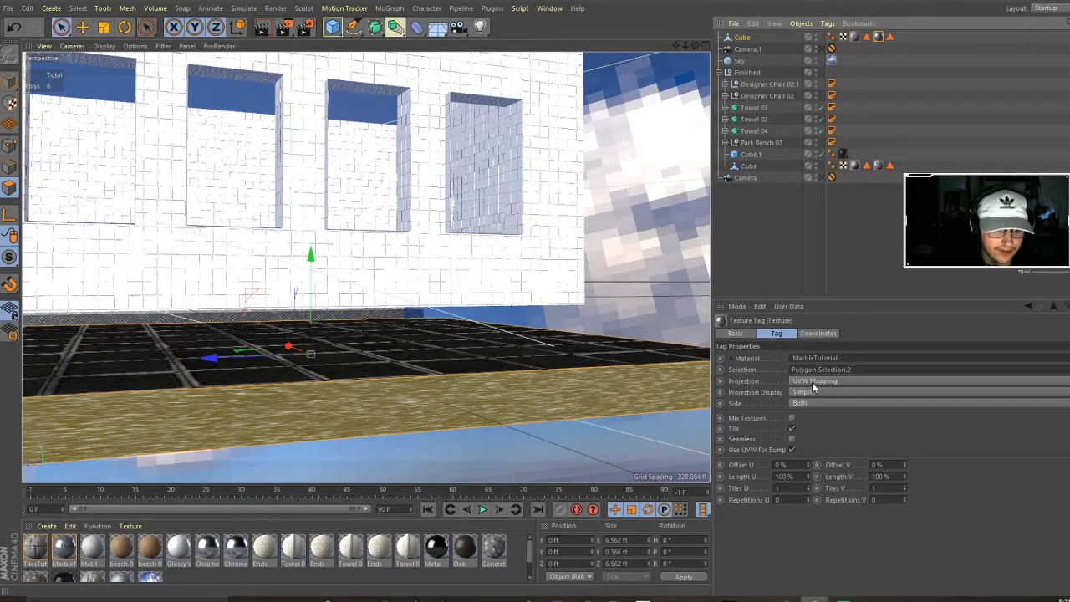
{"action": "left_click", "coordinate": [815, 381]}
{"action": "left_click", "coordinate": [816, 437]}
{"action": "left_click_drag", "start_coordinate": [490, 411], "coordinate": [498, 292], "text": "alt"}
{"action": "right_click_drag", "start_coordinate": [494, 296], "coordinate": [375, 302], "text": "alt"}
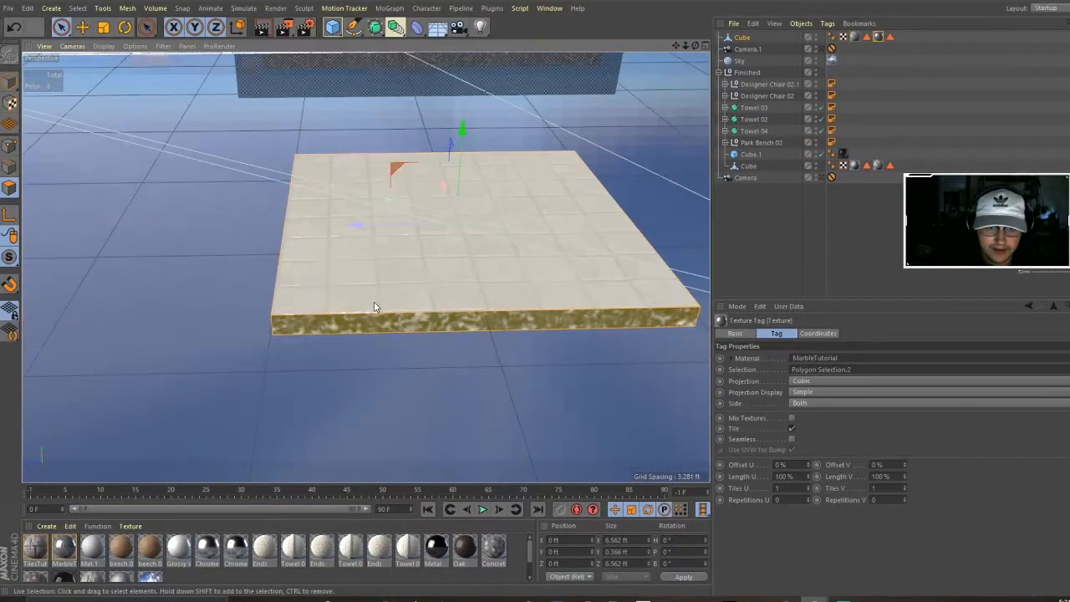
Subdivide the polygons of the test slab four times
{"action": "left_click_drag", "start_coordinate": [416, 284], "coordinate": [433, 269], "text": "alt"}
{"action": "right_click", "coordinate": [433, 269]}
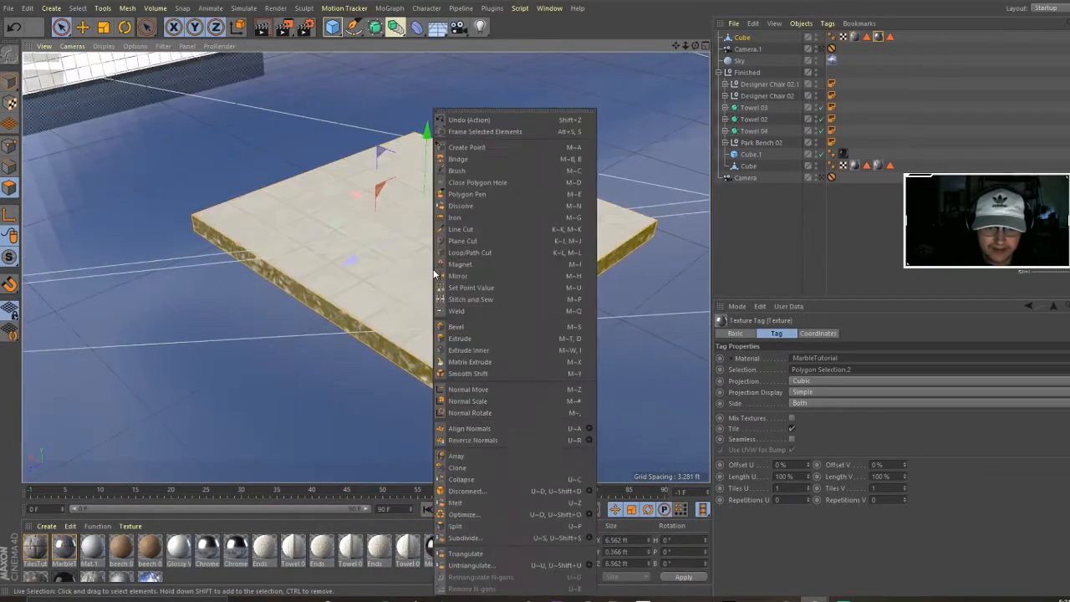
{"action": "left_click", "coordinate": [473, 537]}
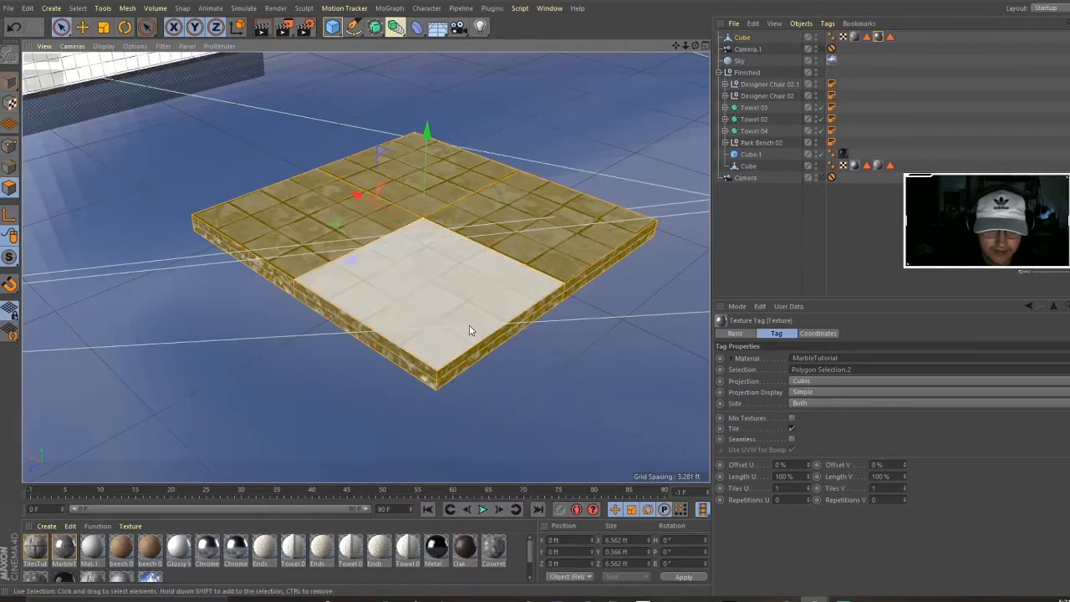
{"action": "right_click", "coordinate": [469, 325]}
{"action": "left_click", "coordinate": [518, 536]}
{"action": "right_click", "coordinate": [432, 326]}
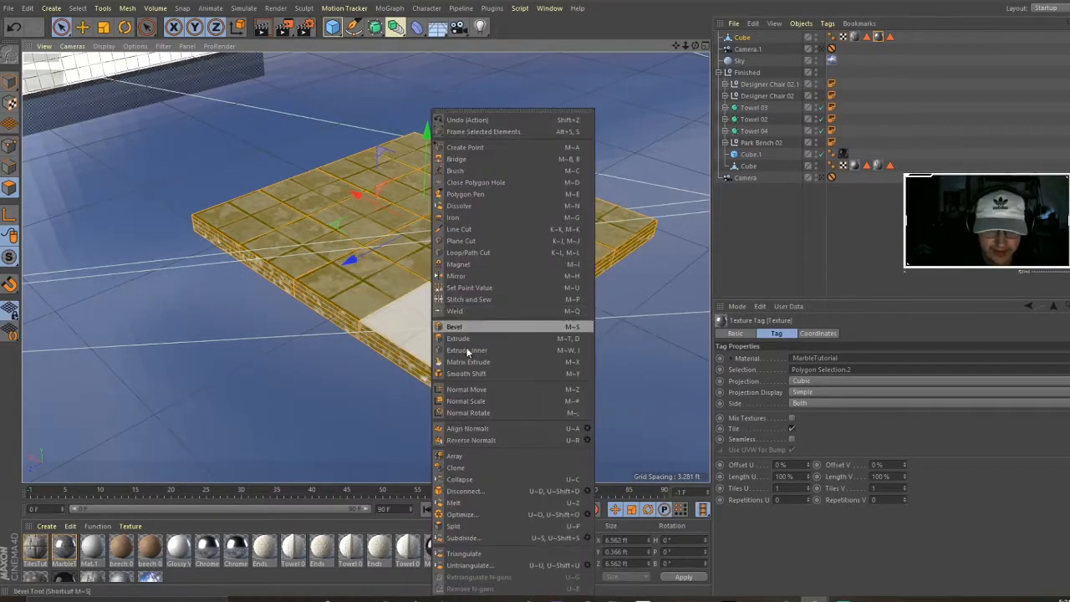
{"action": "left_click", "coordinate": [494, 537]}
{"action": "right_click", "coordinate": [434, 325]}
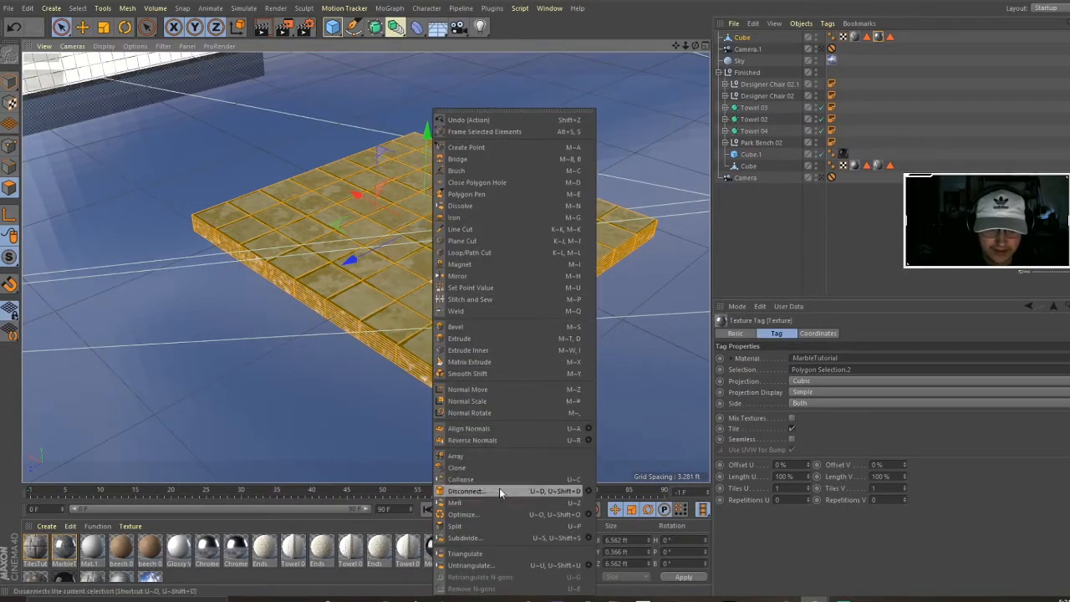
{"action": "left_click", "coordinate": [475, 537]}
Render the viewport to inspect the tile and marble displacement on the subdivided slab
{"action": "left_click", "coordinate": [262, 28]}
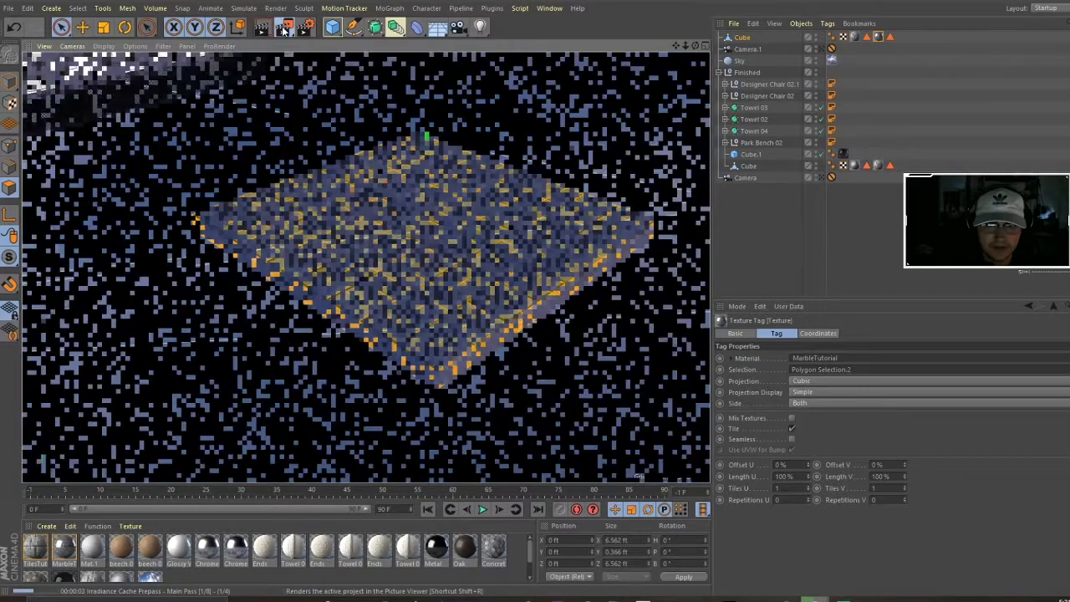
{"action": "left_click", "coordinate": [282, 27]}
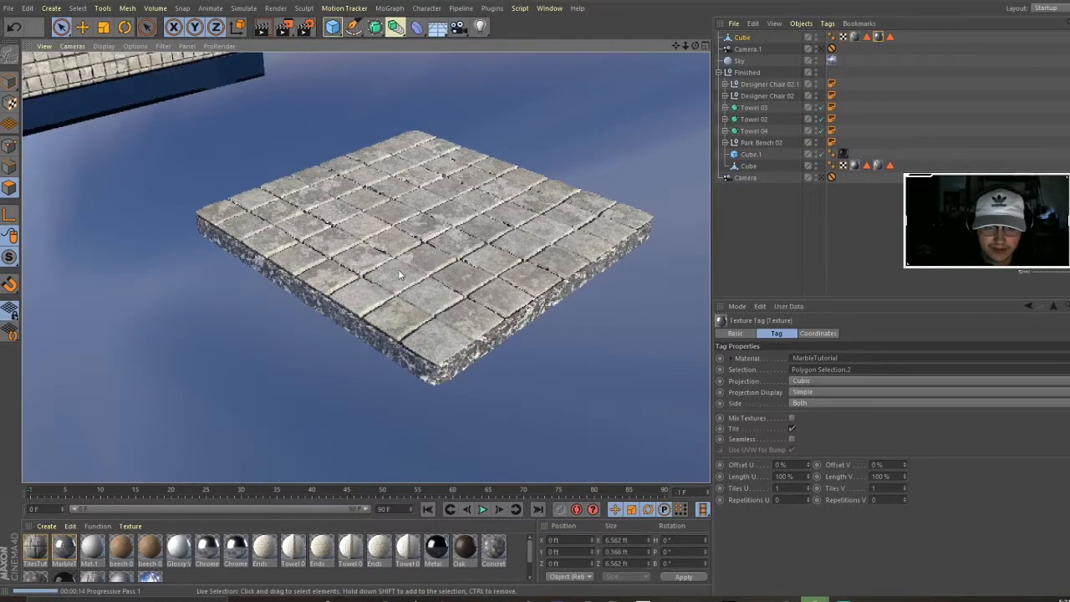
Delete the test slab from the scene
{"action": "left_click", "coordinate": [742, 38]}
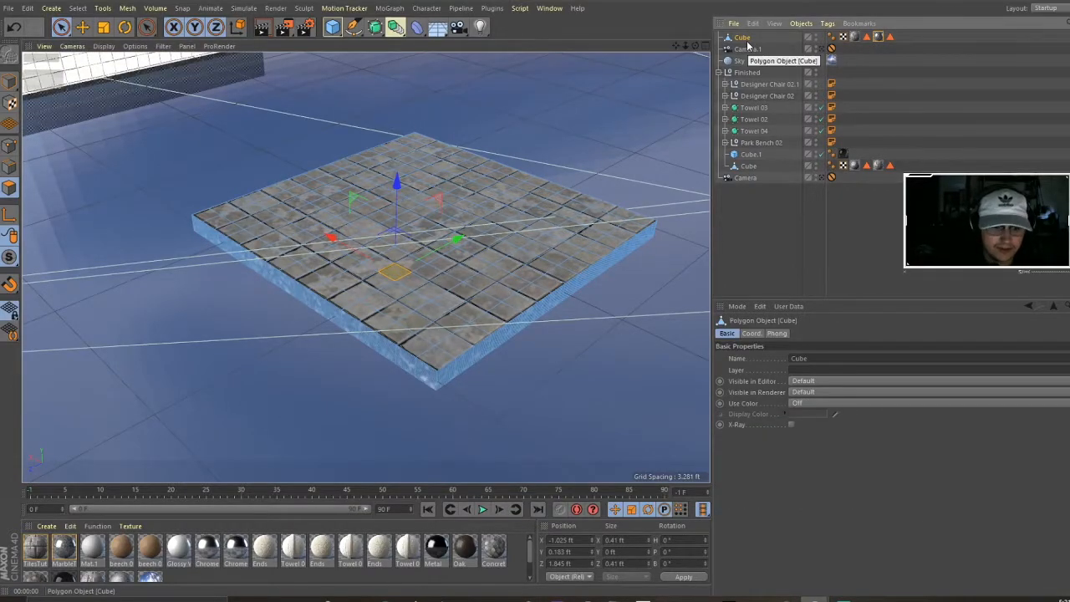
{"action": "left_click", "coordinate": [413, 158]}
{"action": "key", "text": "Delete"}
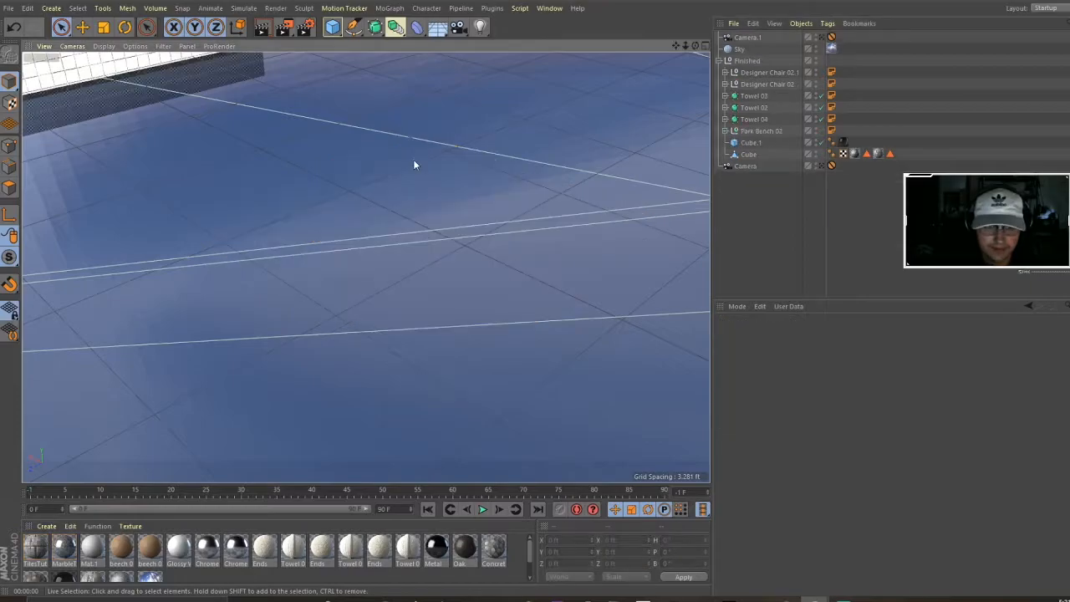
Replace the materials in the room Cube's two texture tags with MarbleTutorial and TilesTutorial, and view the room through Camera
{"action": "middle_click_drag", "start_coordinate": [90, 74], "coordinate": [431, 285], "text": "alt"}
{"action": "left_click_drag", "start_coordinate": [432, 285], "coordinate": [631, 385], "text": "alt"}
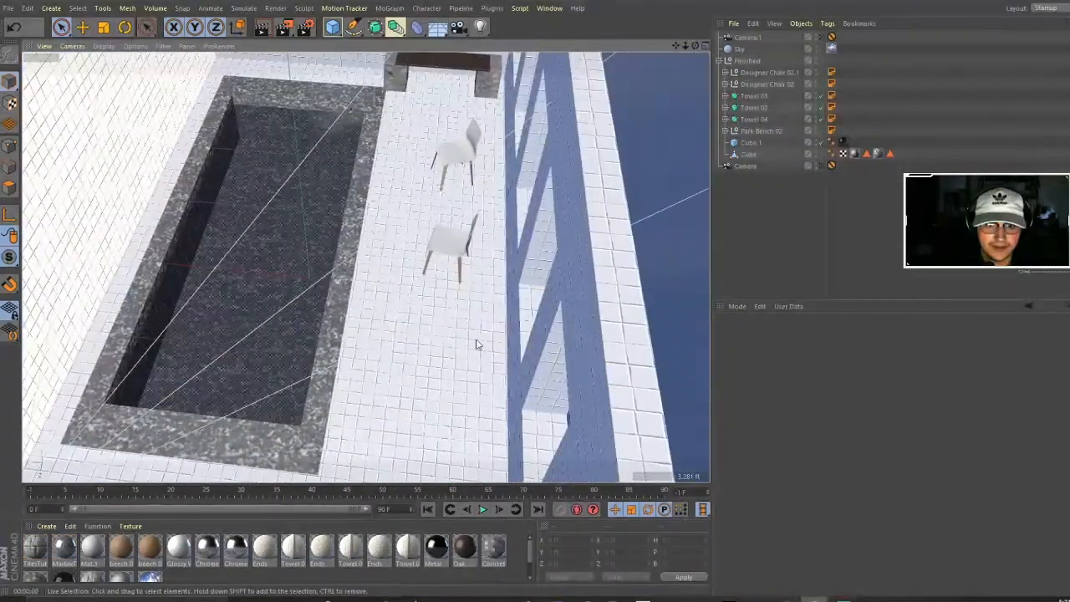
{"action": "right_click_drag", "start_coordinate": [333, 308], "coordinate": [398, 311], "text": "alt"}
{"action": "left_click_drag", "start_coordinate": [355, 307], "coordinate": [435, 259], "text": "alt"}
{"action": "left_click_drag", "start_coordinate": [326, 280], "coordinate": [502, 306], "text": "alt"}
{"action": "left_click", "coordinate": [67, 551]}
{"action": "left_click_drag", "start_coordinate": [71, 559], "coordinate": [863, 156]}
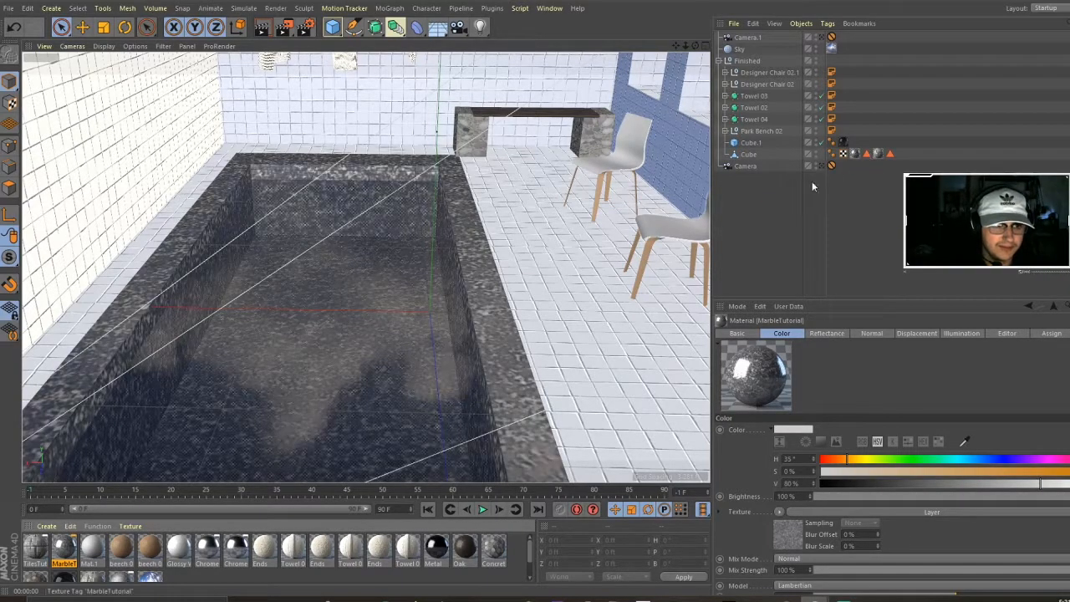
{"action": "left_click_drag", "start_coordinate": [34, 550], "coordinate": [879, 154]}
{"action": "left_click_drag", "start_coordinate": [527, 290], "coordinate": [552, 269], "text": "alt"}
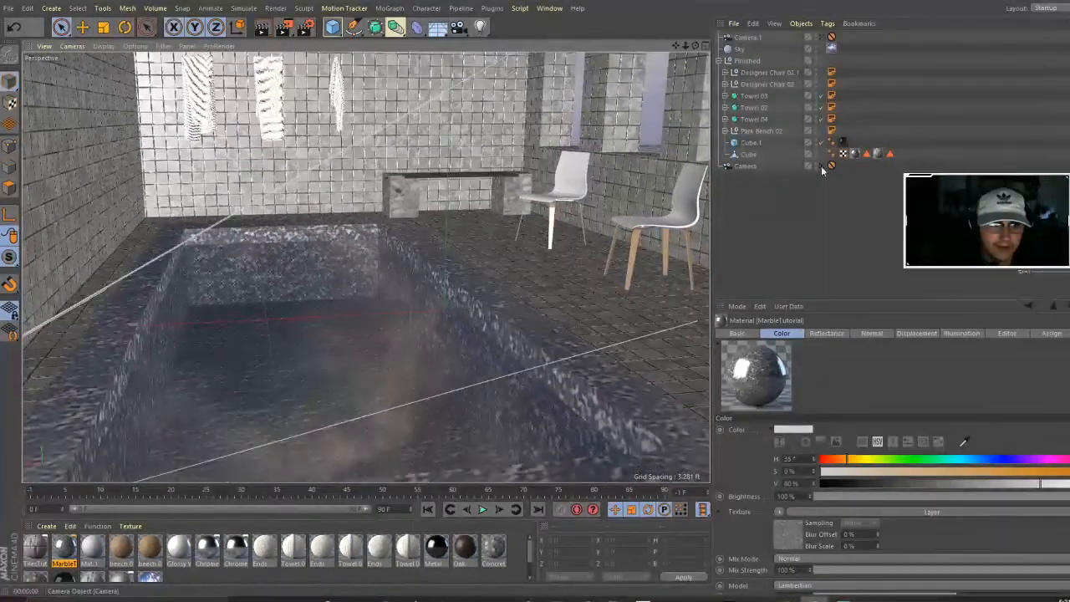
{"action": "left_click", "coordinate": [821, 165]}
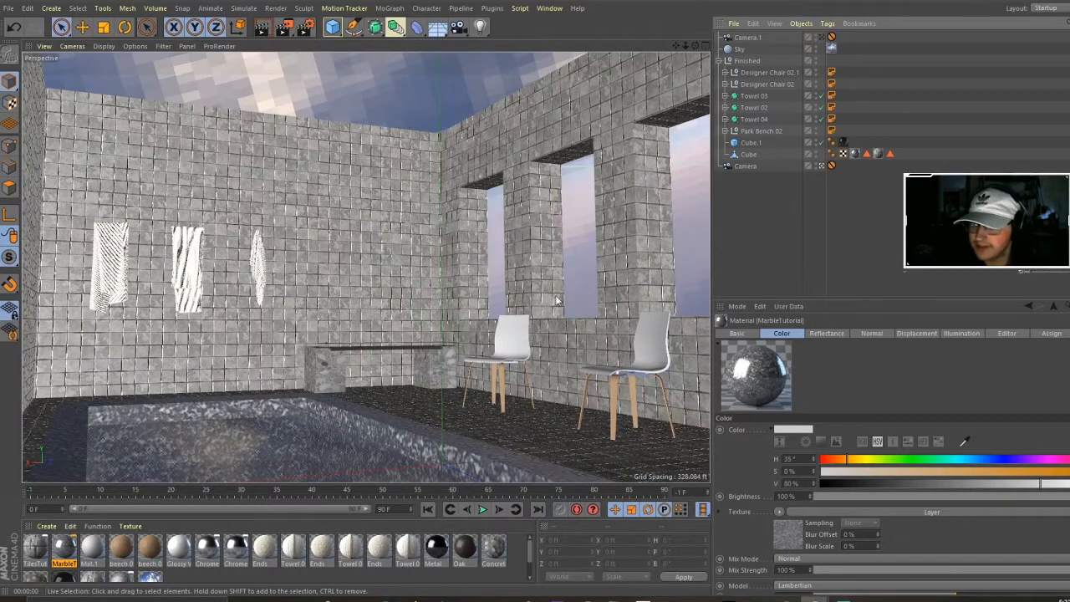
Set the Physical renderer's sampler to Fixed in the render settings and check the Global Illumination options
{"action": "left_click", "coordinate": [306, 27]}
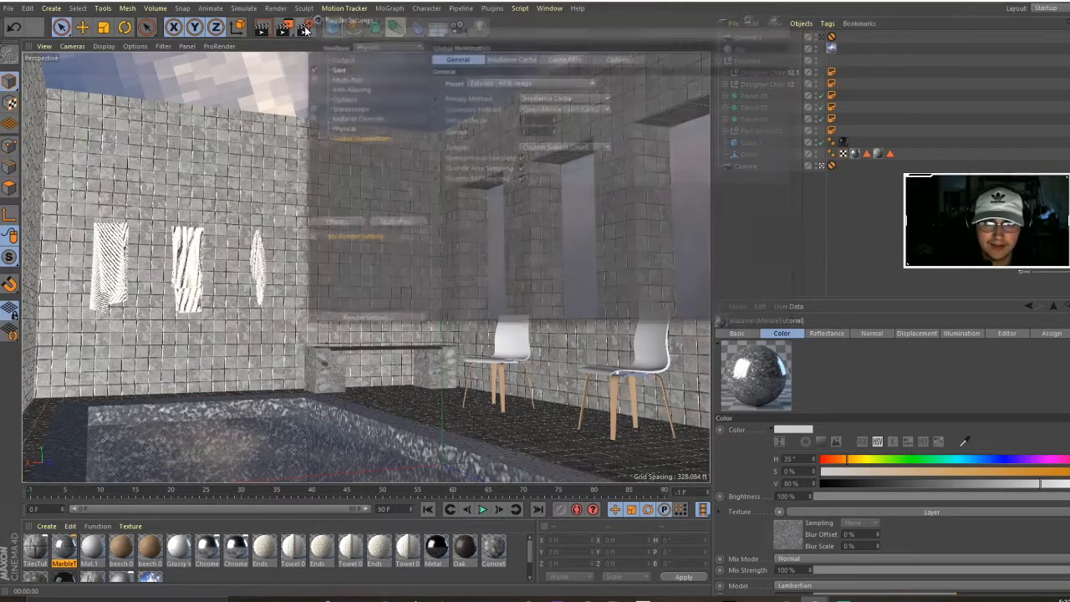
{"action": "left_click", "coordinate": [342, 128]}
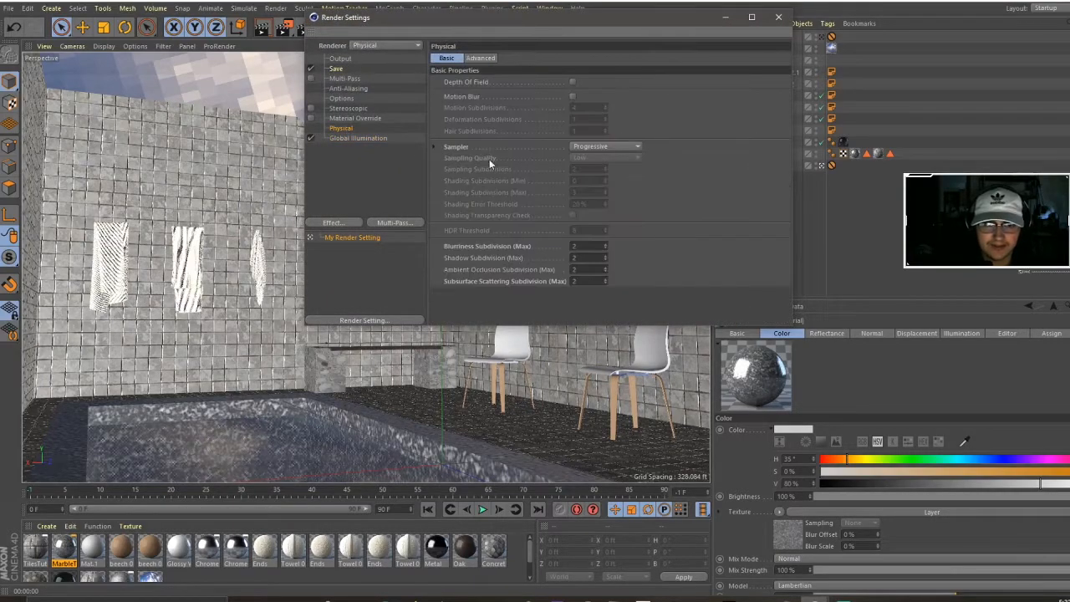
{"action": "left_click", "coordinate": [595, 147]}
{"action": "left_click", "coordinate": [585, 158]}
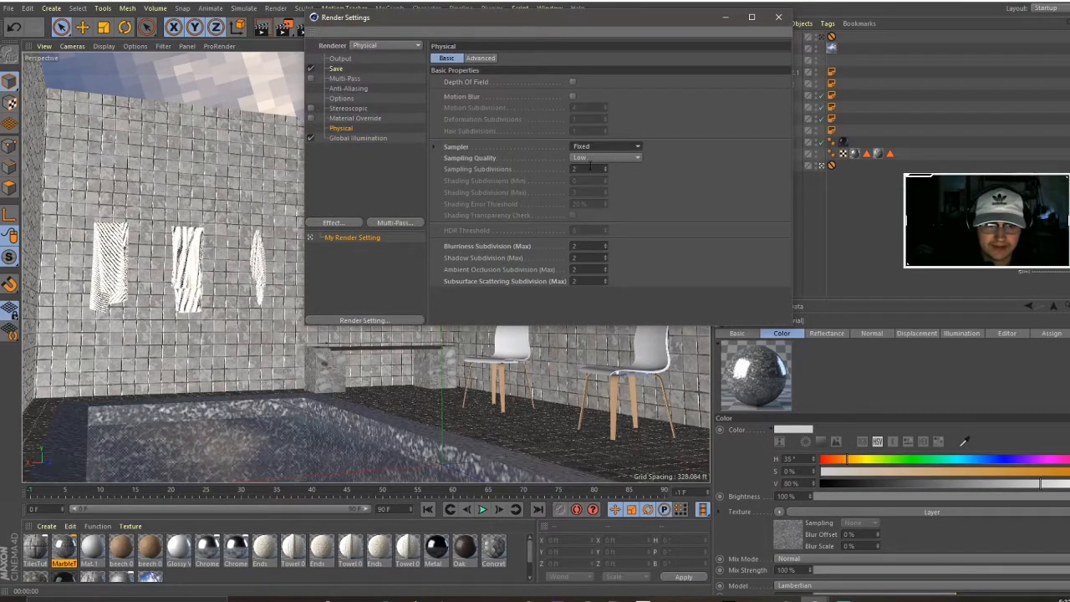
{"action": "left_click", "coordinate": [353, 137]}
{"action": "left_click", "coordinate": [349, 129]}
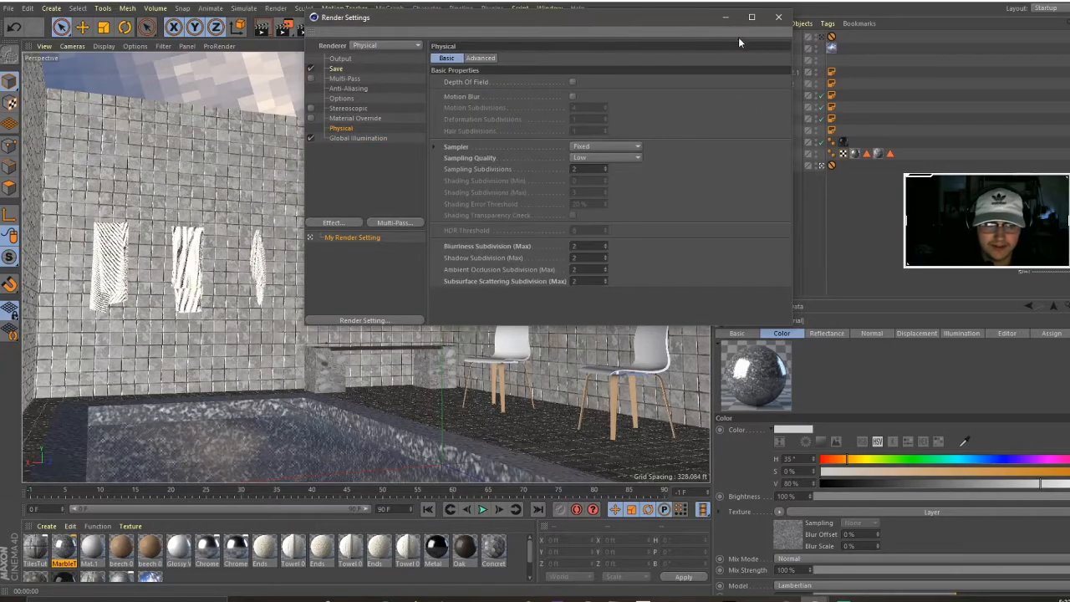
Close the render settings and examine the bench's stone block, floor and pool edge up close in the finished room render
{"action": "left_click", "coordinate": [778, 18]}
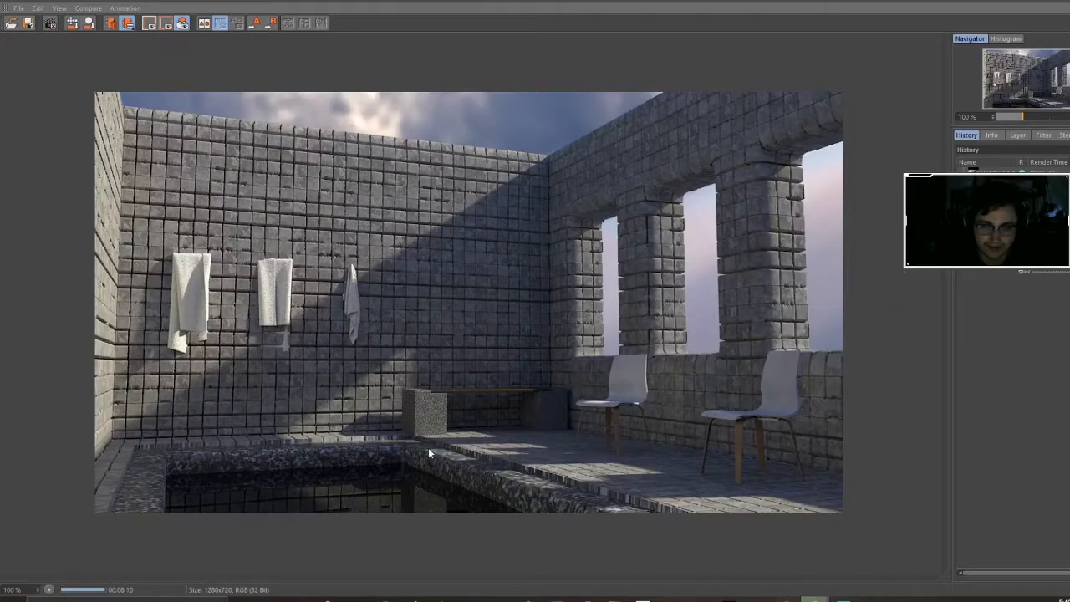
{"action": "scroll", "coordinate": [430, 449], "scroll_direction": "up", "scroll_amount": 10}
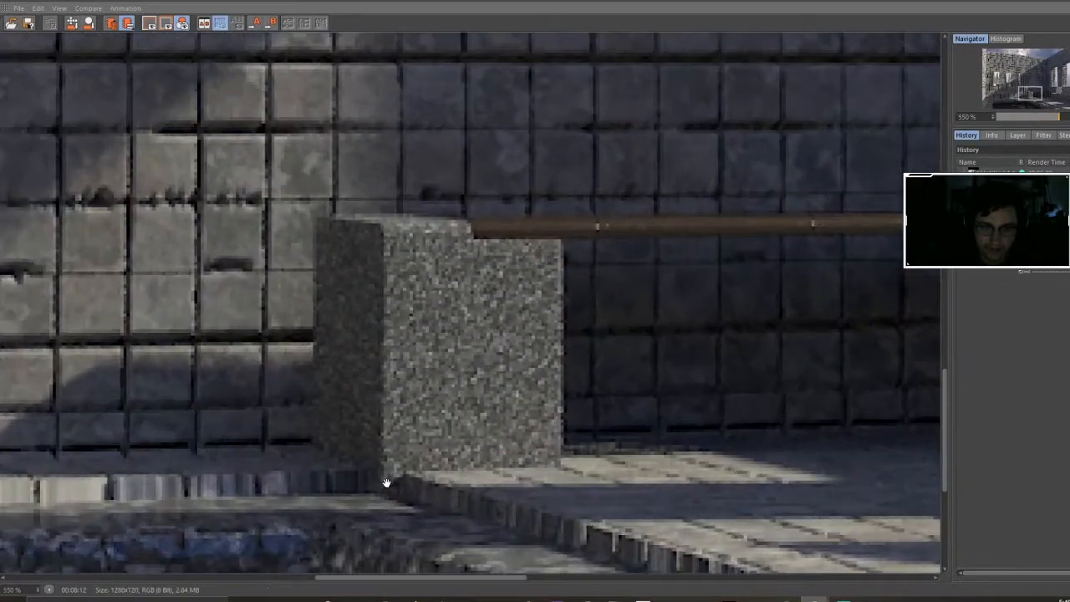
{"action": "scroll", "coordinate": [386, 483], "scroll_direction": "down", "scroll_amount": 8}
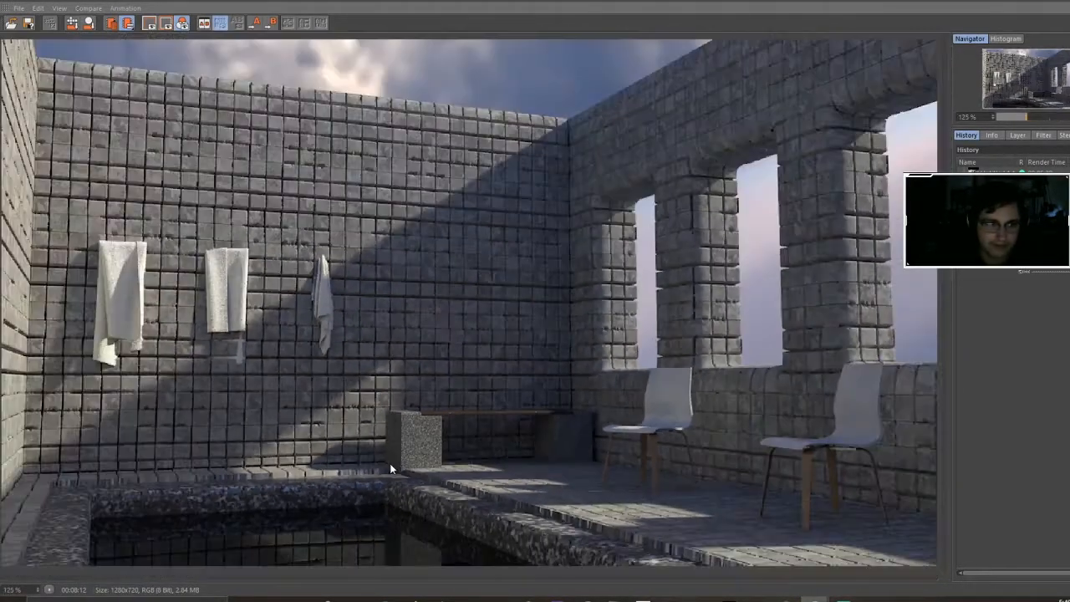
{"action": "scroll", "coordinate": [390, 463], "scroll_direction": "down", "scroll_amount": 2}
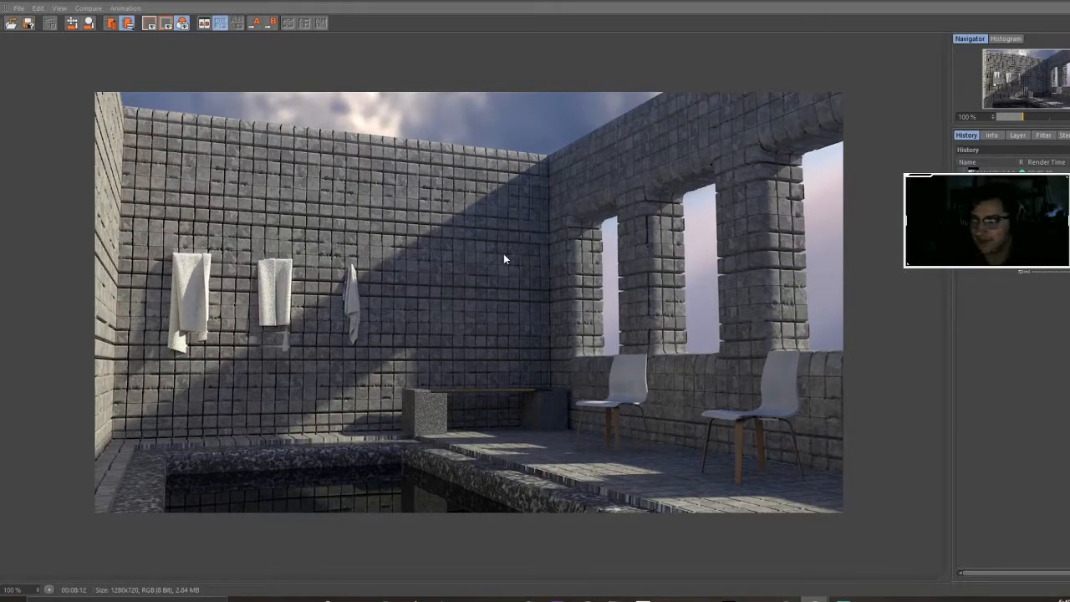
{"action": "key", "text": "Up"}
{"action": "key", "text": "Down"}
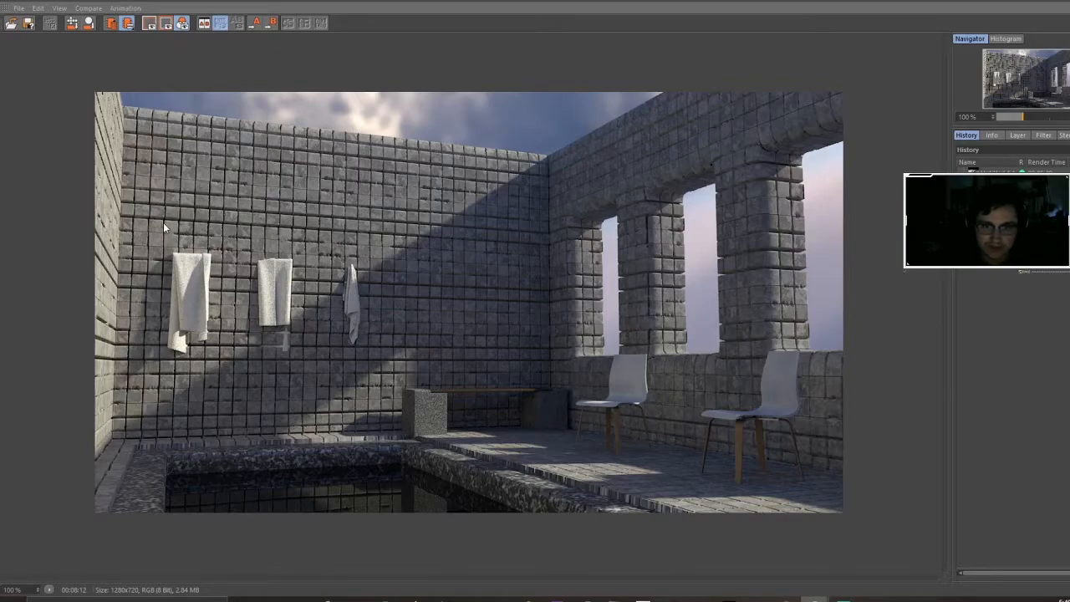
Inspect the hanging towels and the displaced wall tiles up close in the render, ending on the full image
{"action": "scroll", "coordinate": [163, 221], "scroll_direction": "up", "scroll_amount": 4}
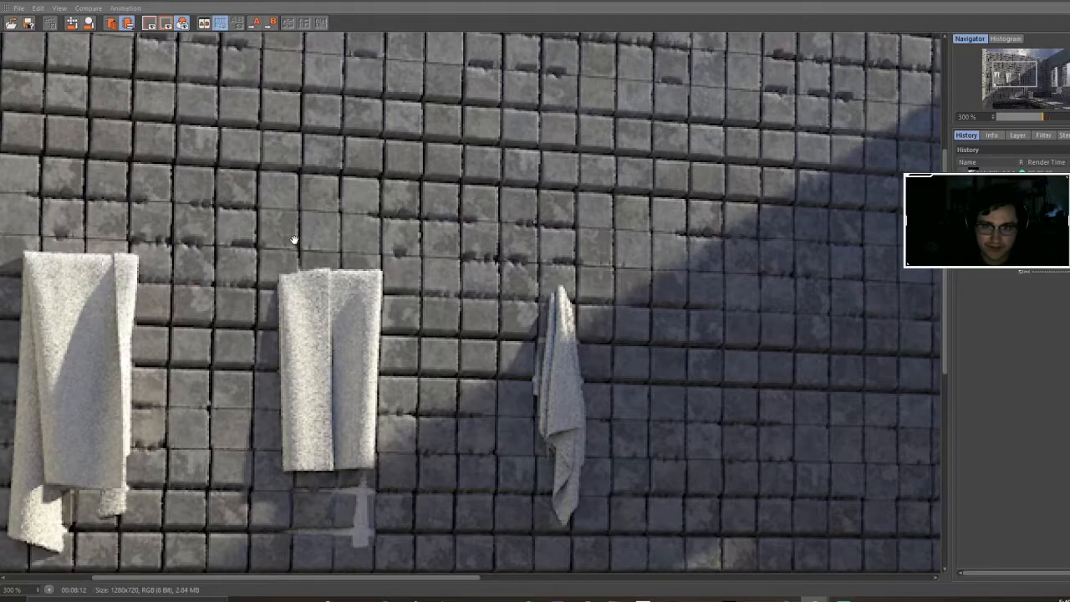
{"action": "left_click_drag", "start_coordinate": [296, 240], "coordinate": [505, 253]}
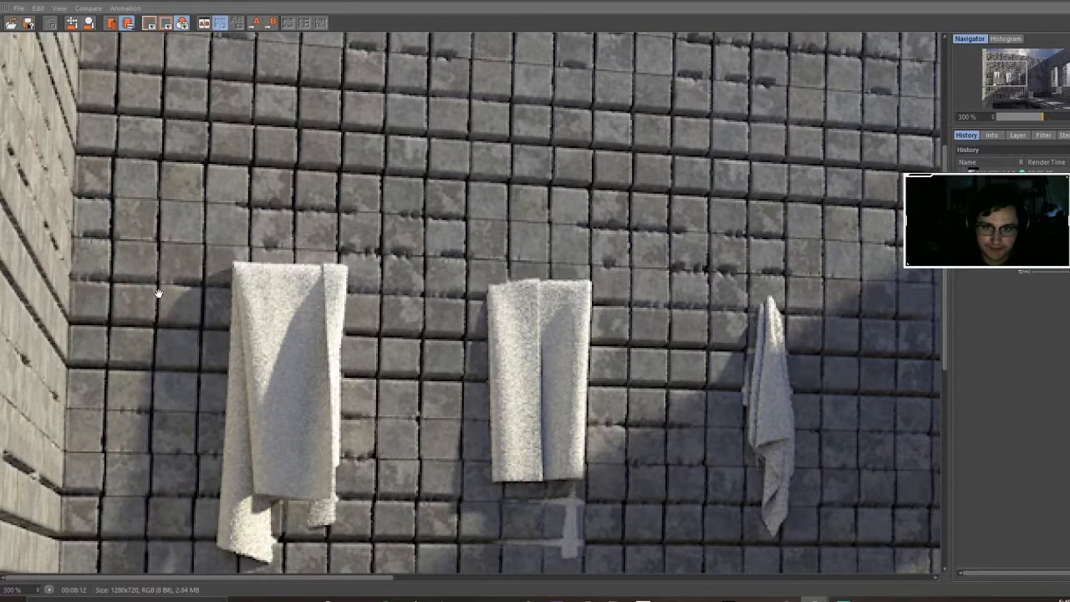
{"action": "scroll", "coordinate": [154, 287], "scroll_direction": "down", "scroll_amount": 4}
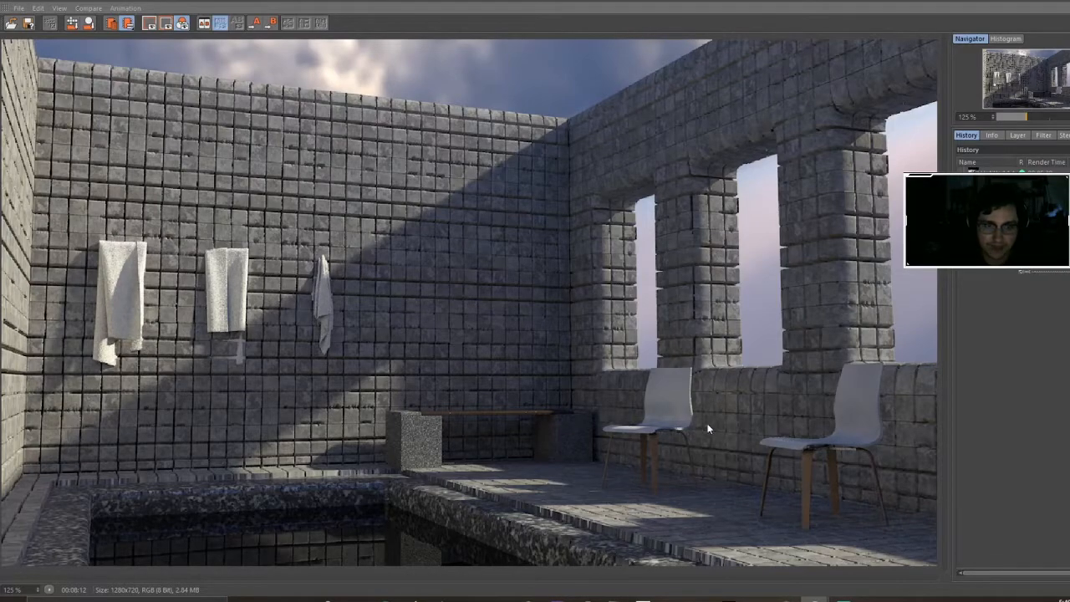
{"action": "scroll", "coordinate": [647, 350], "scroll_direction": "down", "scroll_amount": 1}
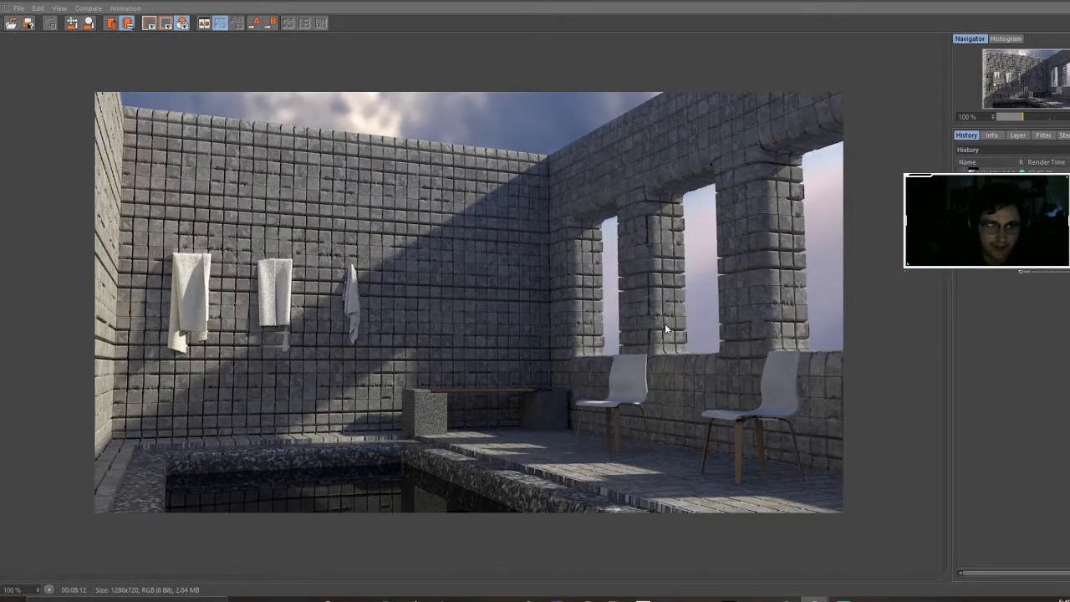